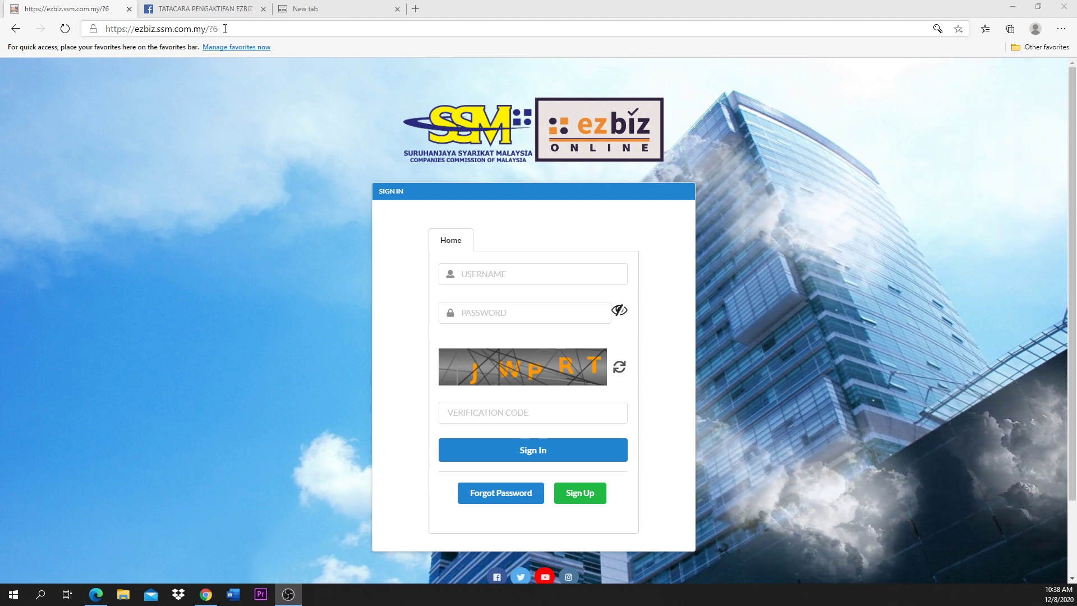
Step: Open the Registration Information sign-up form from the EzBiz sign-in page
{"action": "left_click", "coordinate": [223, 29]}
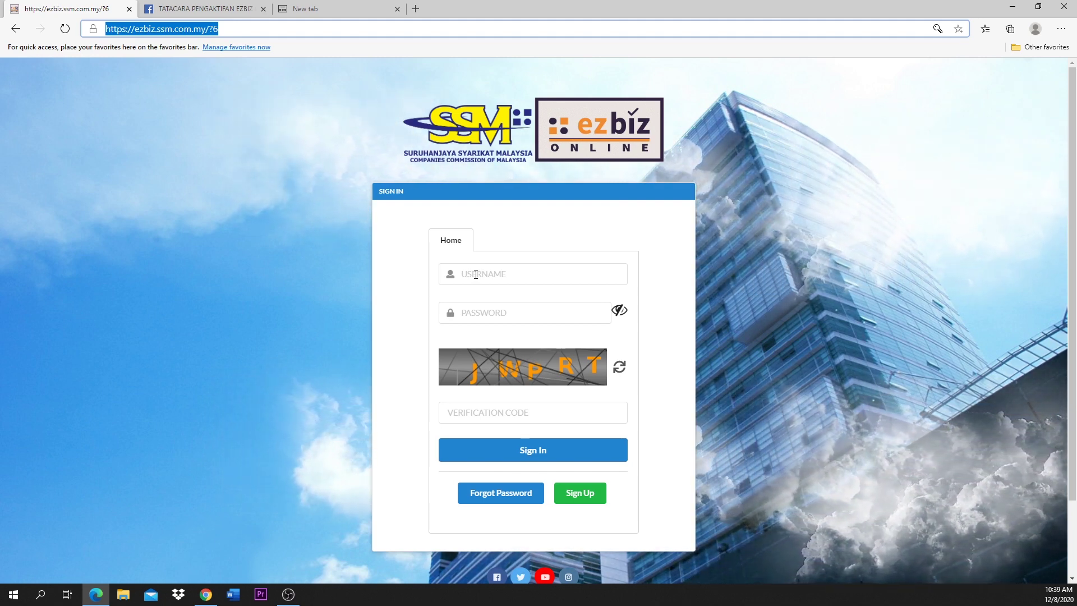
{"action": "left_click", "coordinate": [582, 502]}
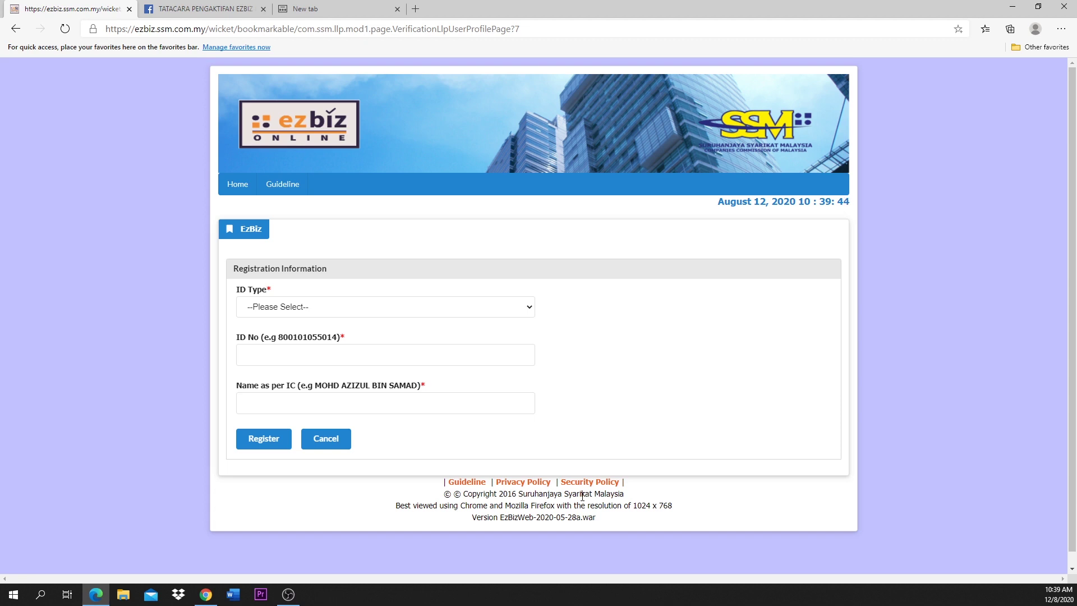
Step: Register the identity with ID type NRIC, the ID number and the full name as per IC
{"action": "left_click", "coordinate": [460, 314]}
{"action": "left_click", "coordinate": [454, 334]}
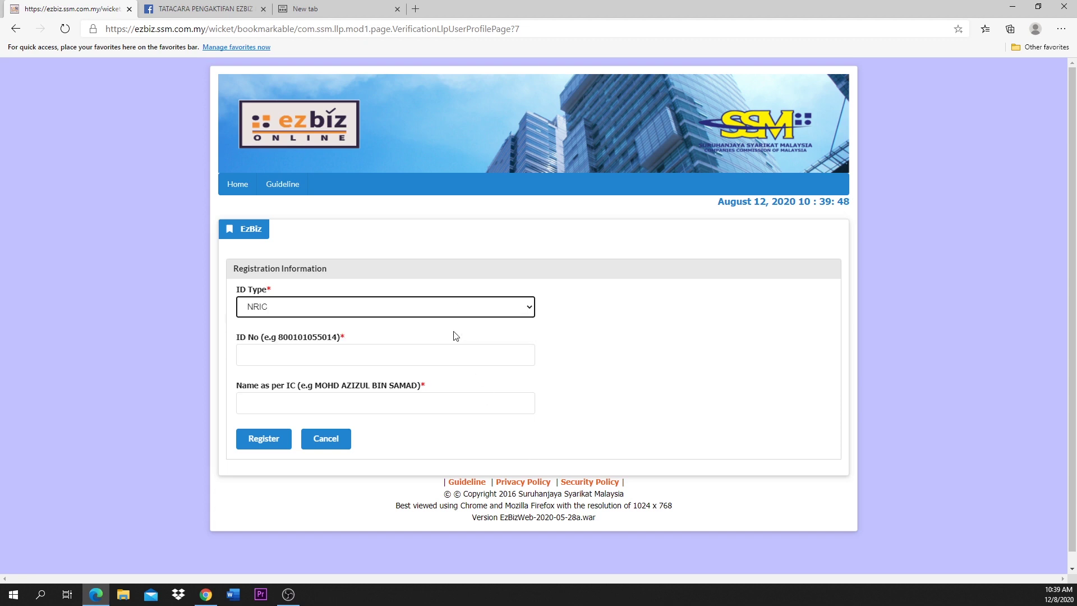
{"action": "left_click", "coordinate": [291, 360]}
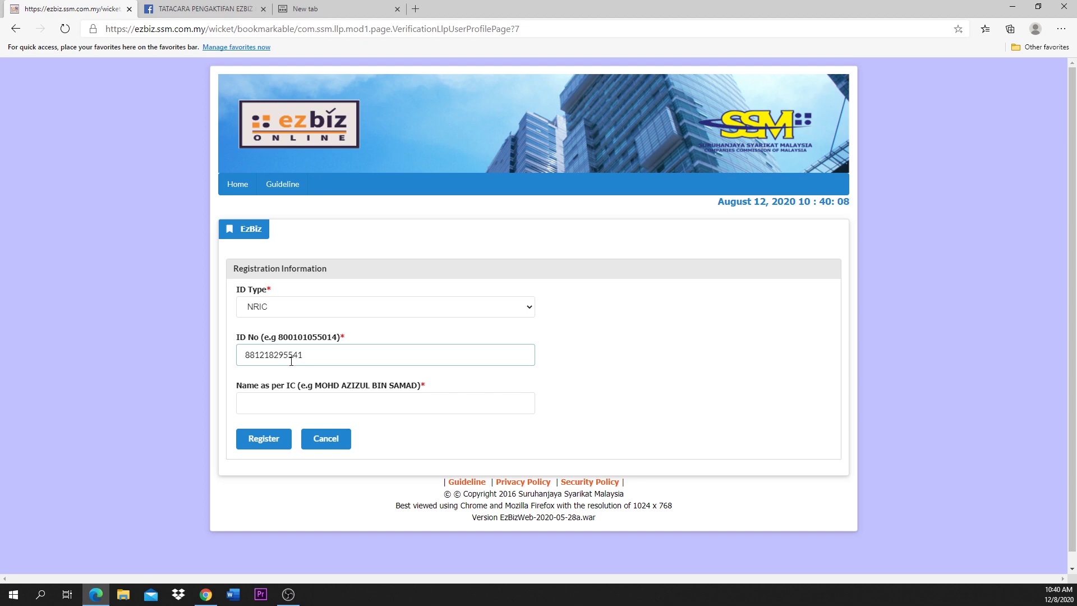
{"action": "key", "text": "Tab"}
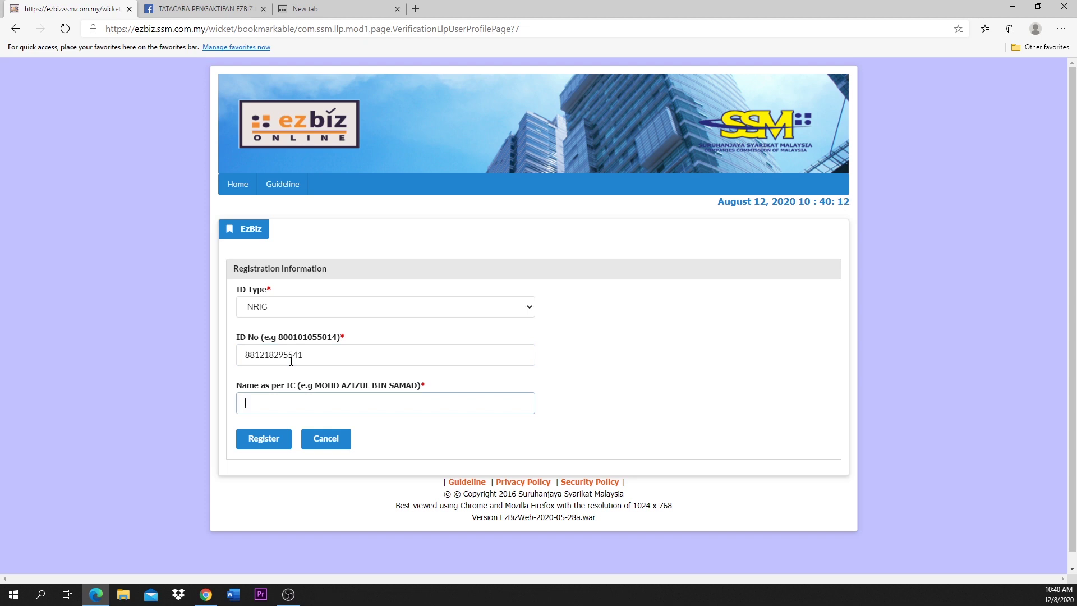
{"action": "type", "text": "ALI BIN ABU"}
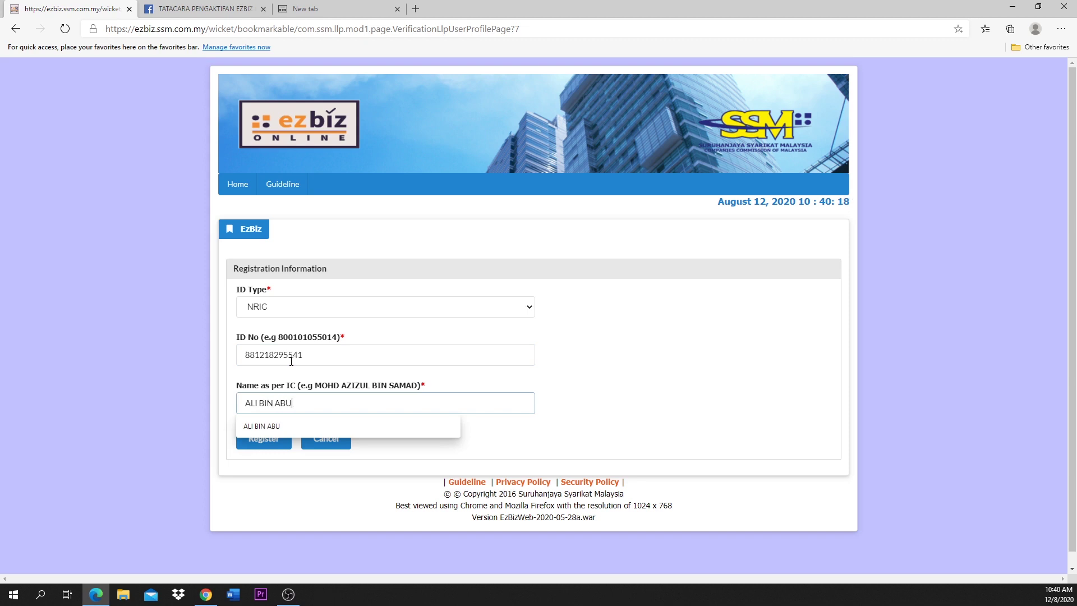
{"action": "left_click", "coordinate": [567, 392]}
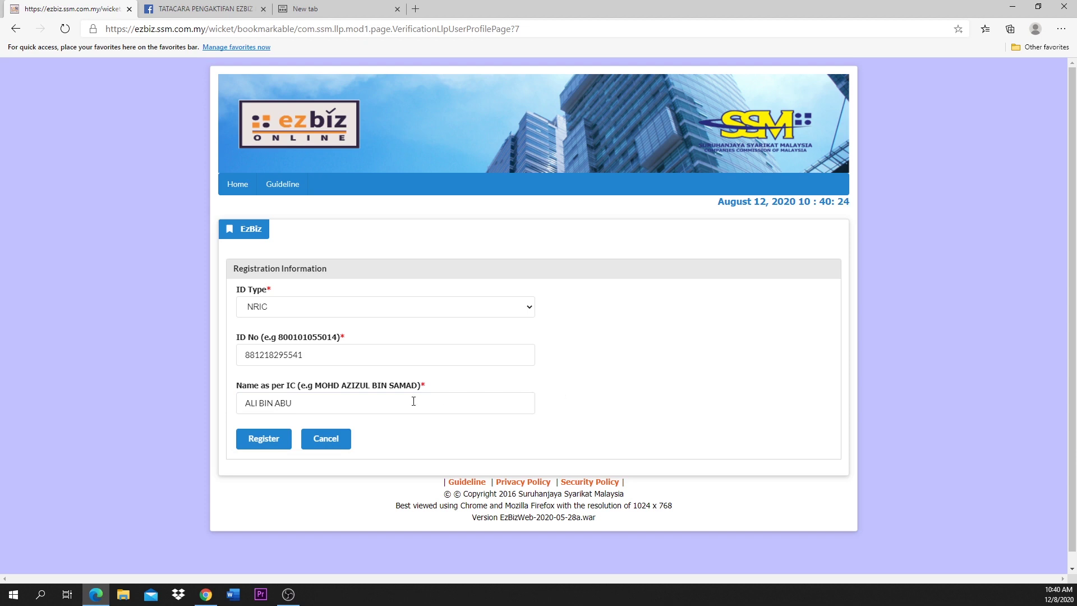
{"action": "left_click", "coordinate": [257, 440]}
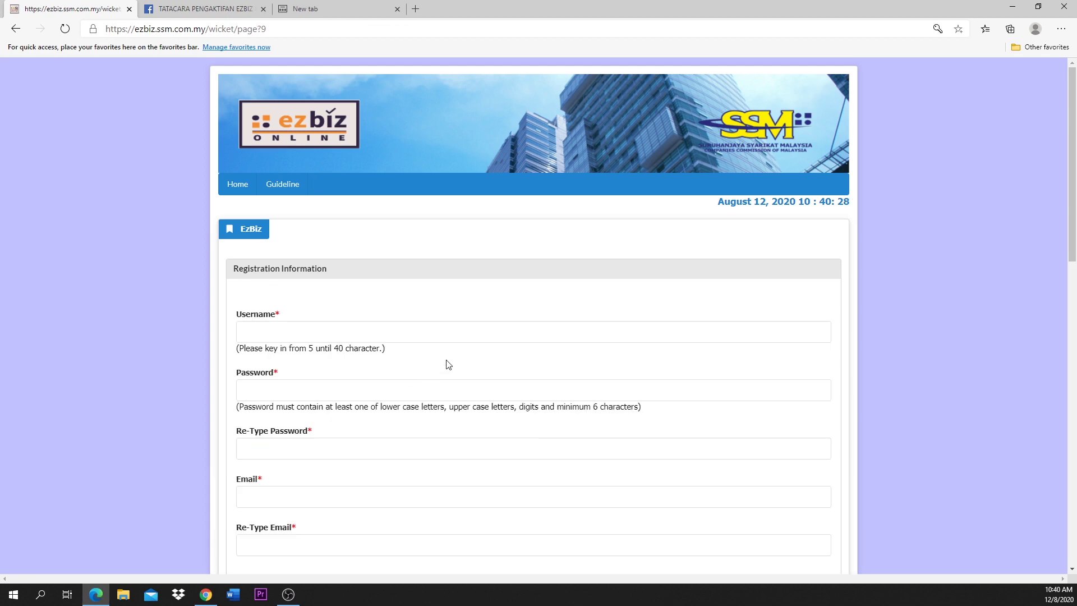
Step: Enter a username in the account form
{"action": "scroll", "coordinate": [449, 364], "scroll_direction": "down", "scroll_amount": 2}
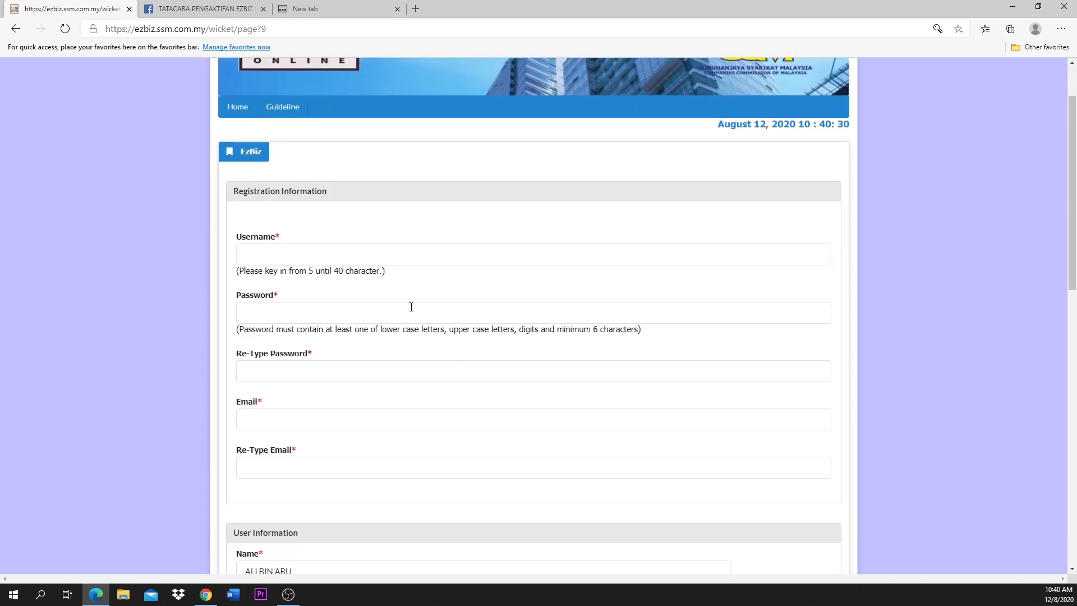
{"action": "left_click", "coordinate": [378, 252]}
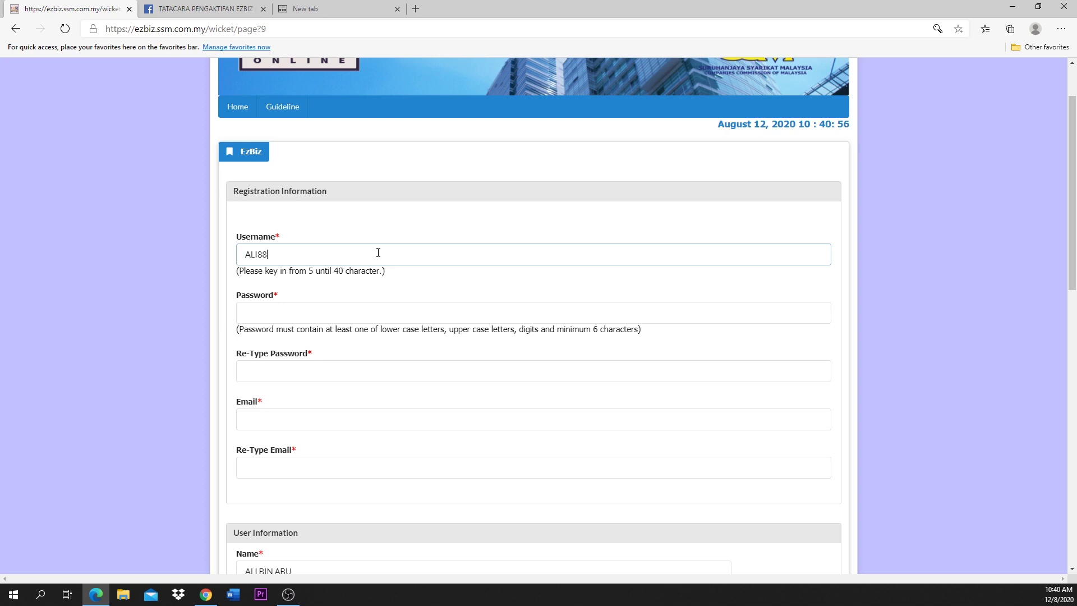
{"action": "left_click", "coordinate": [328, 317]}
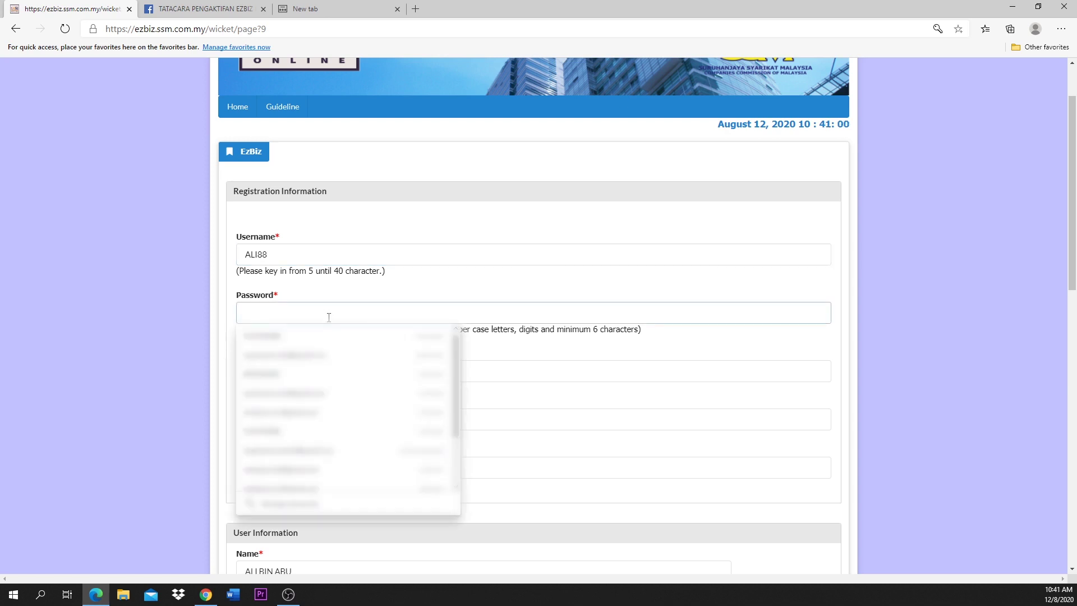
{"action": "left_click", "coordinate": [373, 295]}
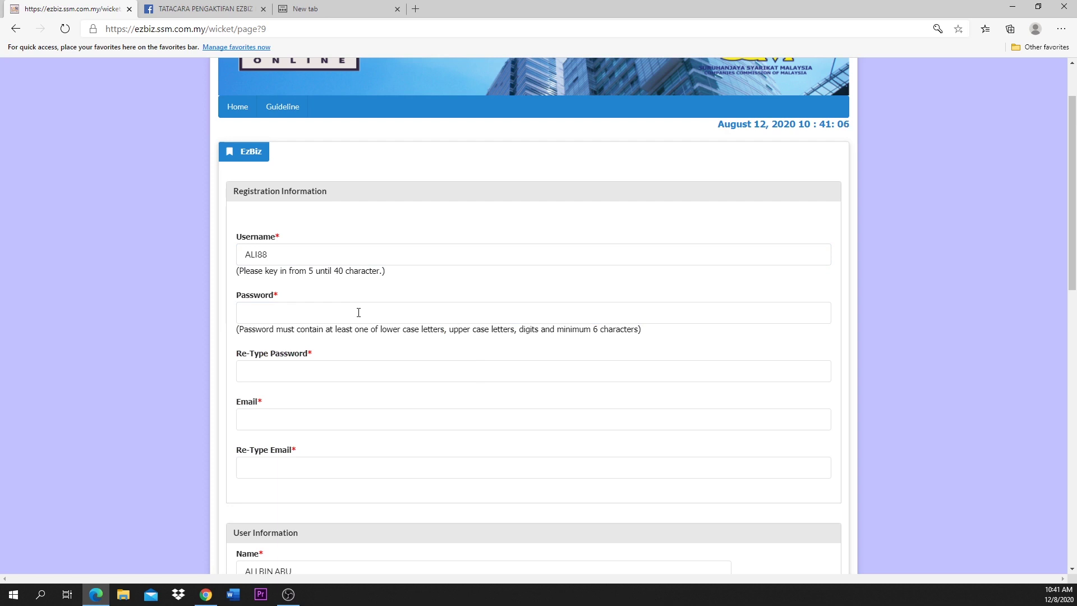
Step: Set the account password and paste the same password into Re-Type Password
{"action": "left_click", "coordinate": [359, 312]}
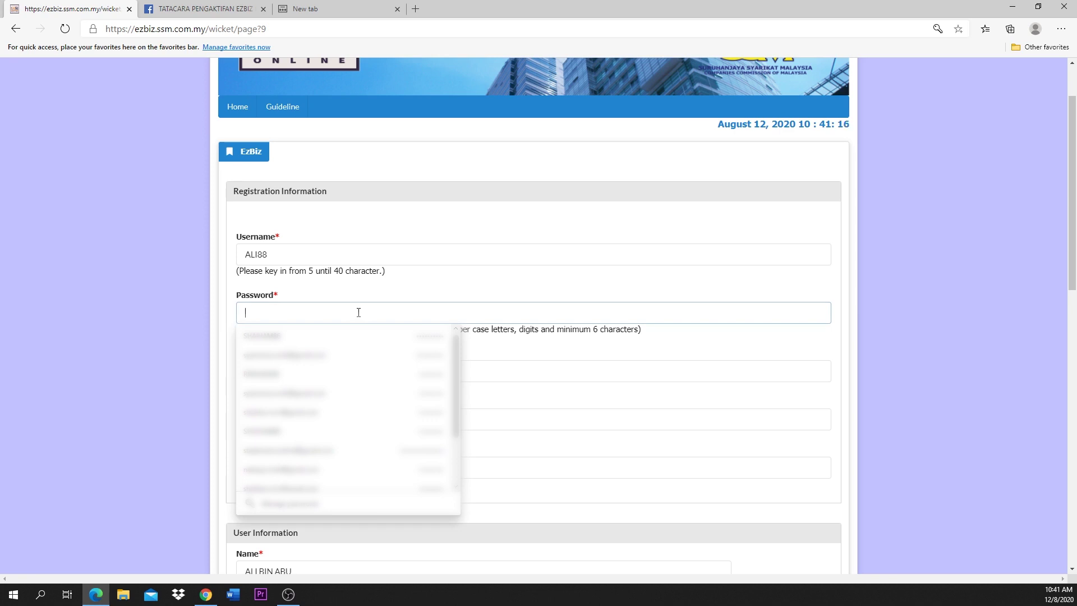
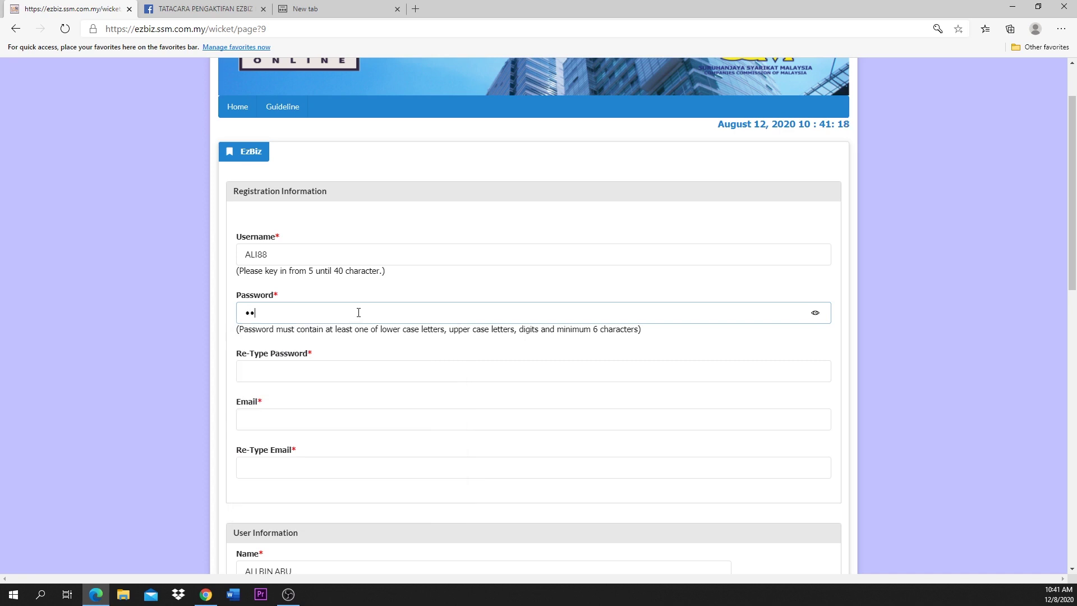
{"action": "left_click", "coordinate": [817, 316]}
{"action": "left_click_drag", "start_coordinate": [289, 312], "coordinate": [216, 315]}
{"action": "key", "text": "ctrl+c"}
{"action": "left_click", "coordinate": [247, 371]}
{"action": "key", "text": "ctrl+v"}
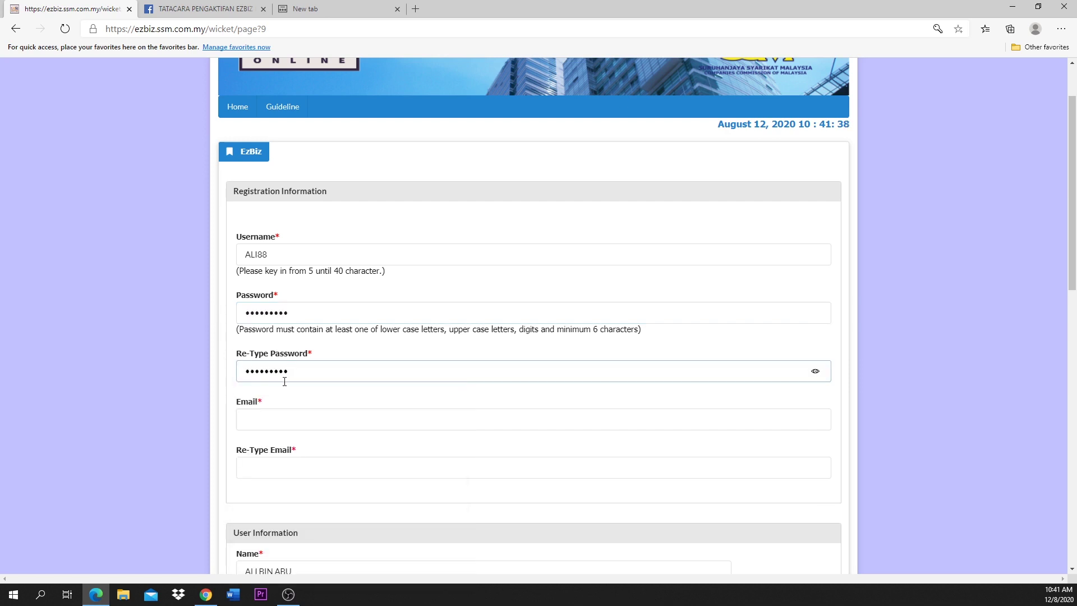
Step: Enter the e-mail address in Email and paste it into Re-Type Email
{"action": "left_click", "coordinate": [817, 374]}
{"action": "left_click", "coordinate": [273, 422]}
{"action": "left_click", "coordinate": [267, 422]}
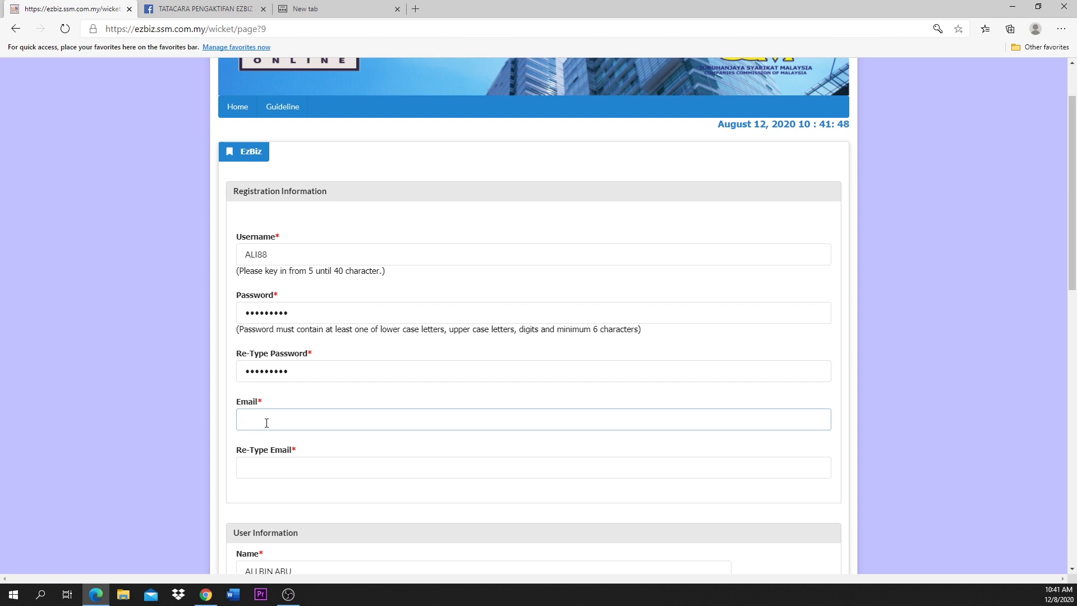
{"action": "left_click_drag", "start_coordinate": [341, 418], "coordinate": [218, 431]}
{"action": "left_click", "coordinate": [243, 470]}
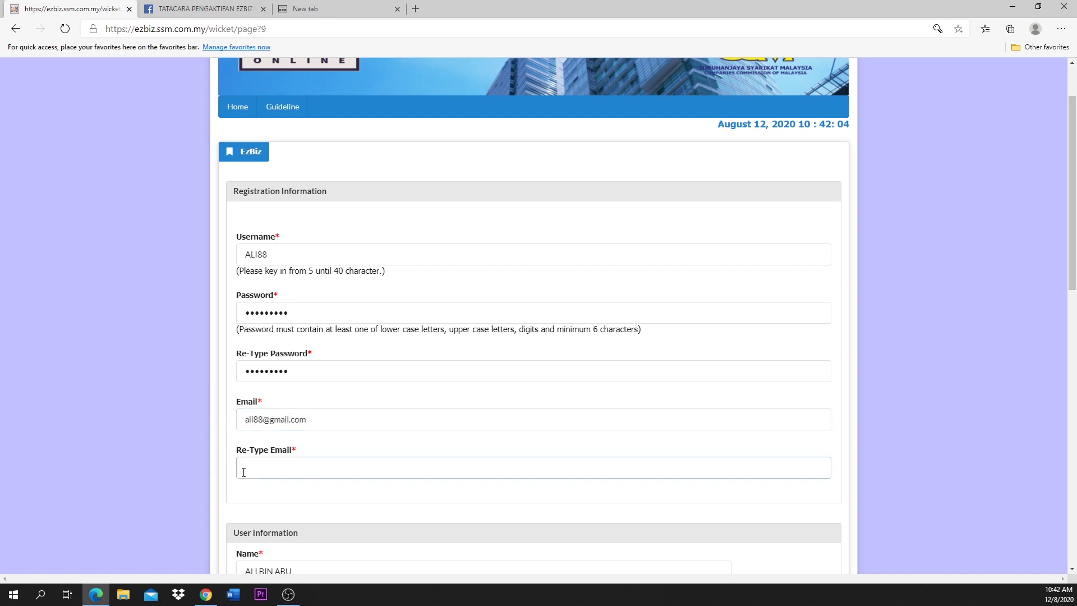
{"action": "key", "text": "ctrl+v"}
Step: Set Colour to BLUE and Nationality to MALAYSIAN
{"action": "scroll", "coordinate": [339, 512], "scroll_direction": "down", "scroll_amount": 4}
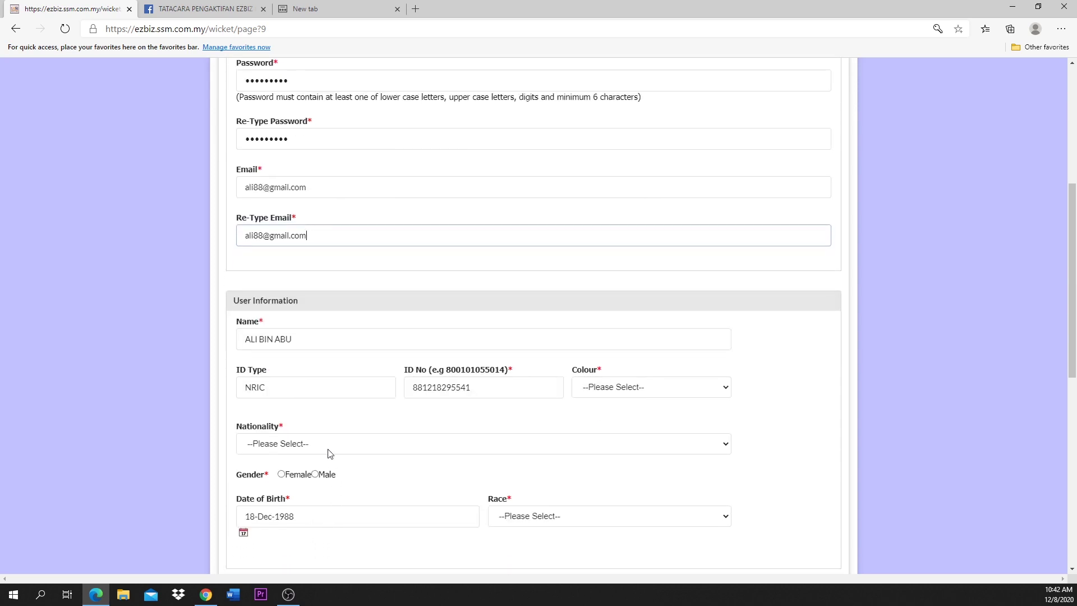
{"action": "left_click", "coordinate": [597, 393]}
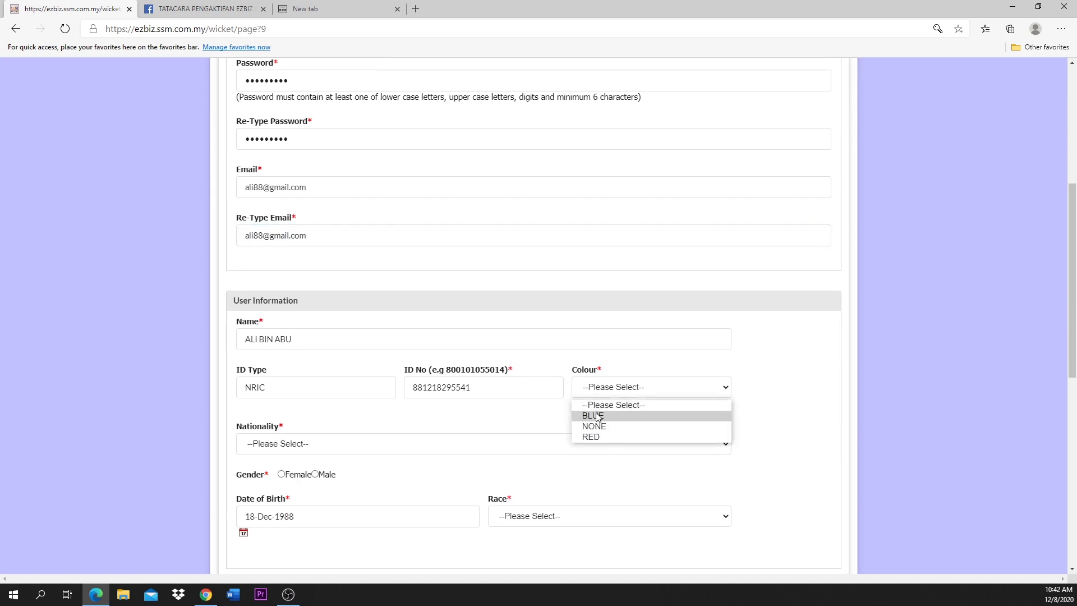
{"action": "left_click", "coordinate": [595, 416]}
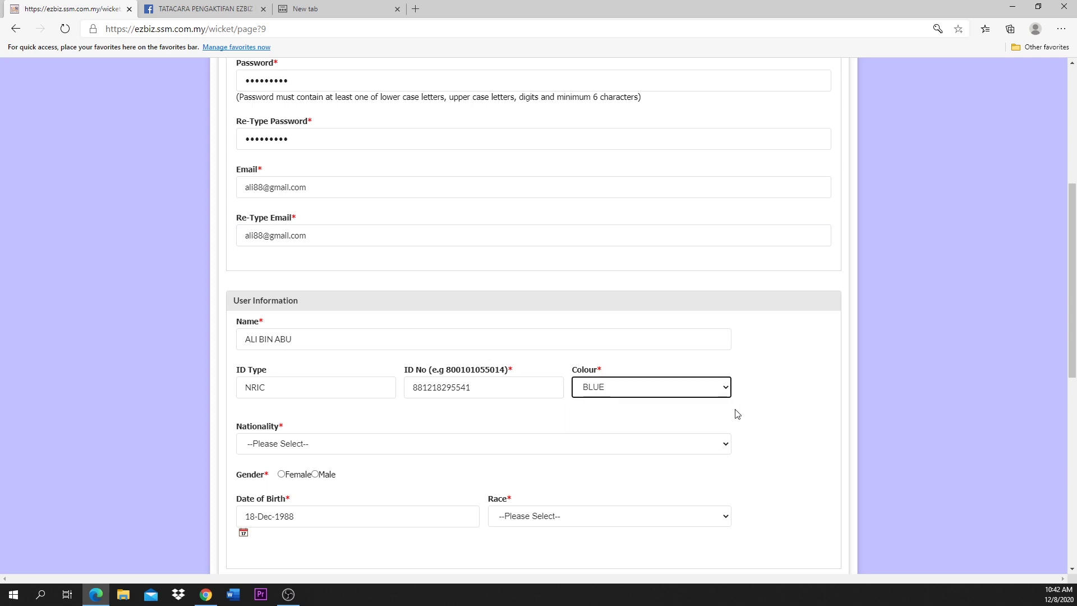
{"action": "scroll", "coordinate": [736, 414], "scroll_direction": "down", "scroll_amount": 1}
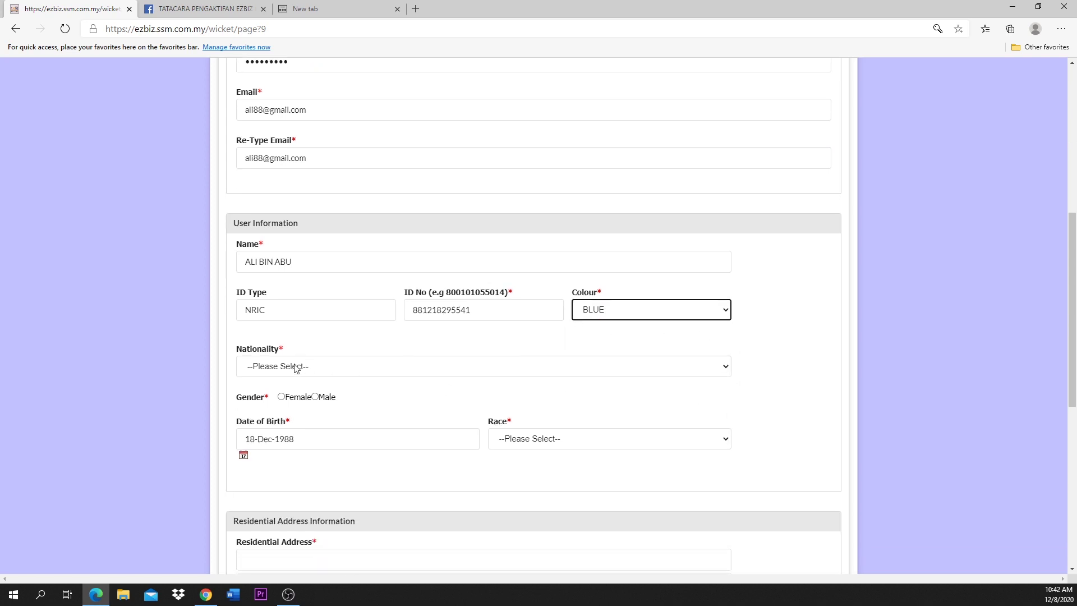
{"action": "left_click", "coordinate": [296, 368]}
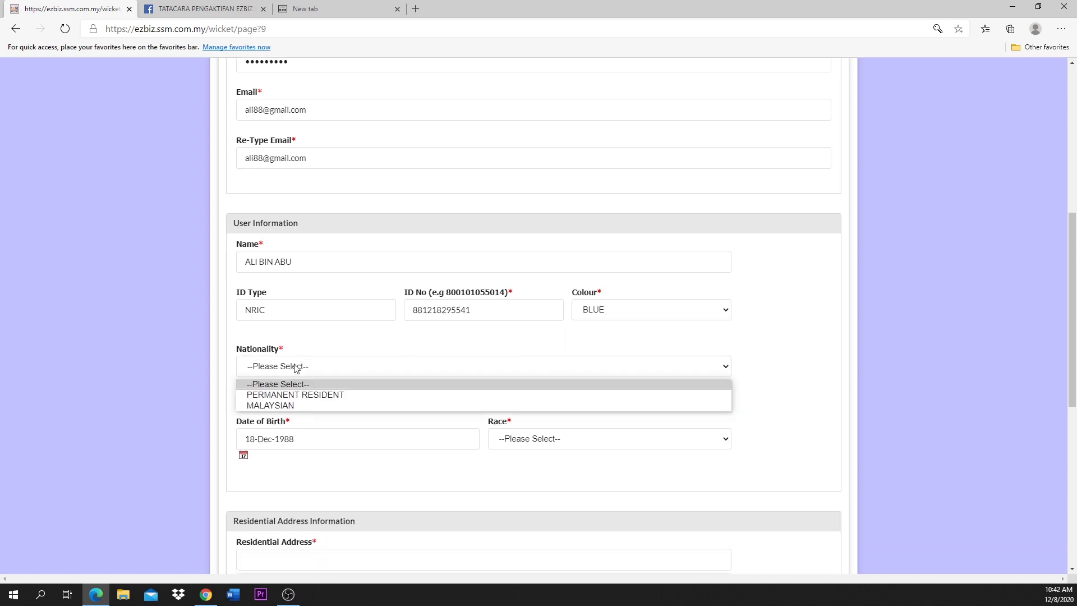
{"action": "left_click", "coordinate": [291, 405]}
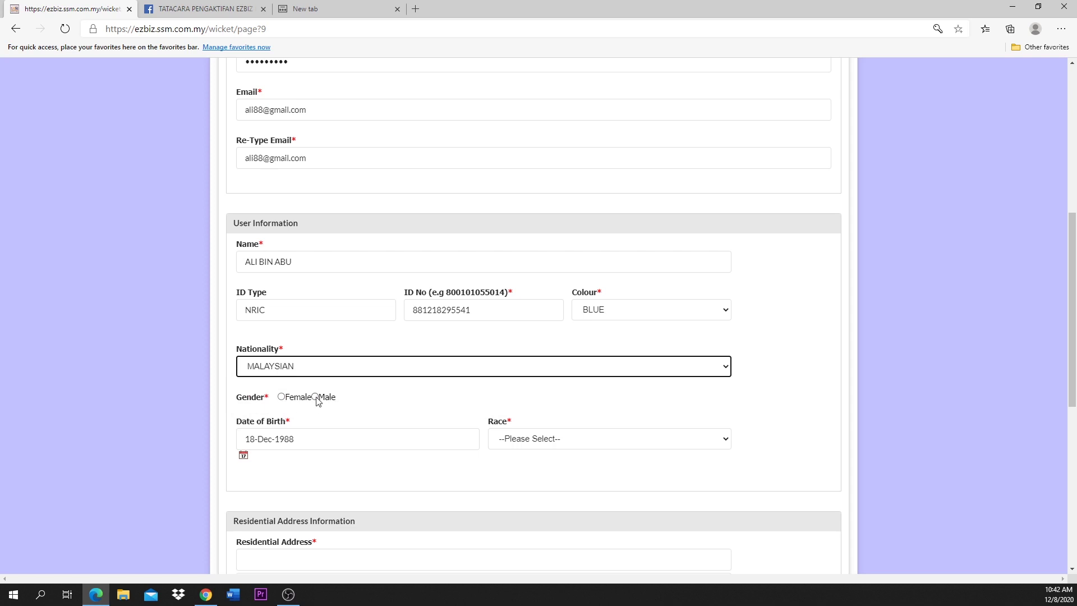
Step: Set Gender to Male and Race to MELAYU
{"action": "left_click", "coordinate": [316, 397]}
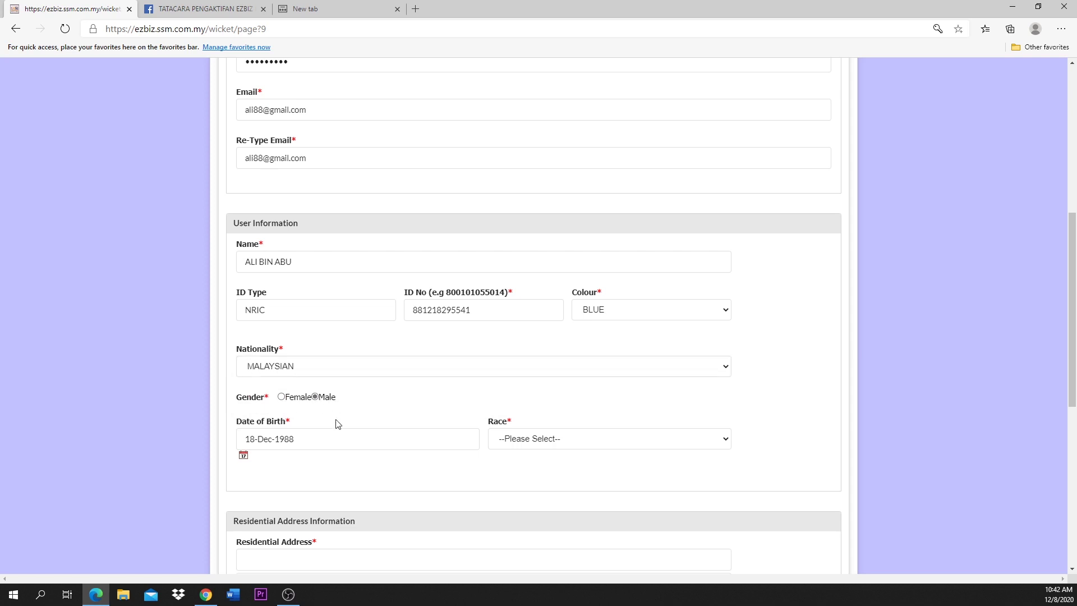
{"action": "scroll", "coordinate": [337, 425], "scroll_direction": "down", "scroll_amount": 2}
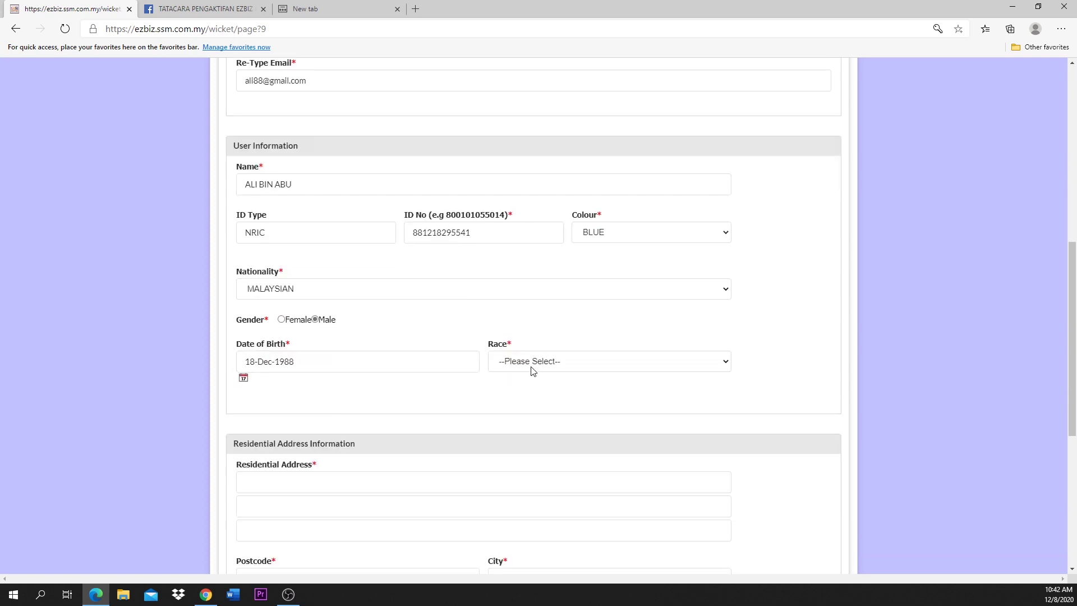
{"action": "left_click", "coordinate": [530, 366]}
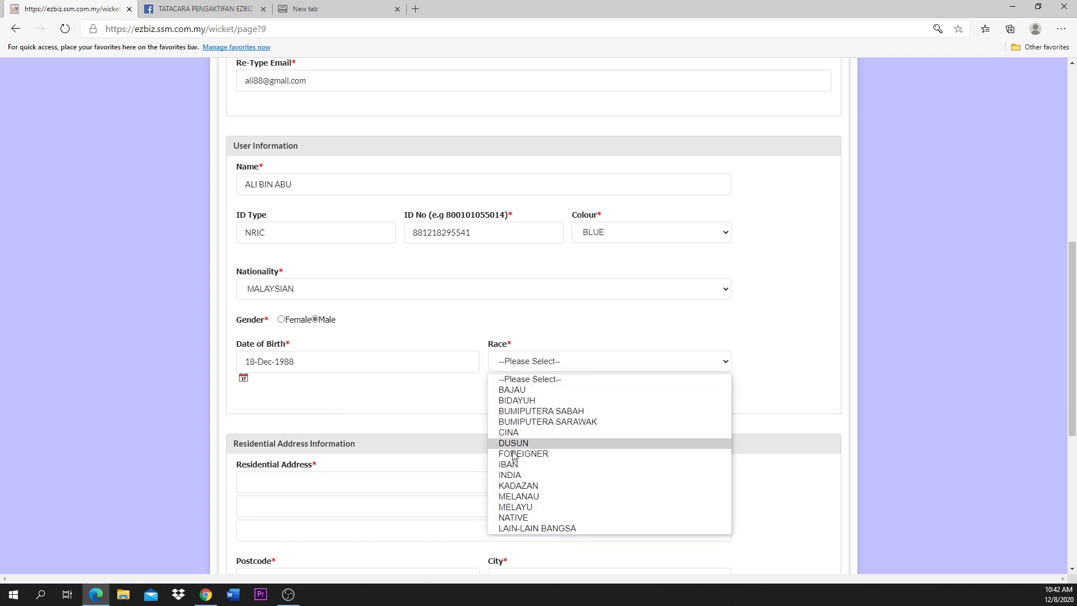
{"action": "left_click", "coordinate": [509, 508]}
{"action": "scroll", "coordinate": [393, 365], "scroll_direction": "down", "scroll_amount": 2}
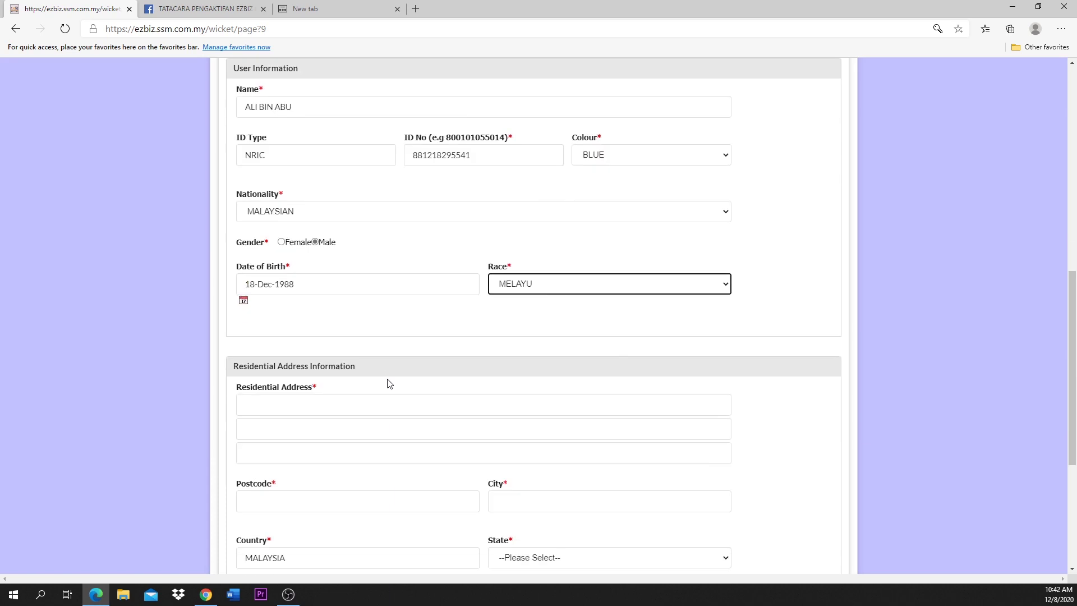
{"action": "scroll", "coordinate": [390, 383], "scroll_direction": "down", "scroll_amount": 2}
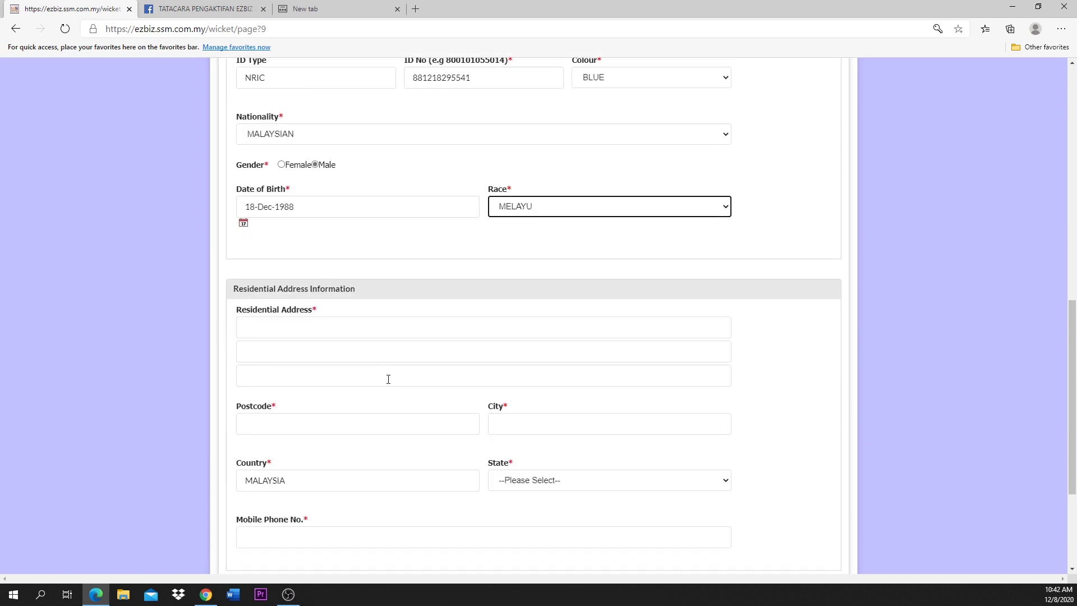
Step: Enter the three residential address lines, the postcode and the city
{"action": "left_click", "coordinate": [295, 326]}
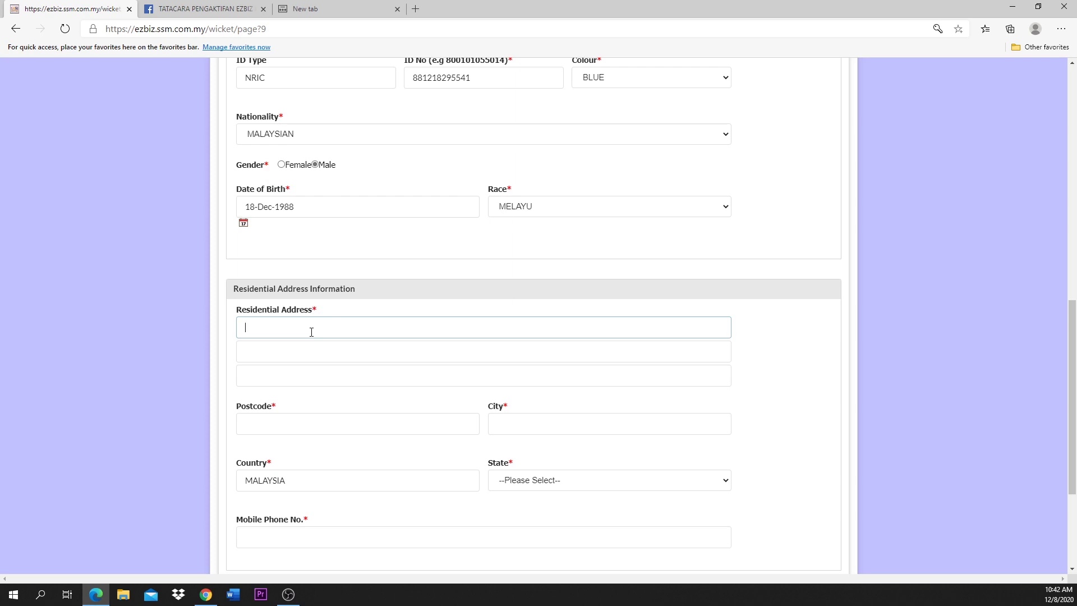
{"action": "key", "text": "Tab"}
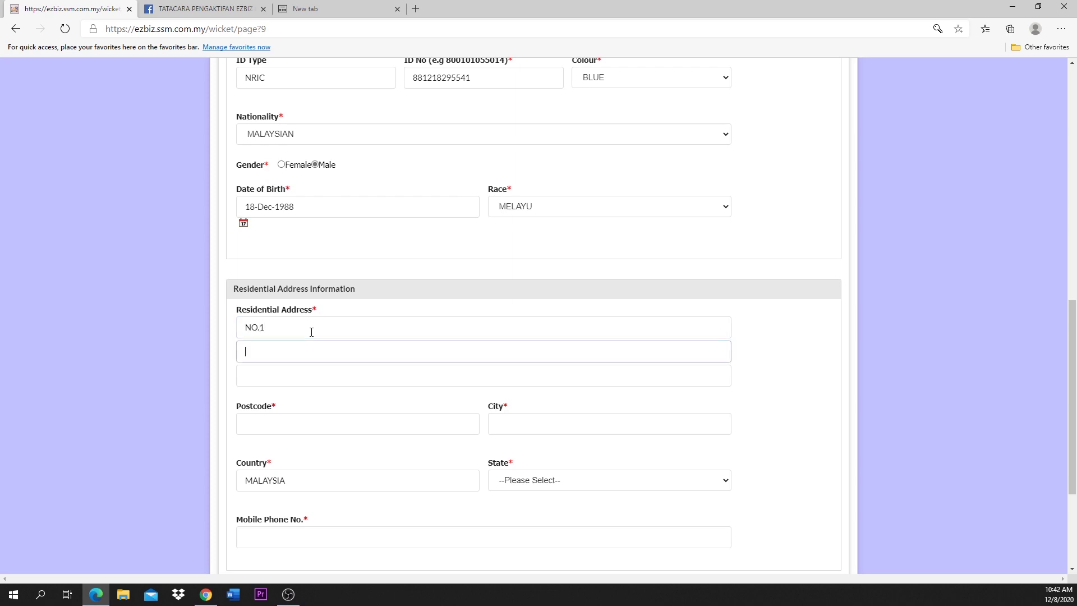
{"action": "key", "text": "Tab"}
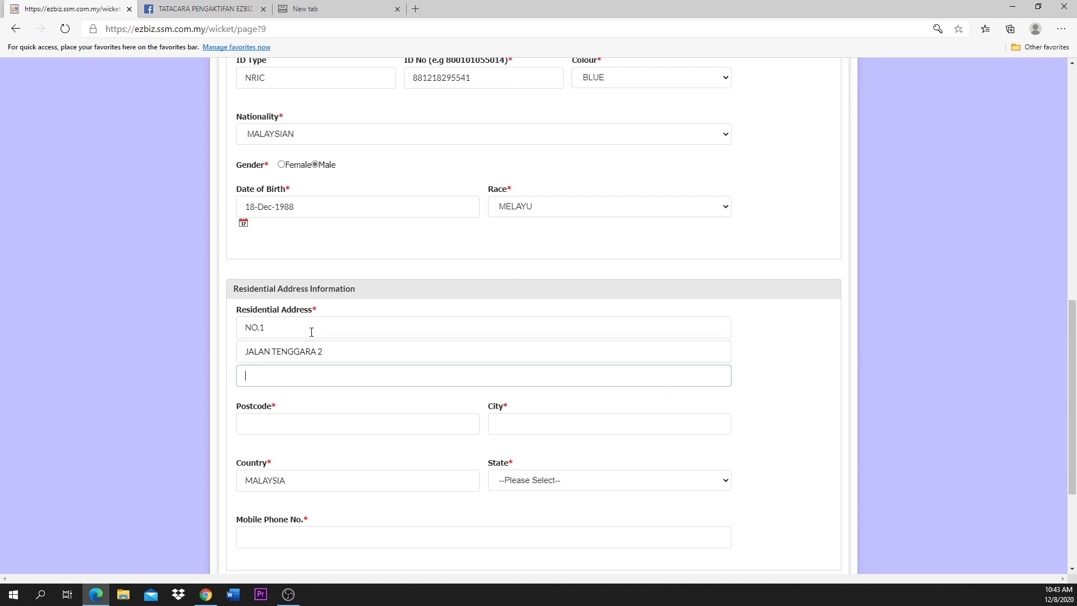
{"action": "key", "text": "Tab"}
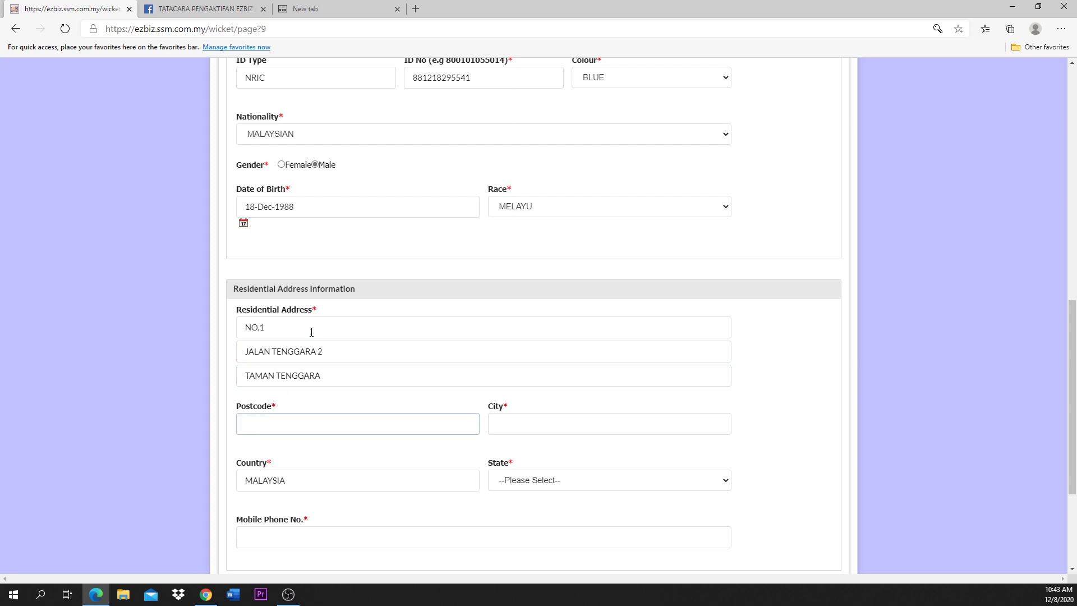
{"action": "type", "text": "53100"}
{"action": "key", "text": "Tab"}
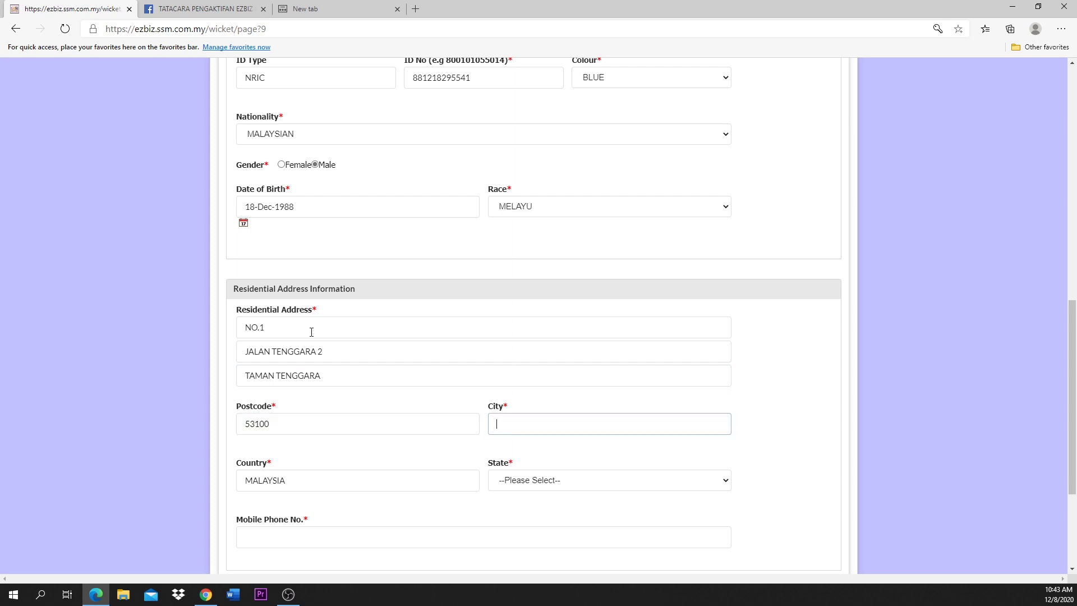
{"action": "type", "text": "GOMBAK"}
Step: Choose SELANGOR as the residential state
{"action": "key", "text": "Tab"}
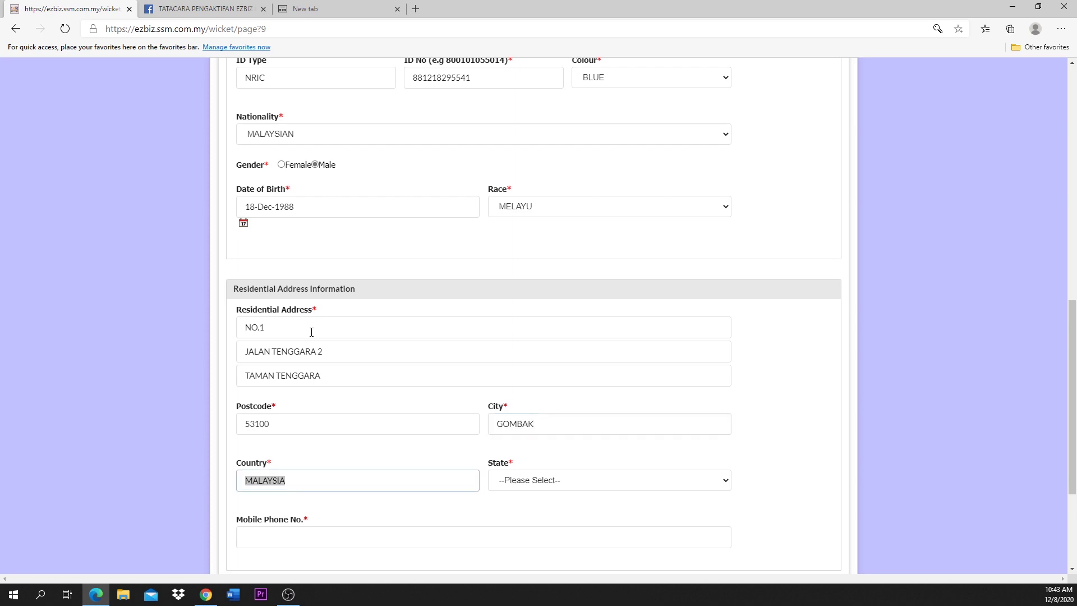
{"action": "left_click", "coordinate": [564, 480]}
{"action": "left_click", "coordinate": [557, 419]}
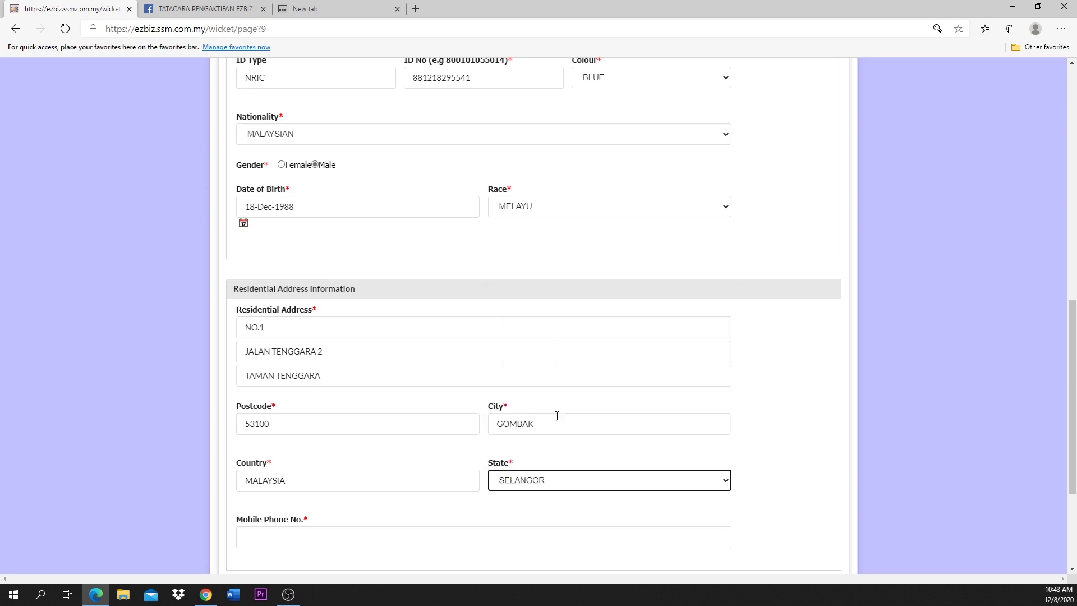
{"action": "scroll", "coordinate": [426, 452], "scroll_direction": "down", "scroll_amount": 2}
{"action": "left_click", "coordinate": [320, 382]}
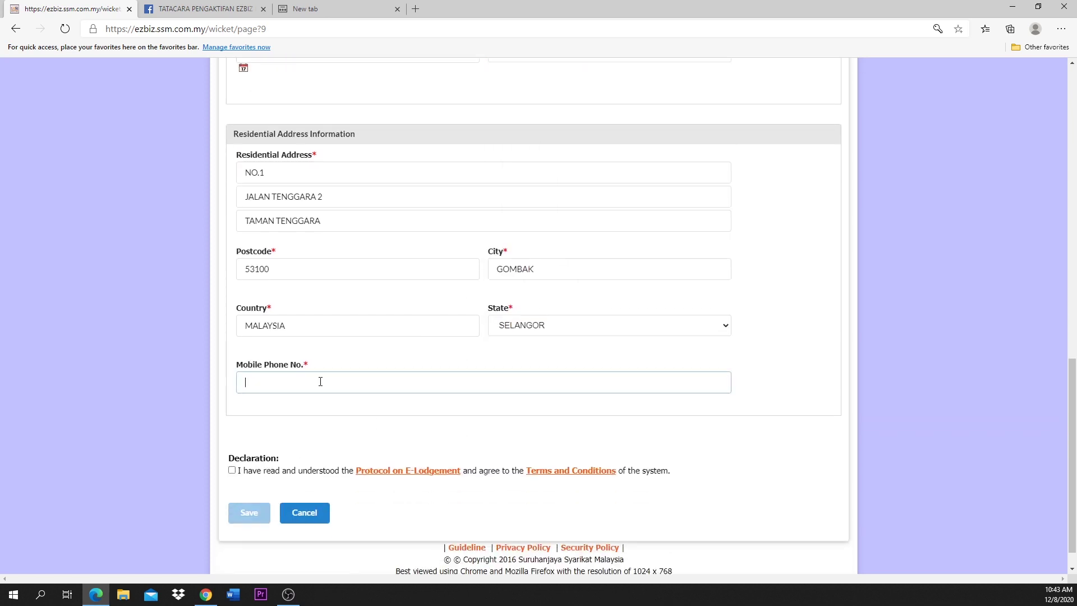
Step: Enter the mobile phone number, accept the declaration and save the user registration
{"action": "scroll", "coordinate": [320, 381], "scroll_direction": "up", "scroll_amount": 10}
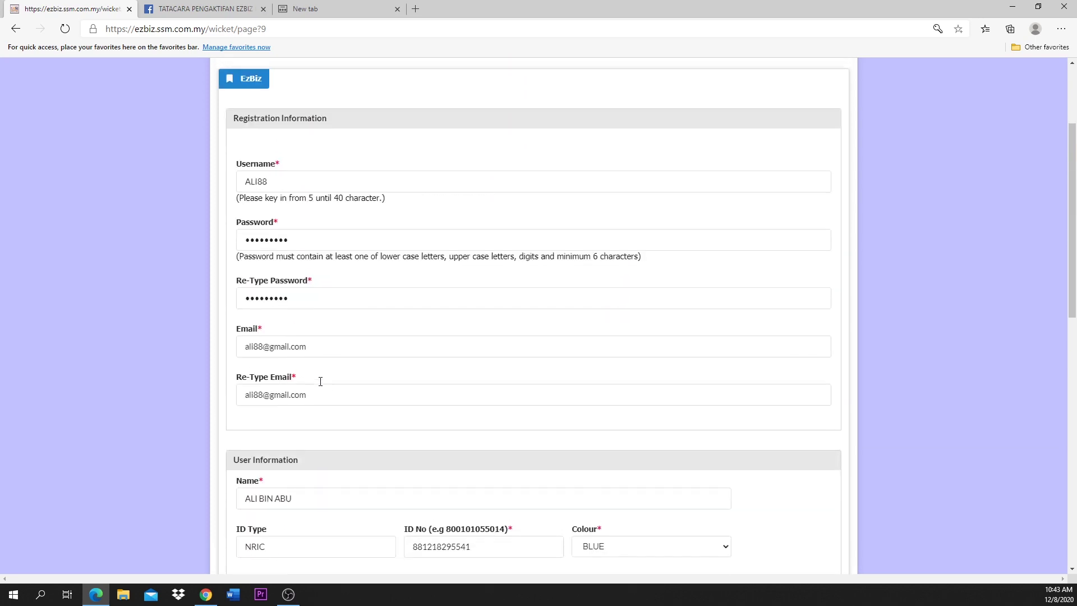
{"action": "scroll", "coordinate": [320, 382], "scroll_direction": "up", "scroll_amount": 3}
{"action": "scroll", "coordinate": [320, 381], "scroll_direction": "down", "scroll_amount": 3}
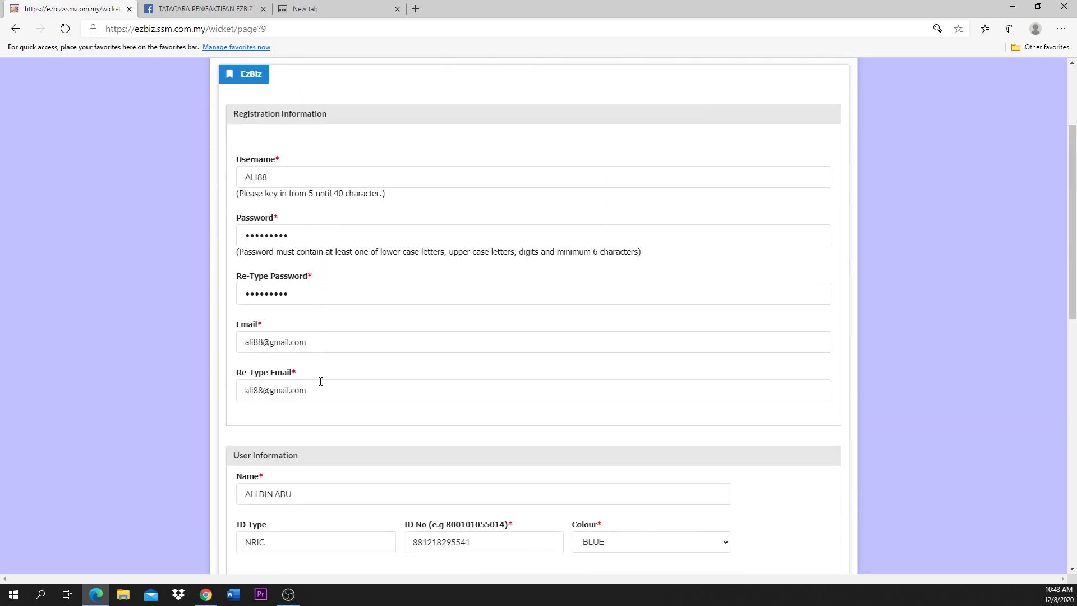
{"action": "scroll", "coordinate": [321, 381], "scroll_direction": "down", "scroll_amount": 6}
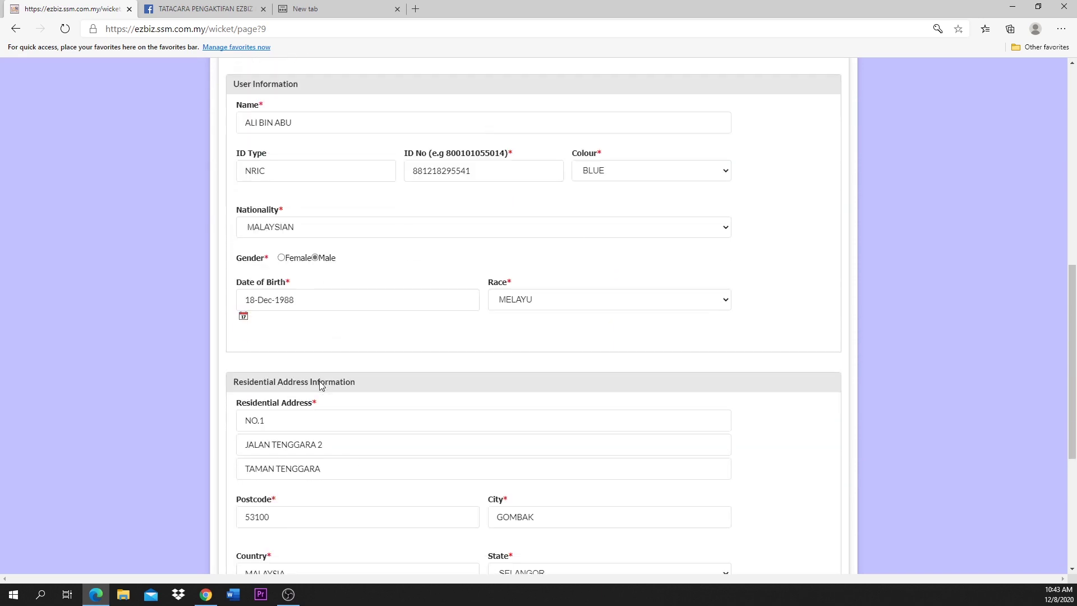
{"action": "scroll", "coordinate": [321, 381], "scroll_direction": "down", "scroll_amount": 5}
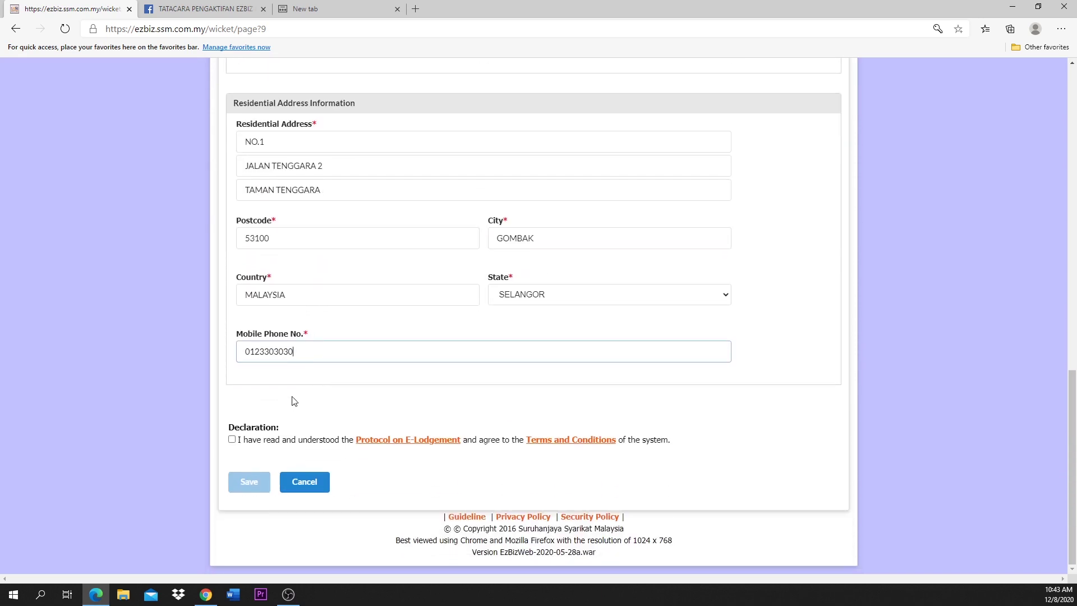
{"action": "left_click", "coordinate": [231, 440]}
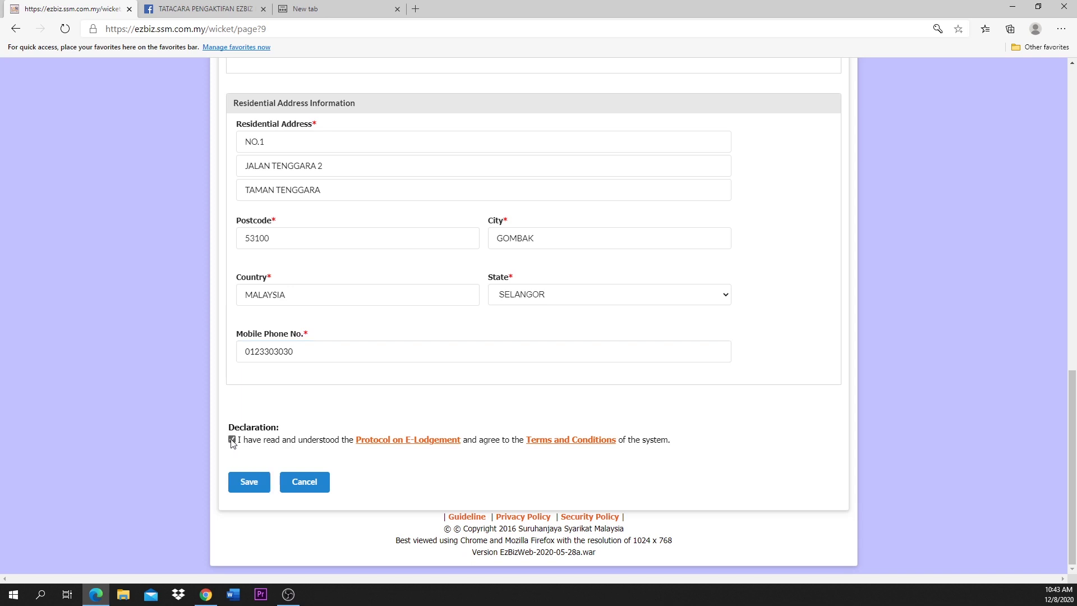
{"action": "left_click", "coordinate": [240, 481]}
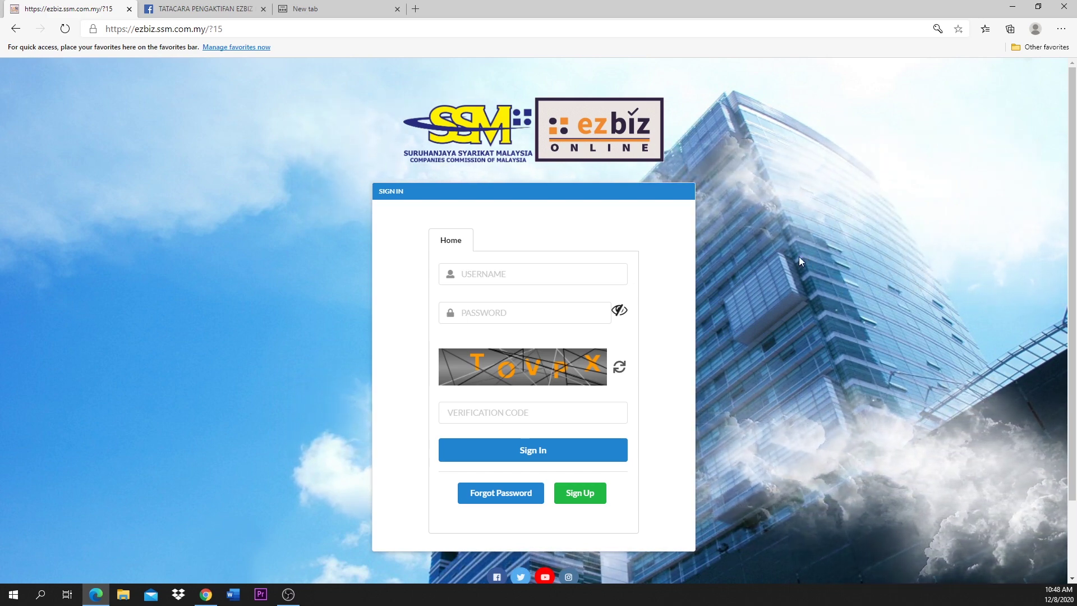
Step: Sign in using the saved username and password plus the captcha verification code
{"action": "left_click", "coordinate": [609, 269]}
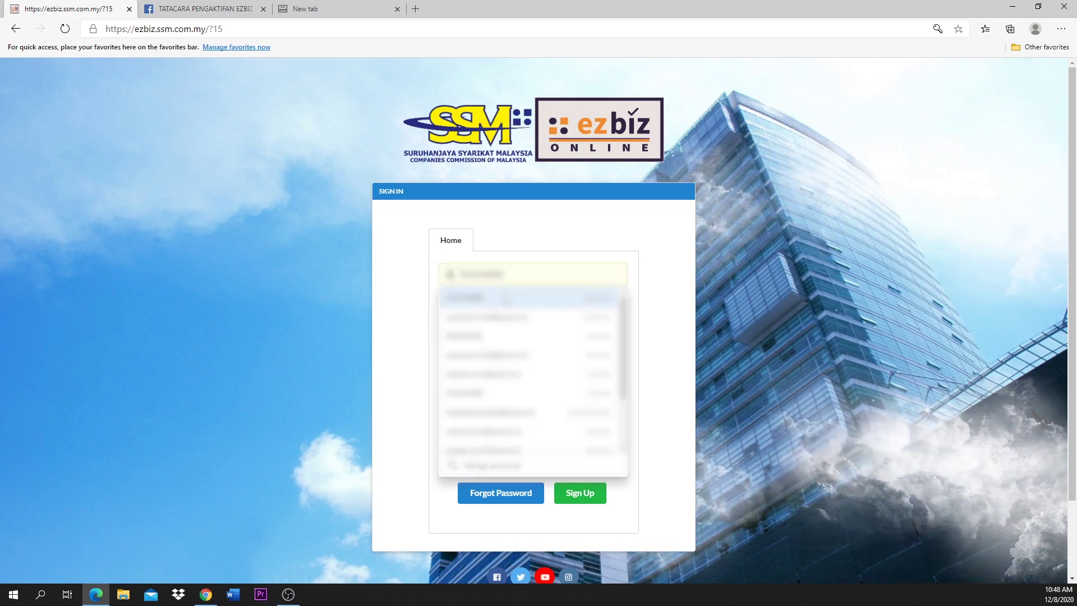
{"action": "left_click", "coordinate": [503, 297]}
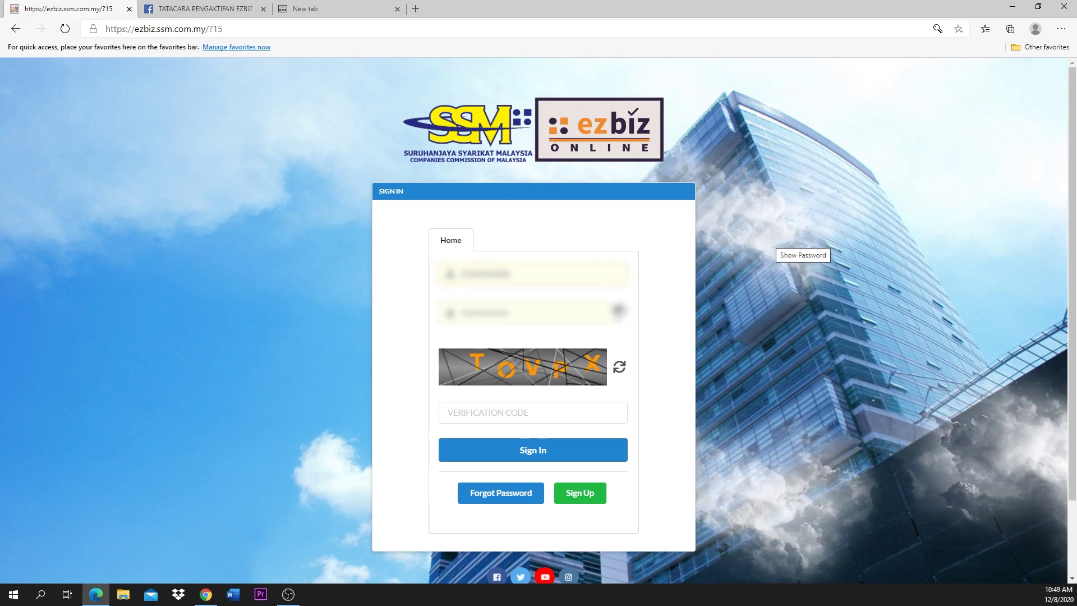
{"action": "left_click", "coordinate": [529, 410]}
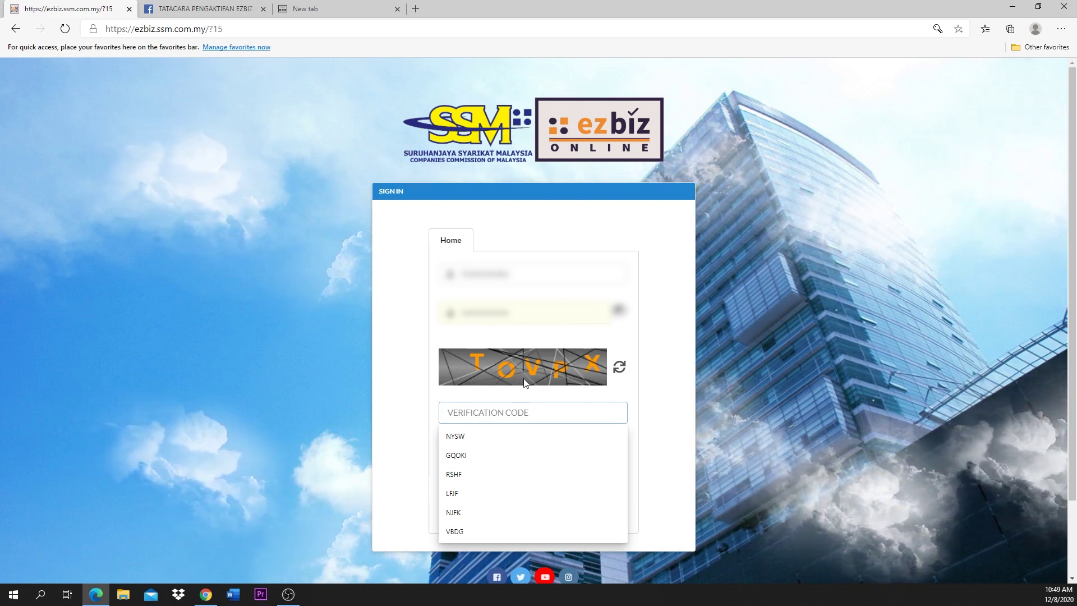
{"action": "type", "text": "T"}
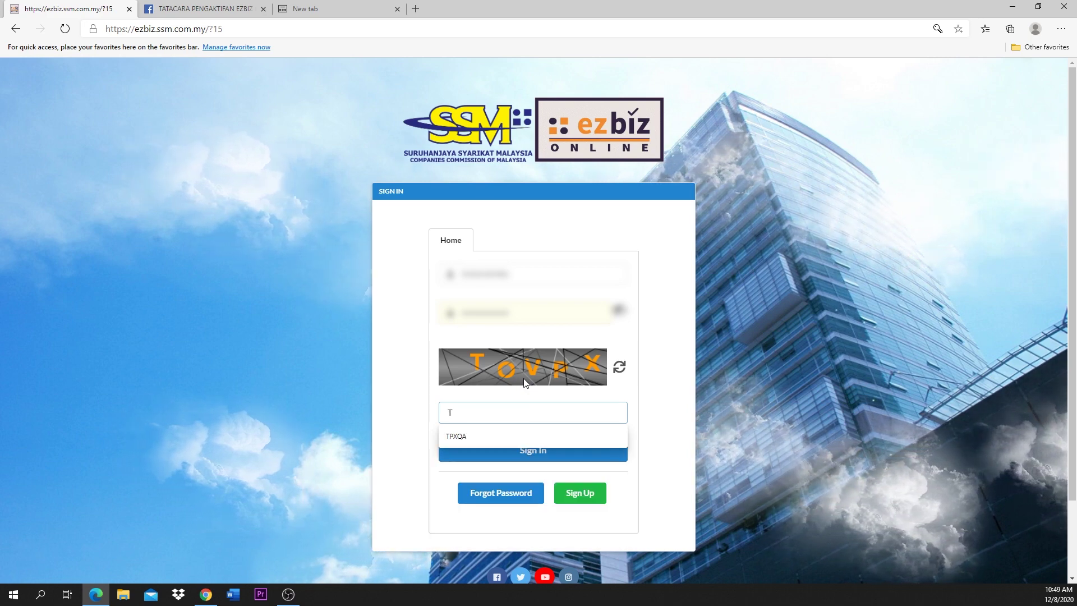
{"action": "type", "text": "O"}
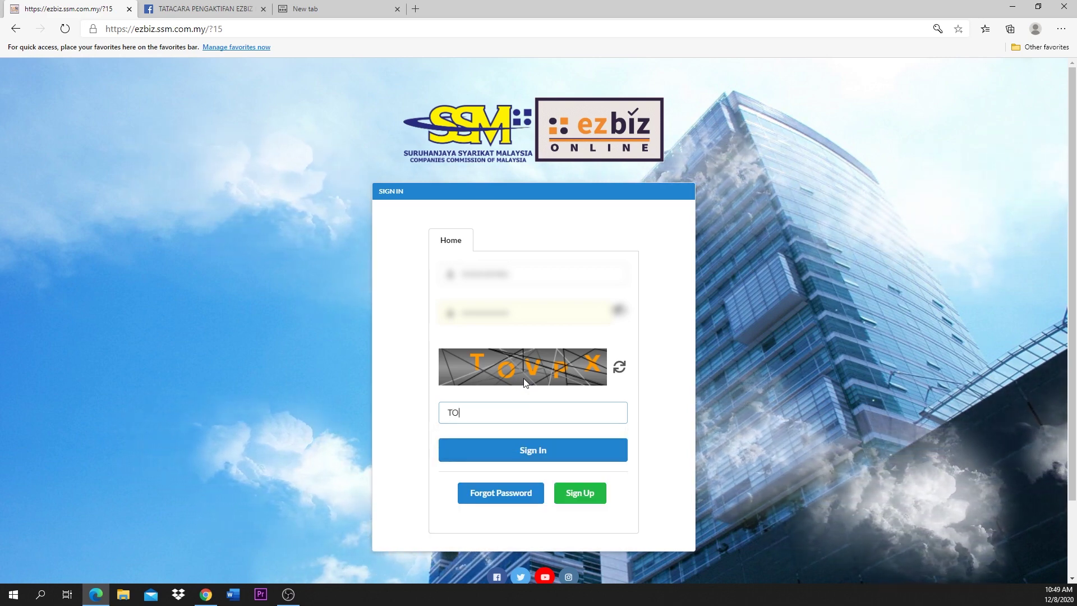
{"action": "type", "text": "V"}
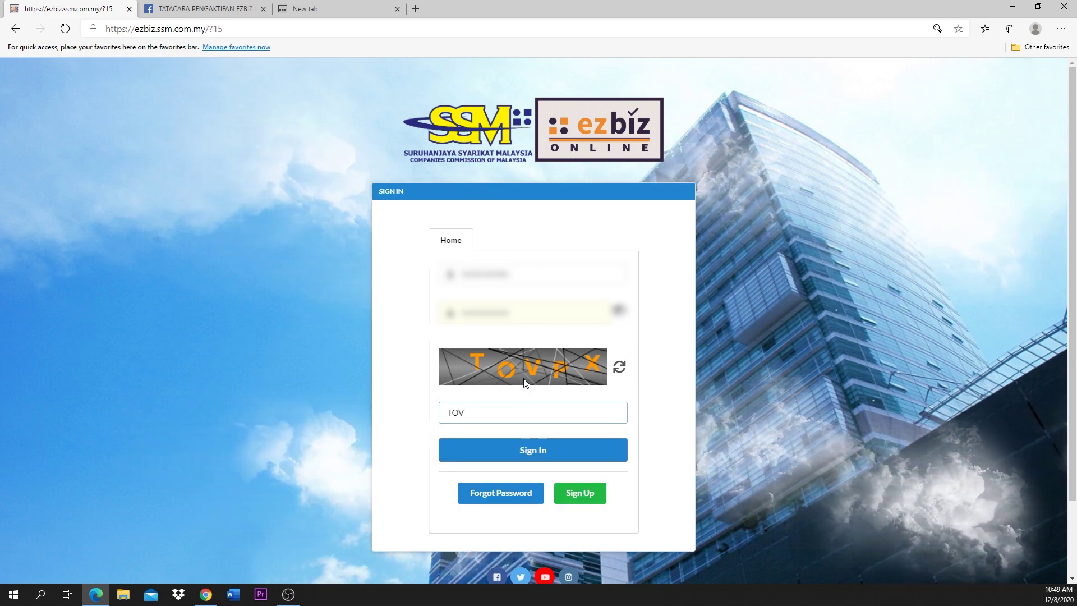
{"action": "type", "text": "PX"}
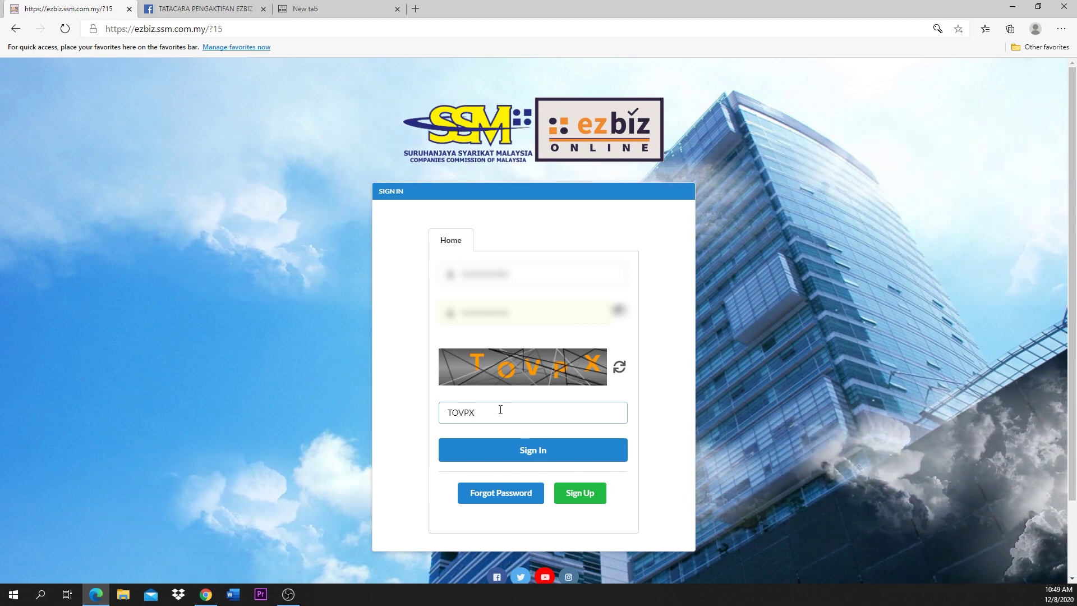
{"action": "left_click", "coordinate": [528, 448]}
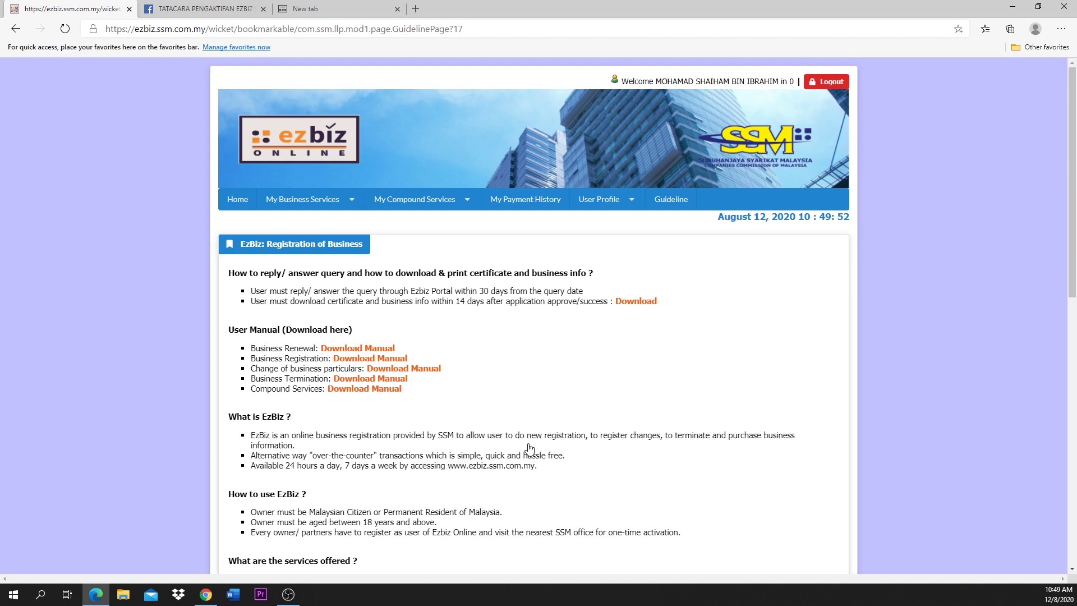
Step: Read through the Registration of Business guideline and open the My Business Services menu
{"action": "scroll", "coordinate": [511, 393], "scroll_direction": "down", "scroll_amount": 3}
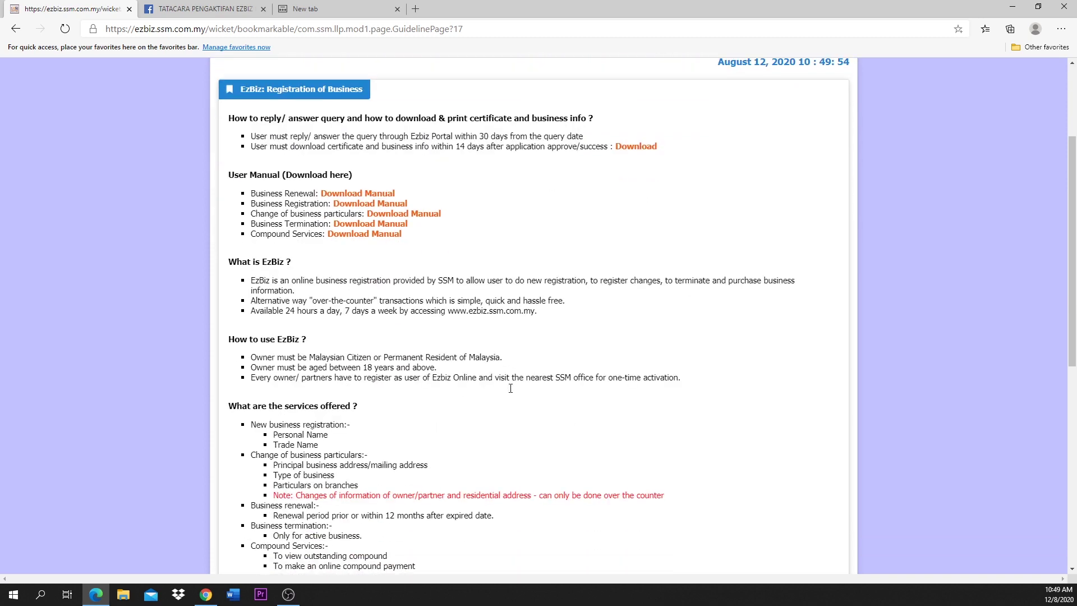
{"action": "scroll", "coordinate": [511, 393], "scroll_direction": "down", "scroll_amount": 2}
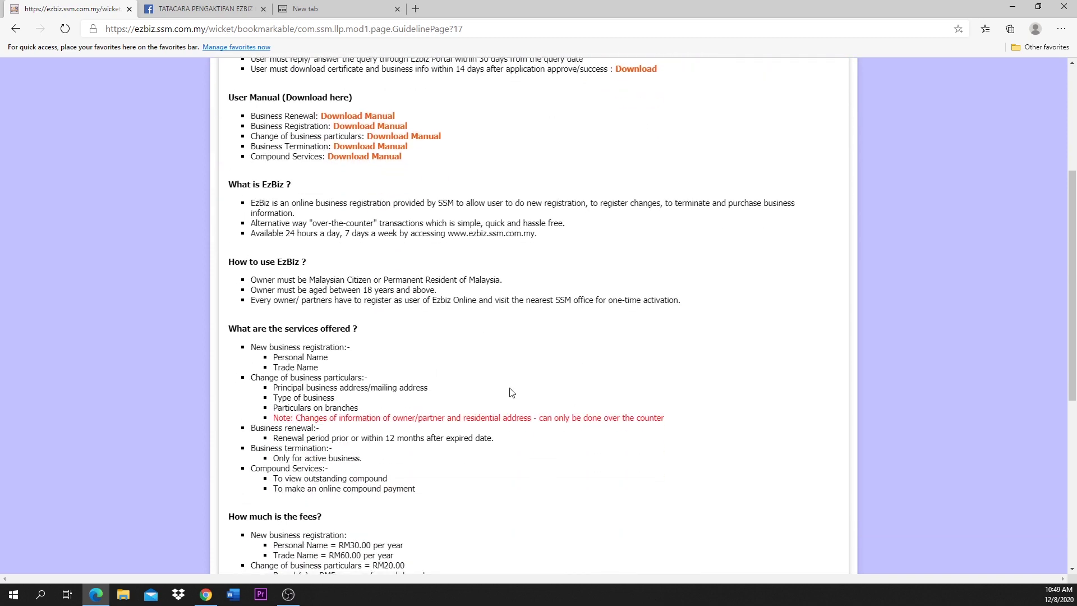
{"action": "scroll", "coordinate": [511, 393], "scroll_direction": "up", "scroll_amount": 2}
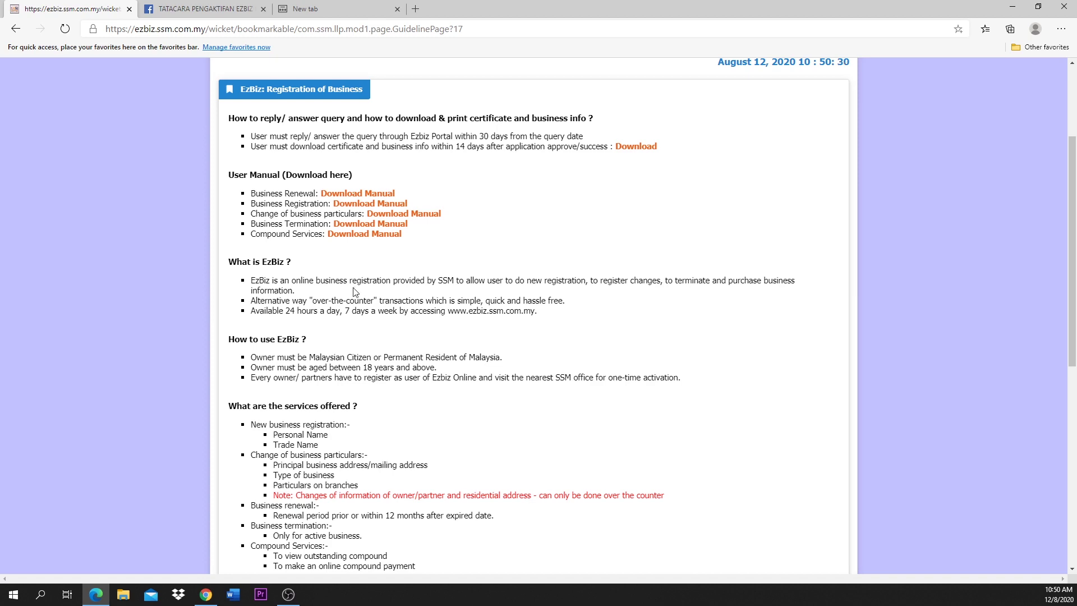
{"action": "scroll", "coordinate": [353, 382], "scroll_direction": "down", "scroll_amount": 6}
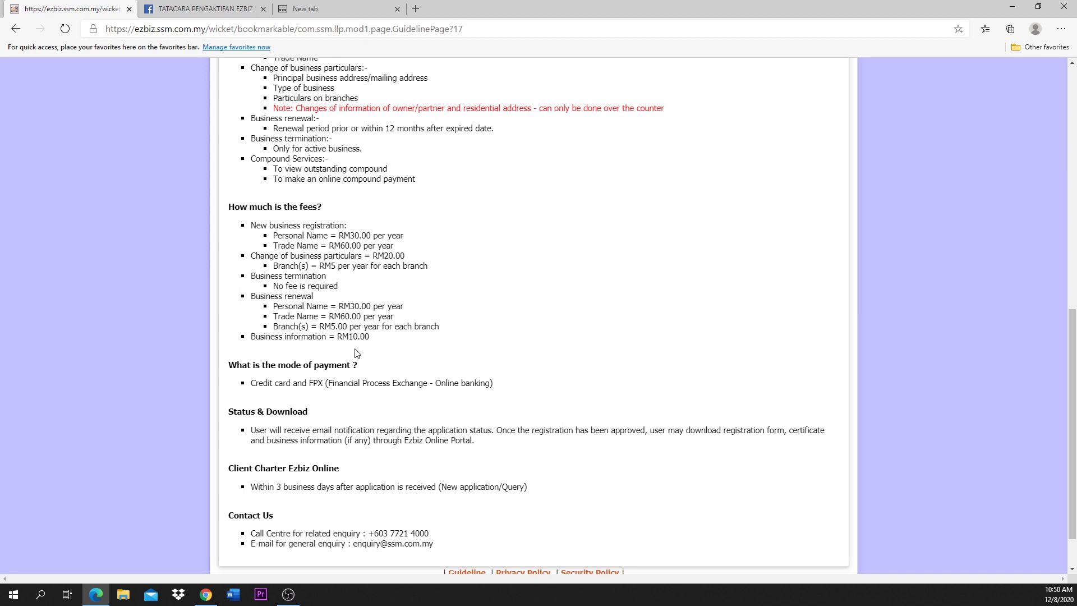
{"action": "scroll", "coordinate": [354, 355], "scroll_direction": "down", "scroll_amount": 1}
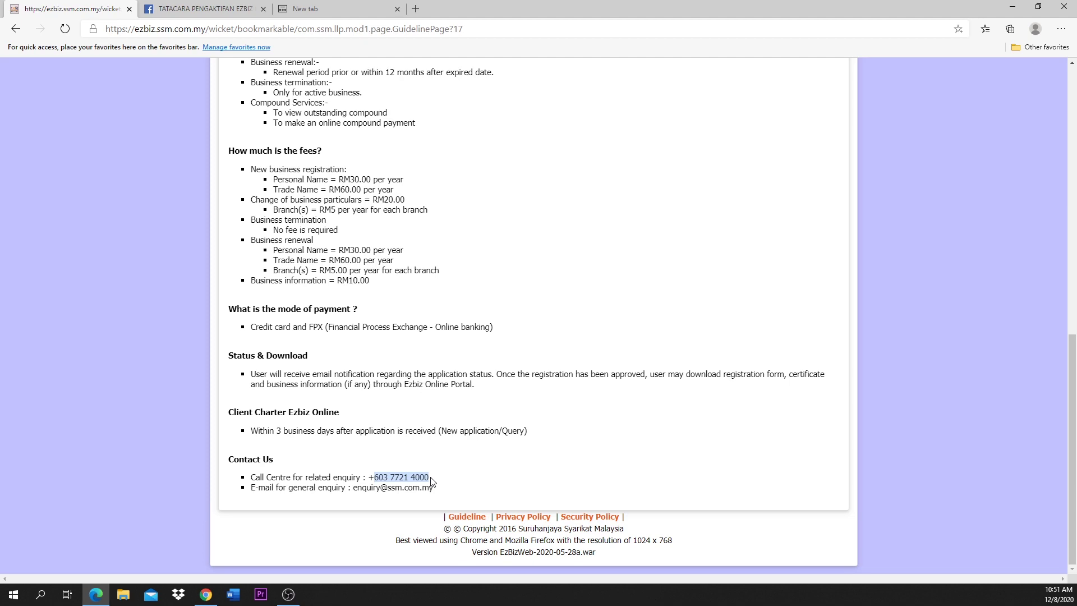
{"action": "scroll", "coordinate": [432, 481], "scroll_direction": "up", "scroll_amount": 13}
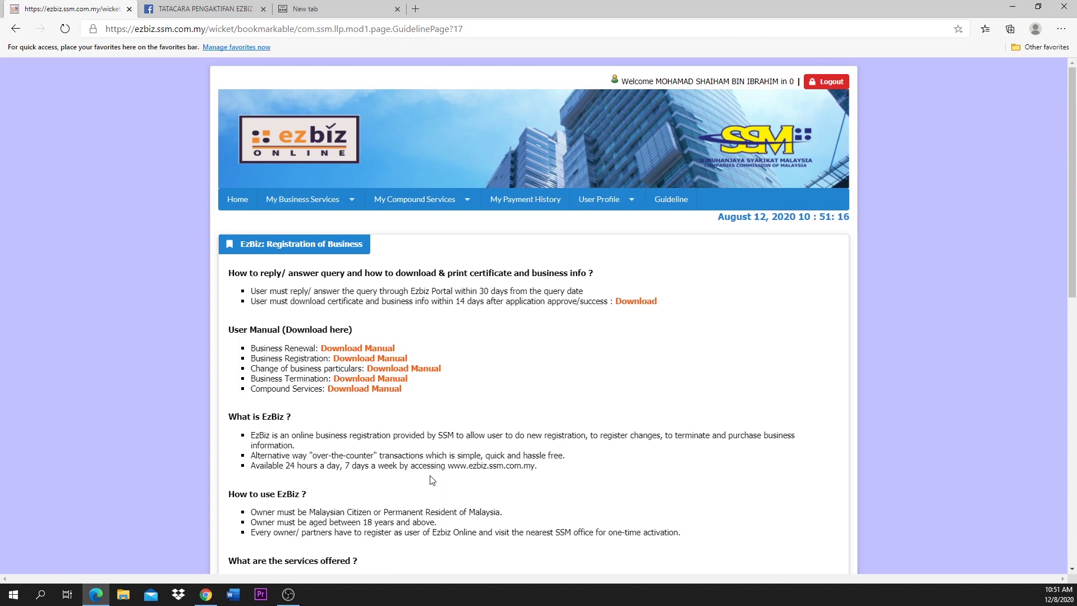
{"action": "left_click", "coordinate": [357, 205]}
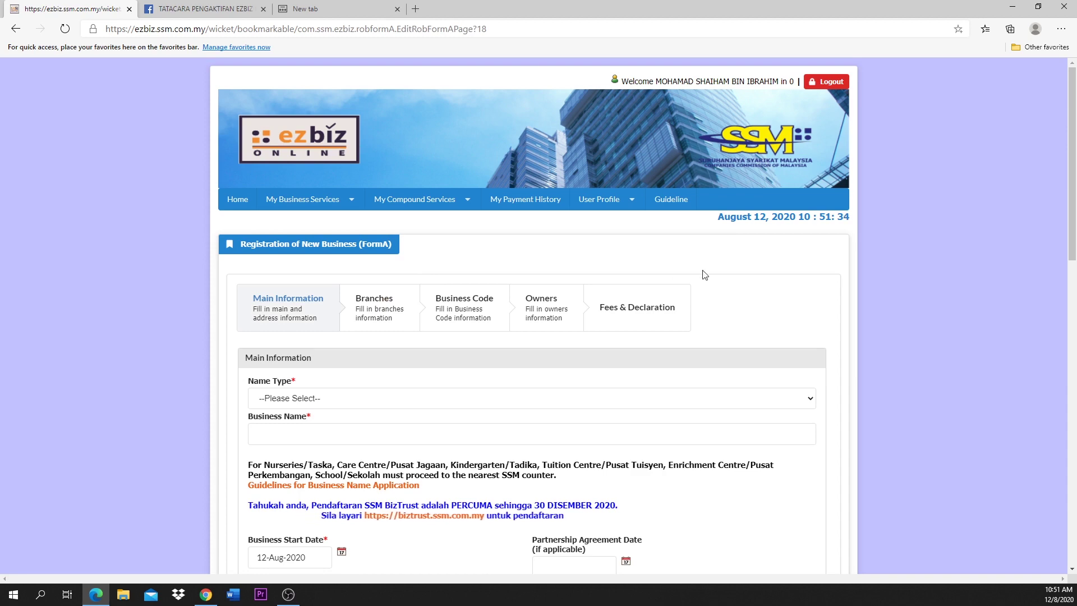
Step: In Form A Main Information, list the Name Type choices PERSONAL NAME and TRADE NAME
{"action": "scroll", "coordinate": [861, 302], "scroll_direction": "down", "scroll_amount": 4}
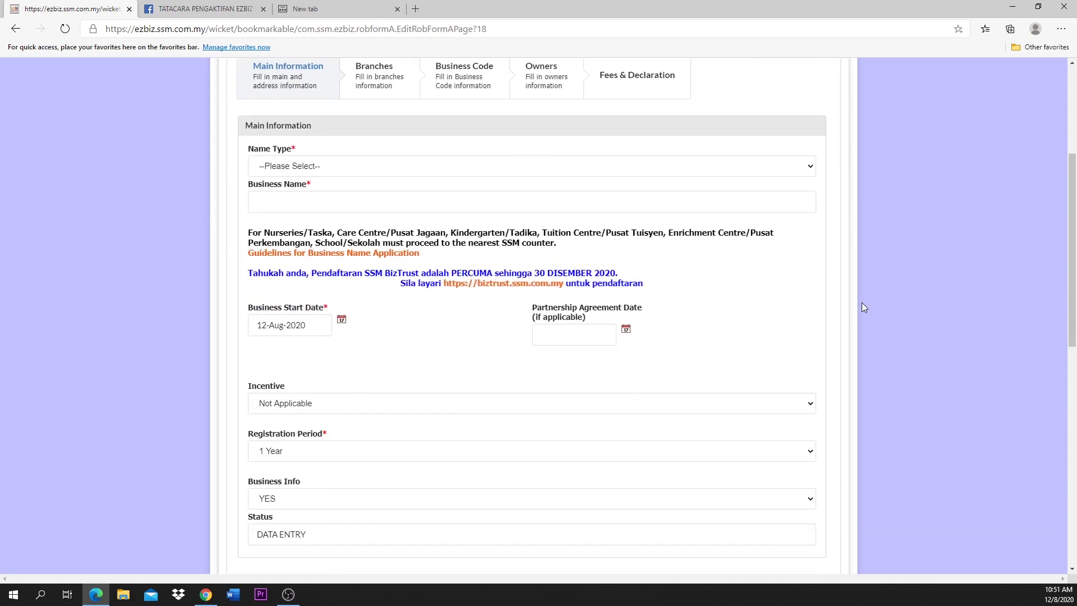
{"action": "scroll", "coordinate": [863, 307], "scroll_direction": "down", "scroll_amount": 7}
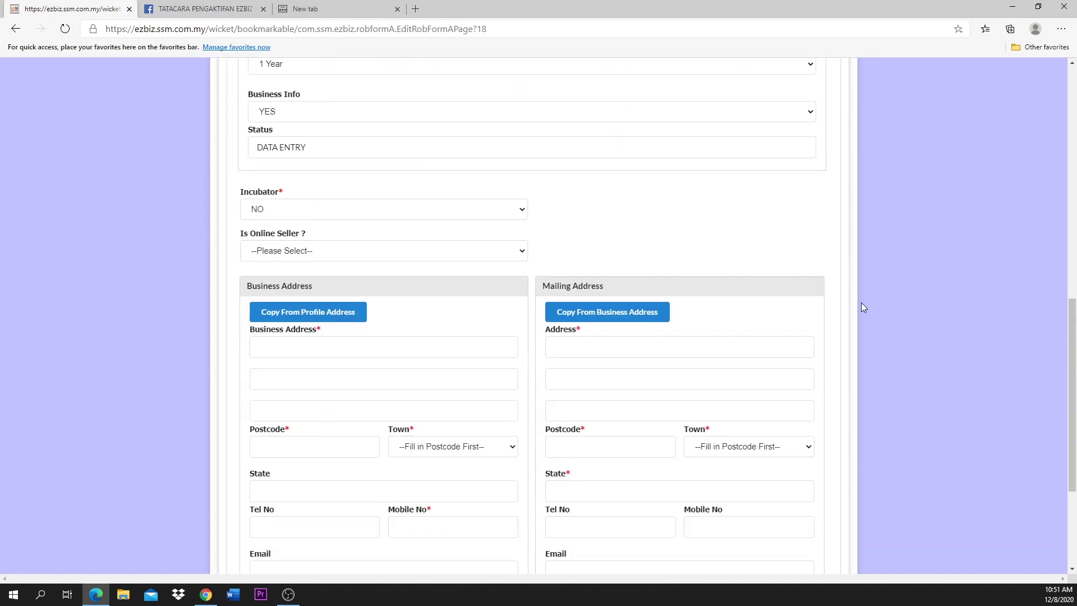
{"action": "scroll", "coordinate": [863, 306], "scroll_direction": "down", "scroll_amount": 4}
{"action": "scroll", "coordinate": [862, 307], "scroll_direction": "up", "scroll_amount": 9}
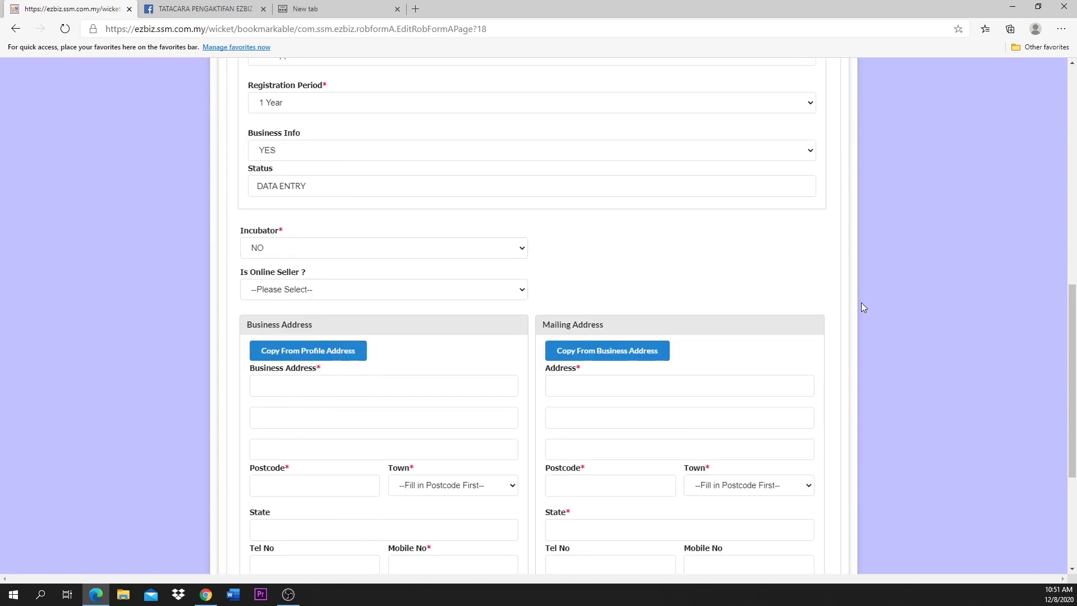
{"action": "scroll", "coordinate": [860, 304], "scroll_direction": "up", "scroll_amount": 4}
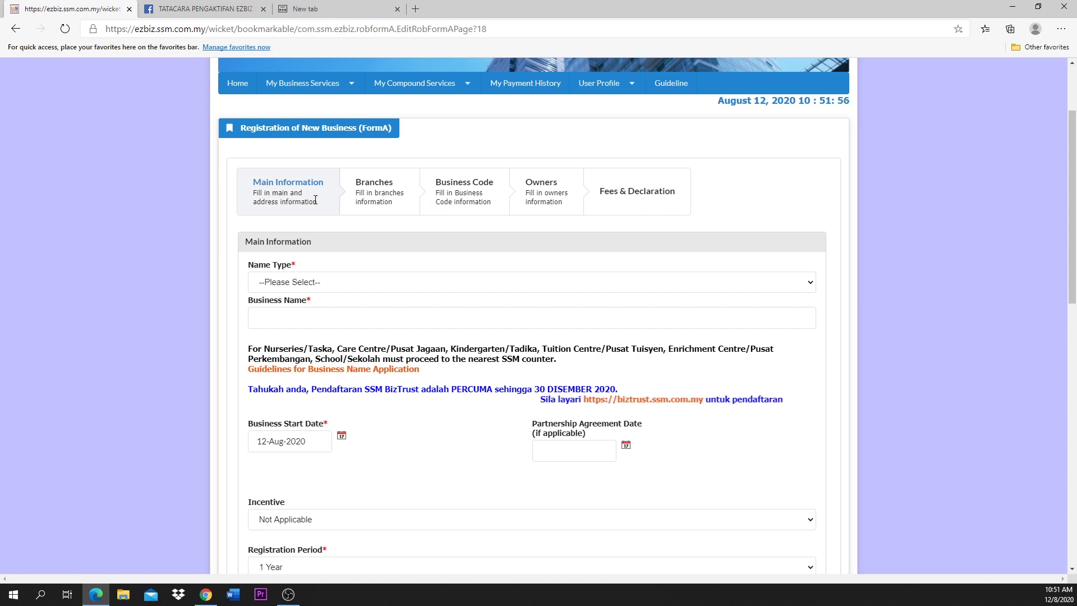
{"action": "scroll", "coordinate": [351, 238], "scroll_direction": "down", "scroll_amount": 1}
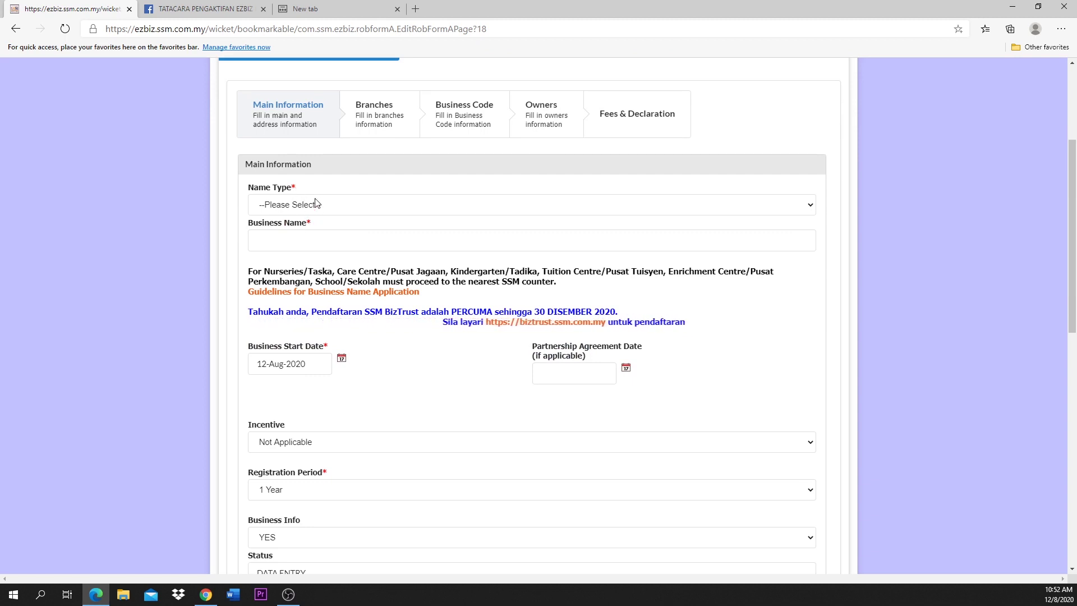
{"action": "left_click", "coordinate": [316, 203]}
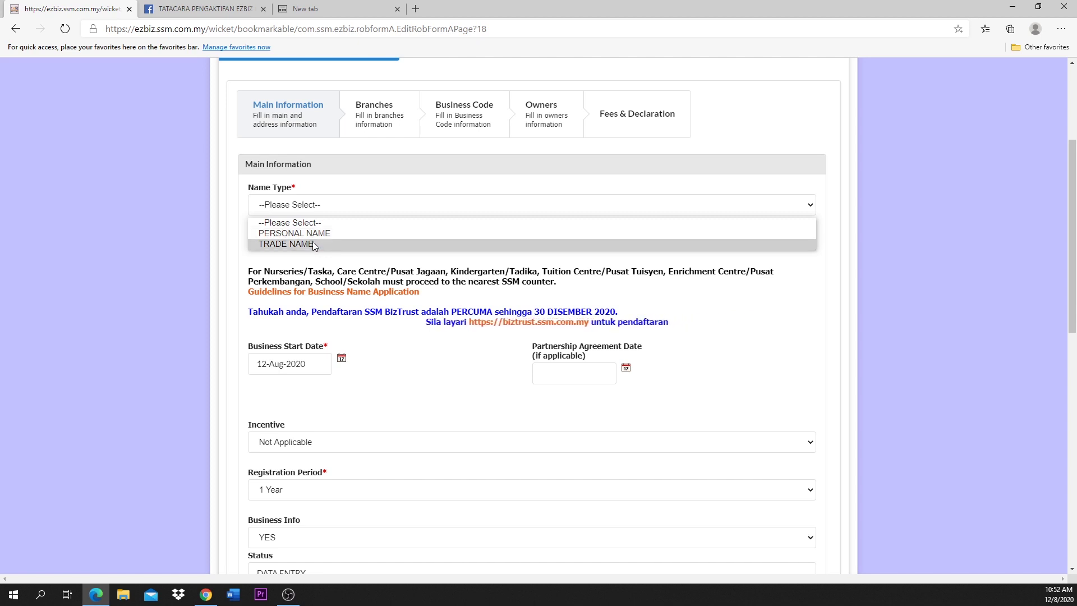
Step: Set Name Type to TRADE NAME and enter the business name JEJAK MAJU ENTERPRISE
{"action": "left_click", "coordinate": [313, 244]}
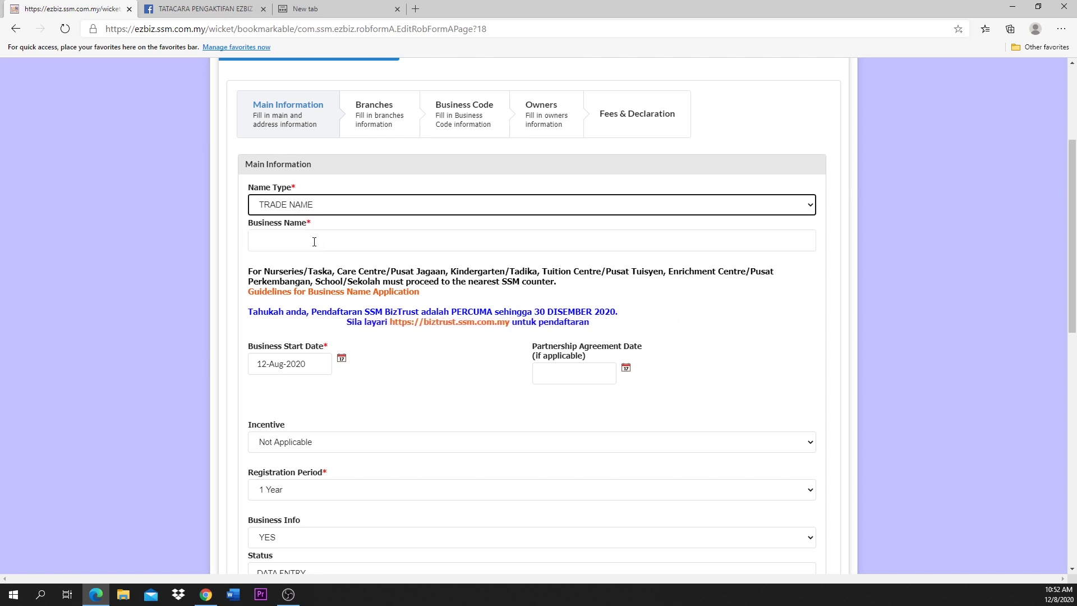
{"action": "left_click", "coordinate": [314, 241]}
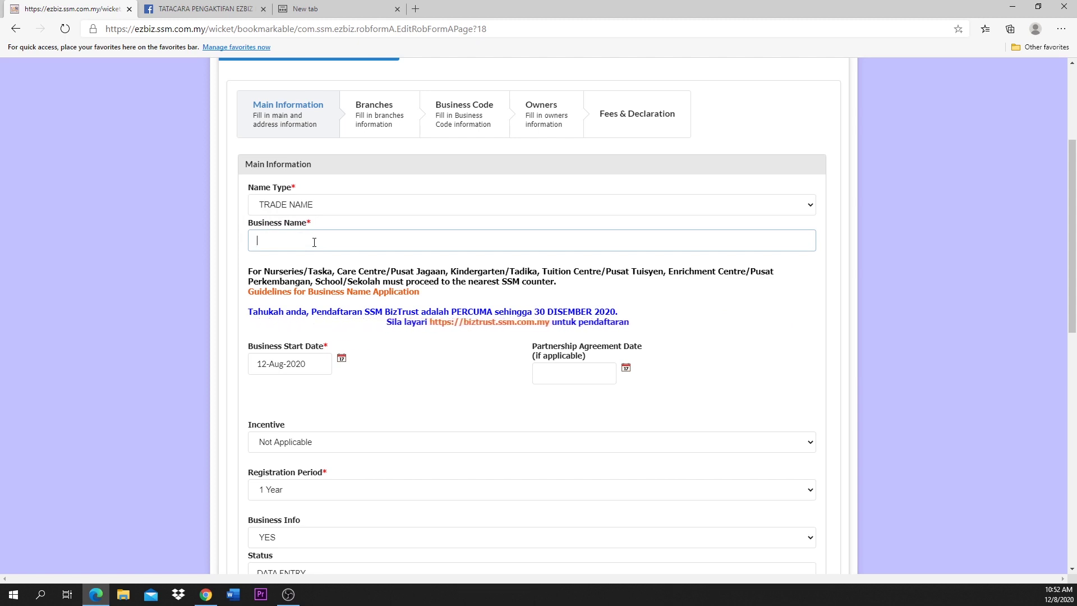
{"action": "type", "text": "JEJAK"}
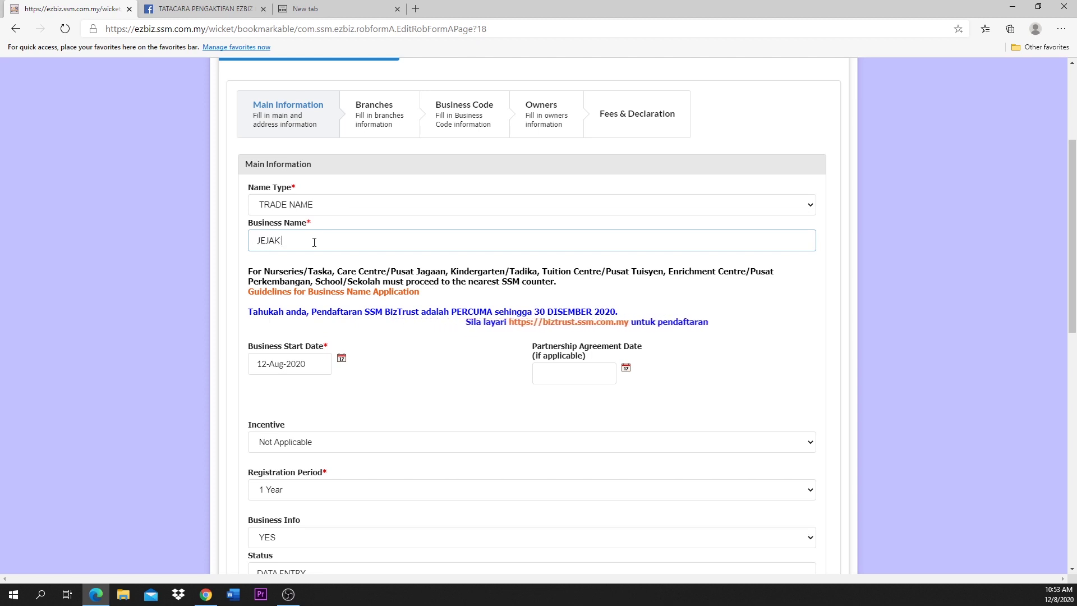
{"action": "type", "text": " MAJU "}
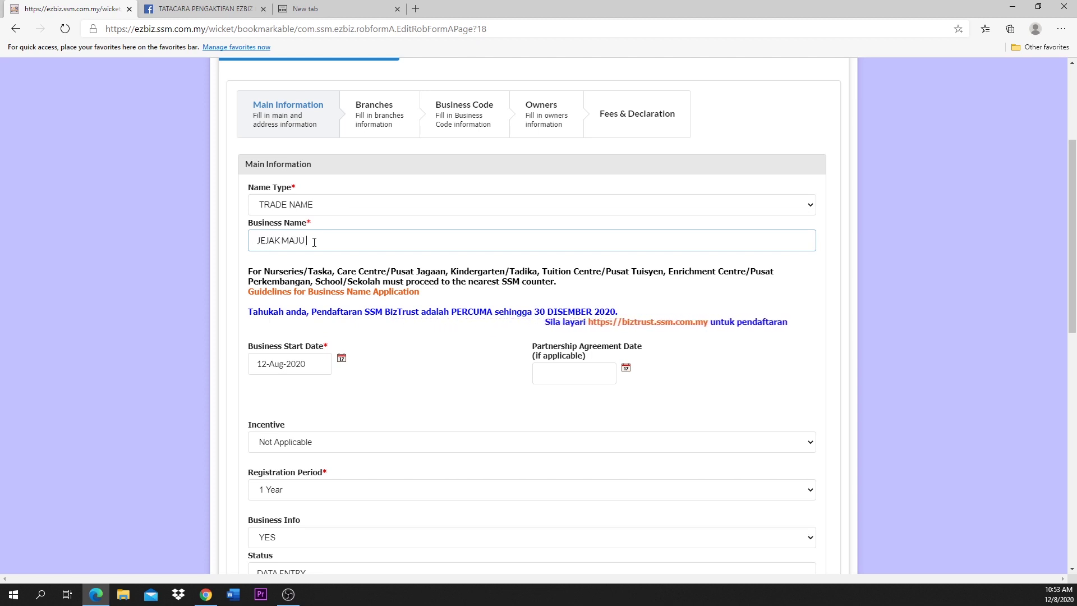
{"action": "type", "text": "ENTERPR"}
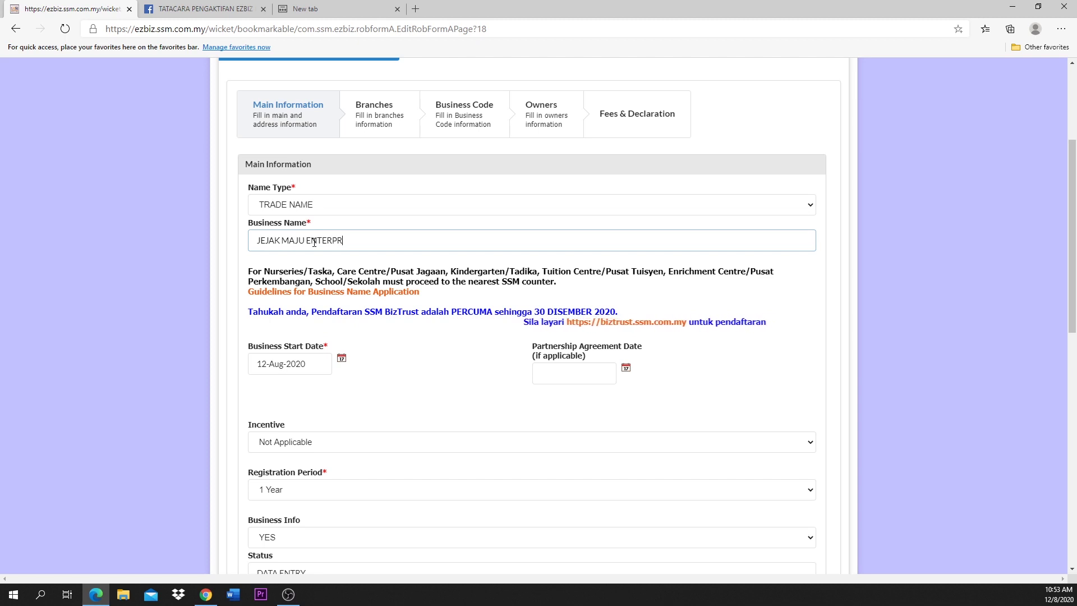
{"action": "type", "text": "ISE"}
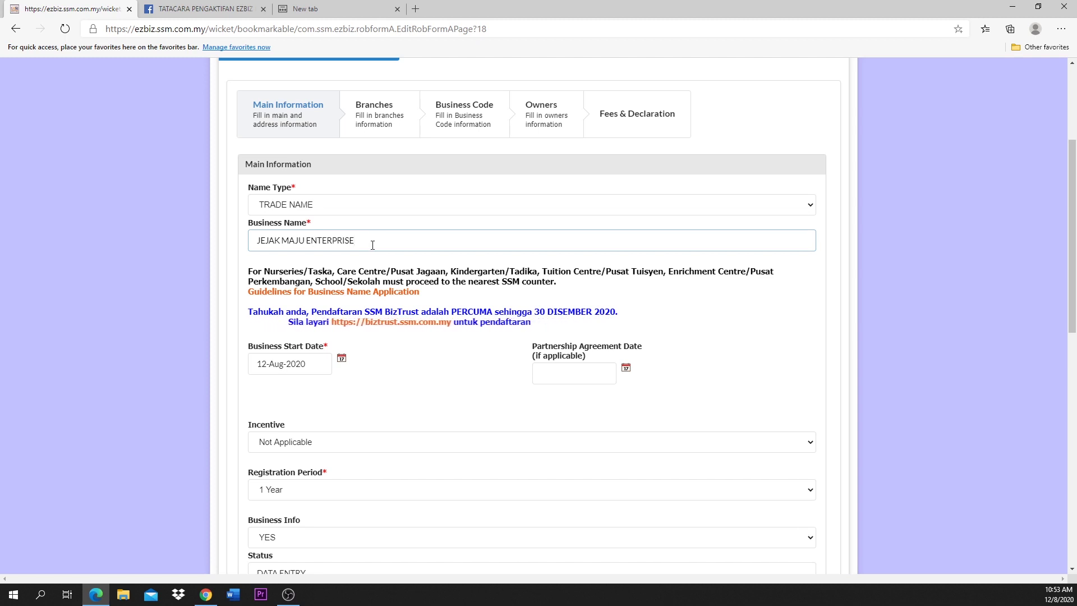
{"action": "scroll", "coordinate": [373, 245], "scroll_direction": "down", "scroll_amount": 1}
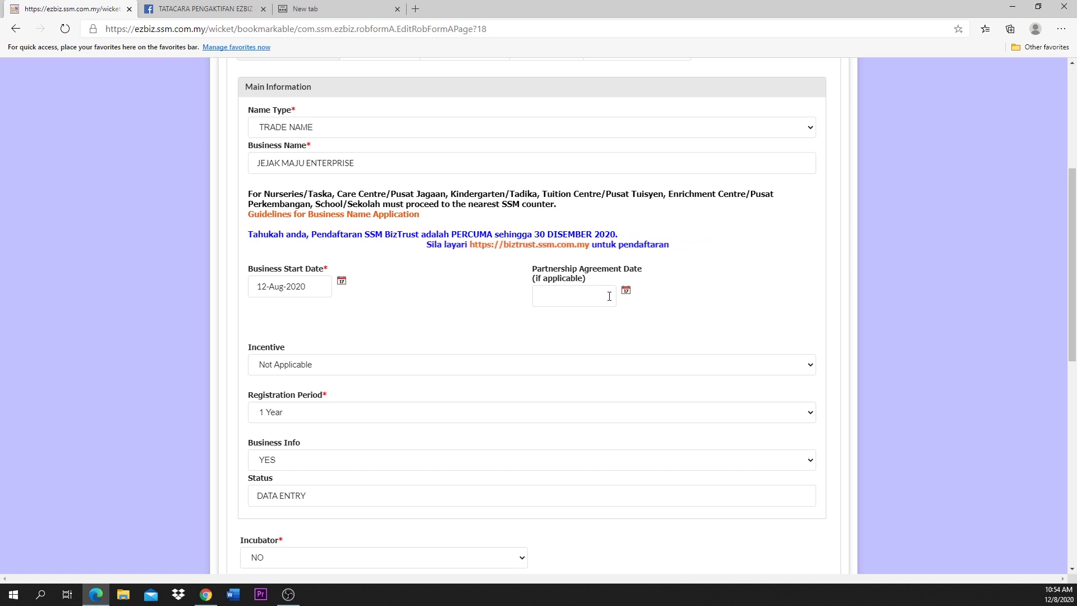
{"action": "scroll", "coordinate": [404, 331], "scroll_direction": "down", "scroll_amount": 1}
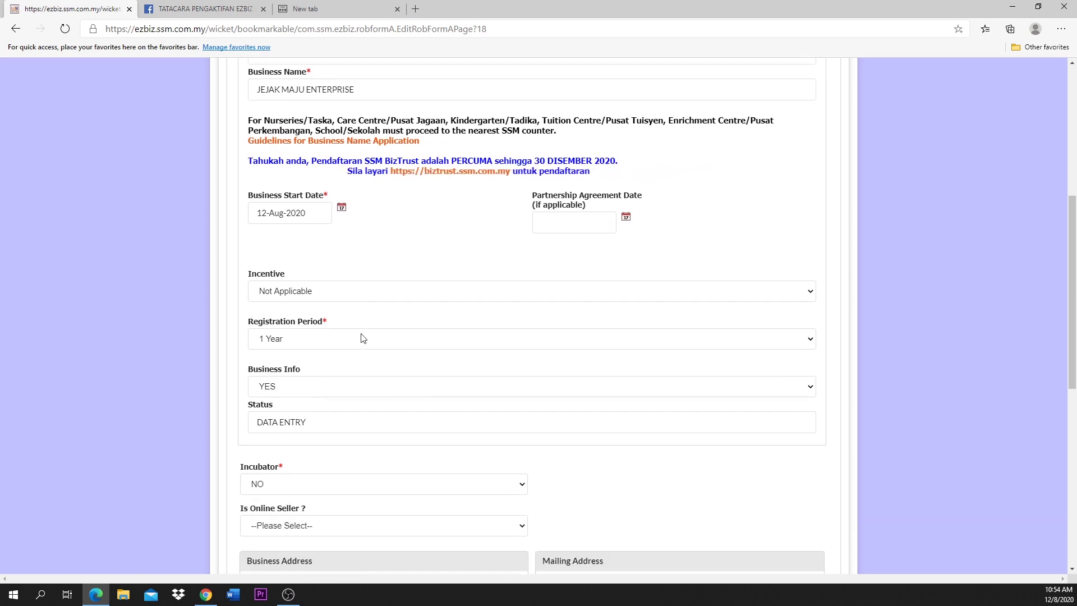
{"action": "left_click", "coordinate": [339, 297]}
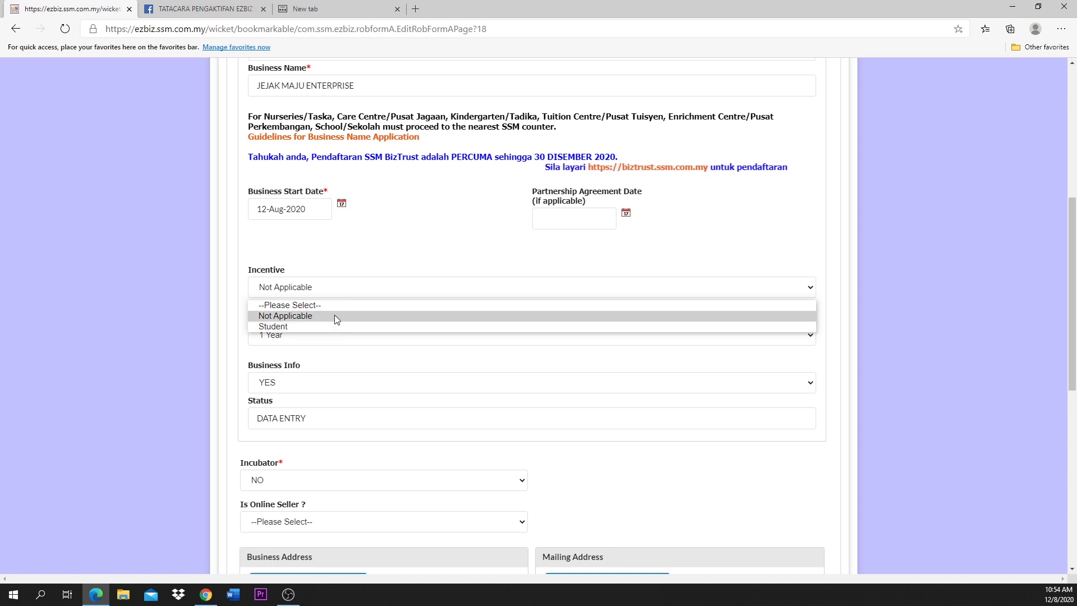
{"action": "left_click", "coordinate": [335, 315]}
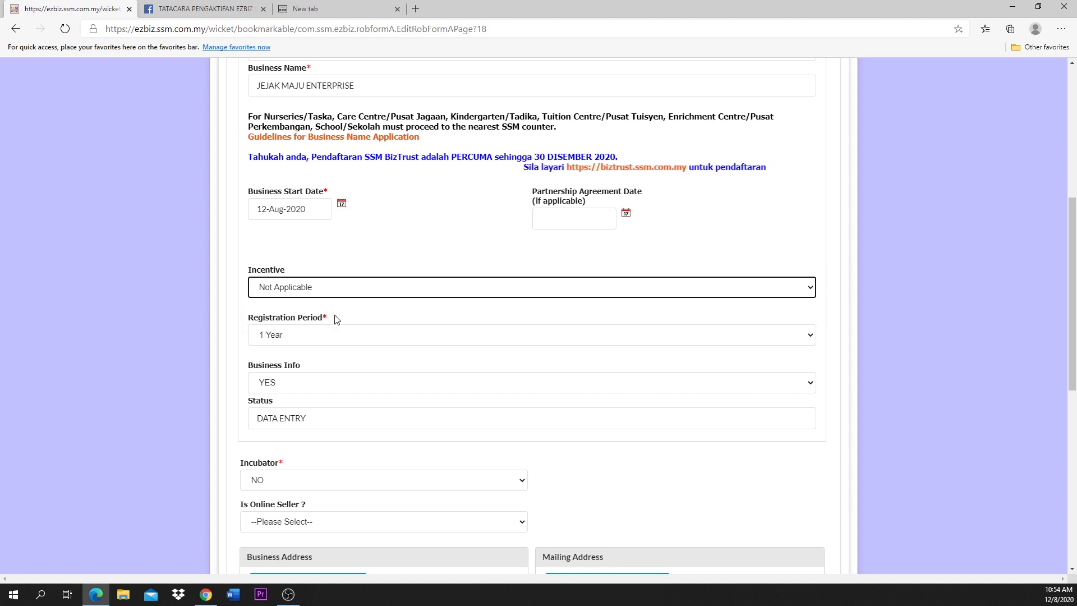
{"action": "scroll", "coordinate": [334, 317], "scroll_direction": "down", "scroll_amount": 1}
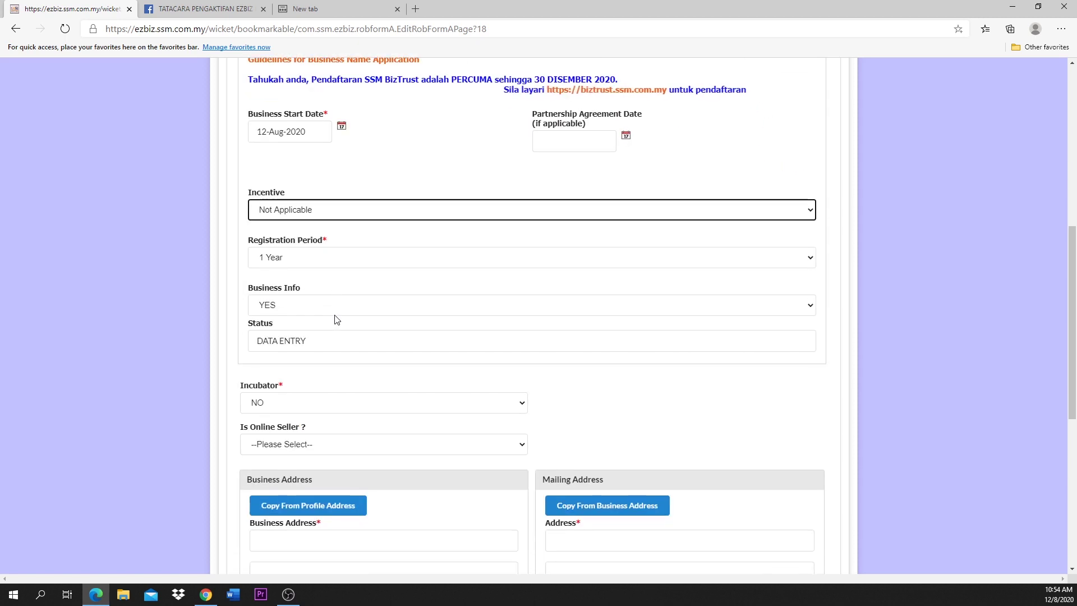
{"action": "left_click", "coordinate": [354, 257]}
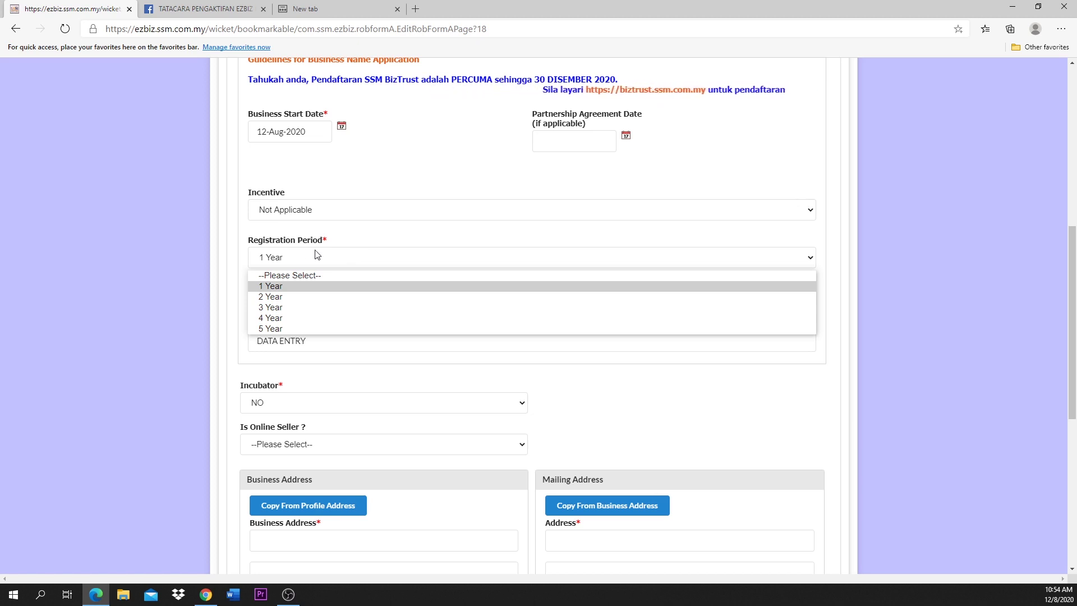
{"action": "left_click", "coordinate": [301, 255]}
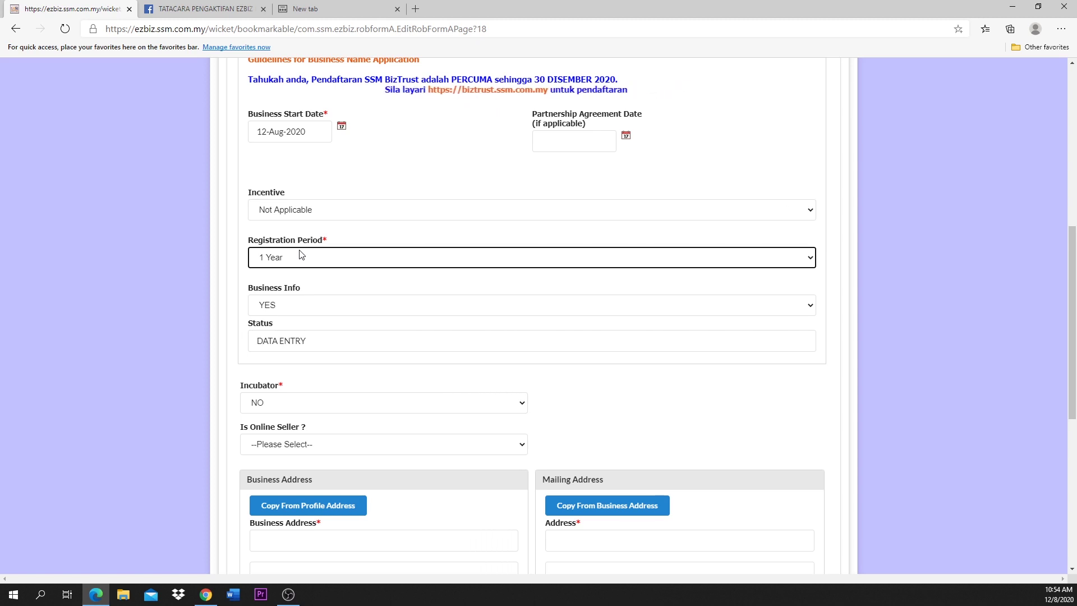
{"action": "left_click", "coordinate": [301, 255]}
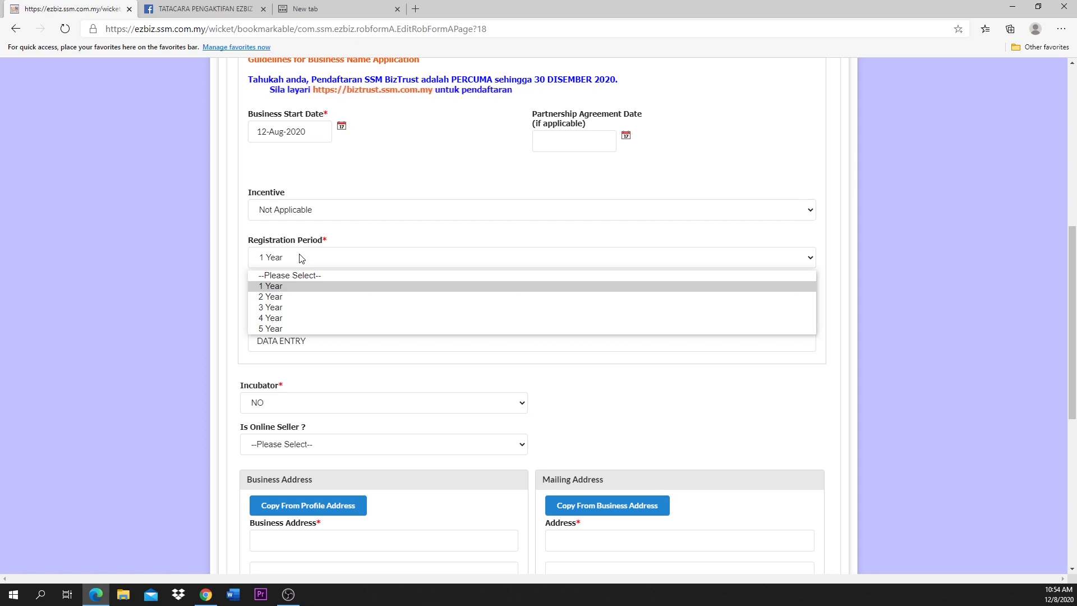
{"action": "left_click", "coordinate": [301, 257]}
{"action": "left_click", "coordinate": [352, 242]}
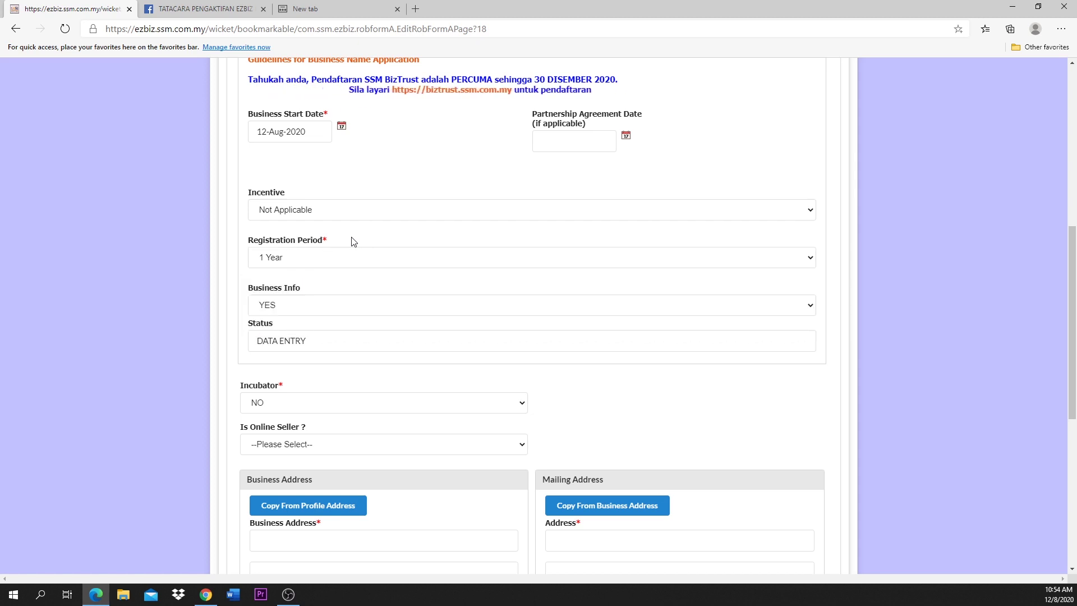
{"action": "scroll", "coordinate": [351, 242], "scroll_direction": "down", "scroll_amount": 1}
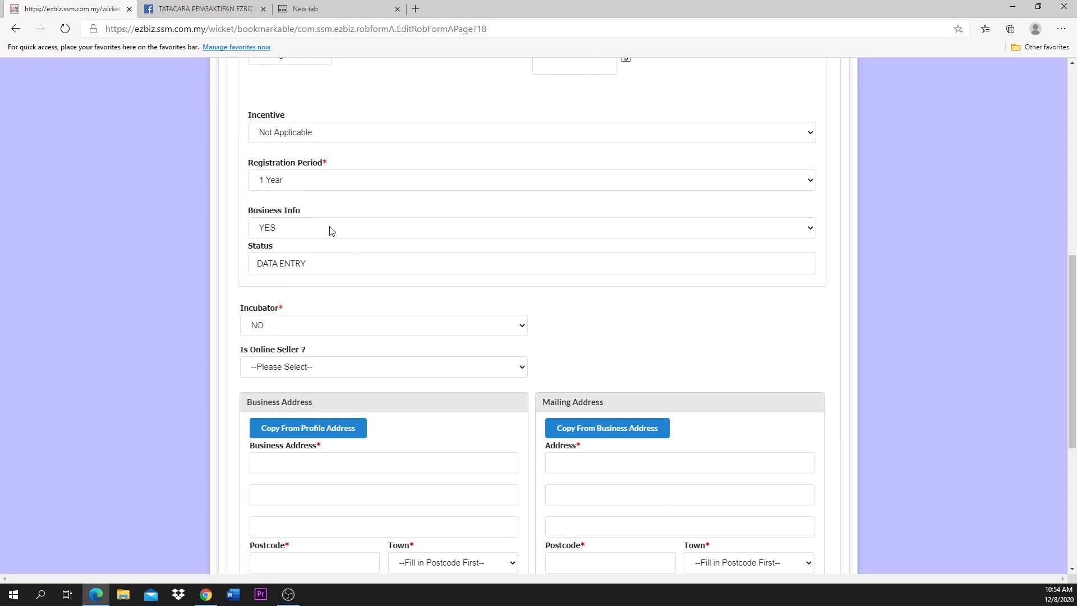
{"action": "left_click", "coordinate": [329, 229]}
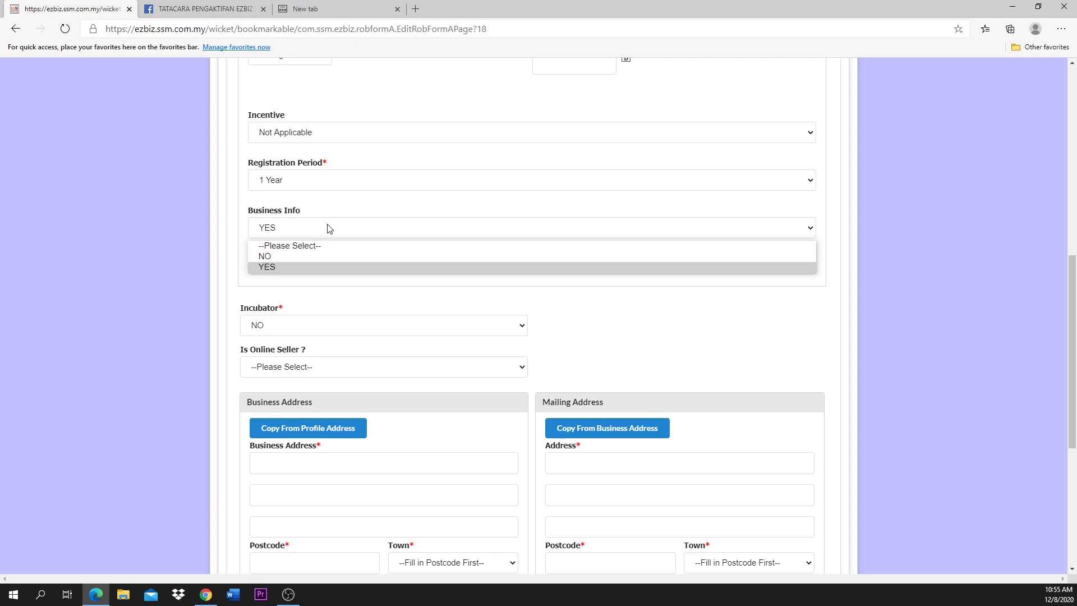
{"action": "left_click", "coordinate": [308, 266]}
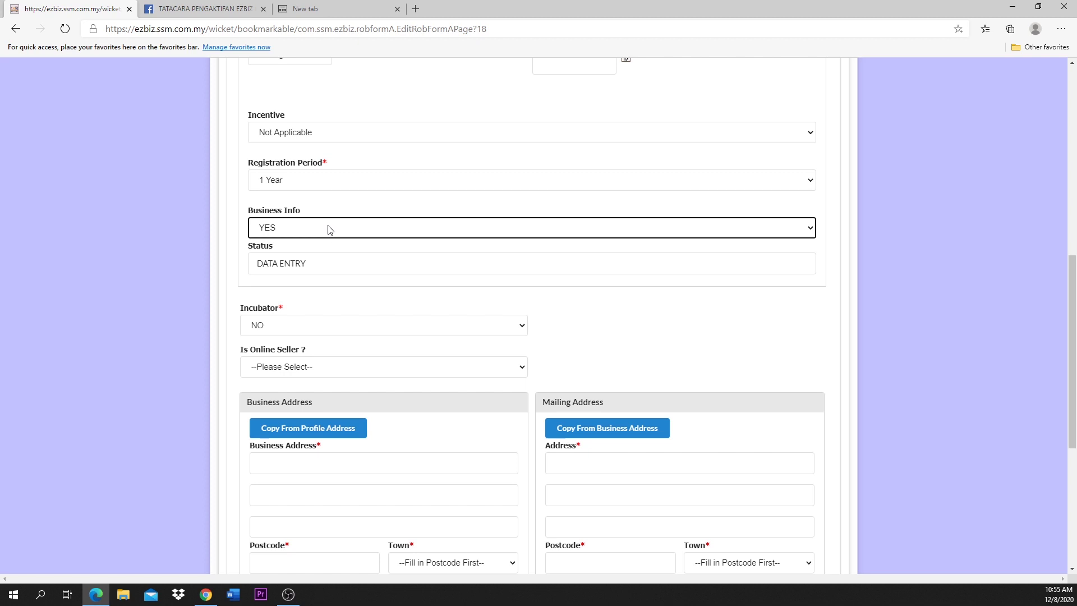
{"action": "left_click", "coordinate": [329, 229]}
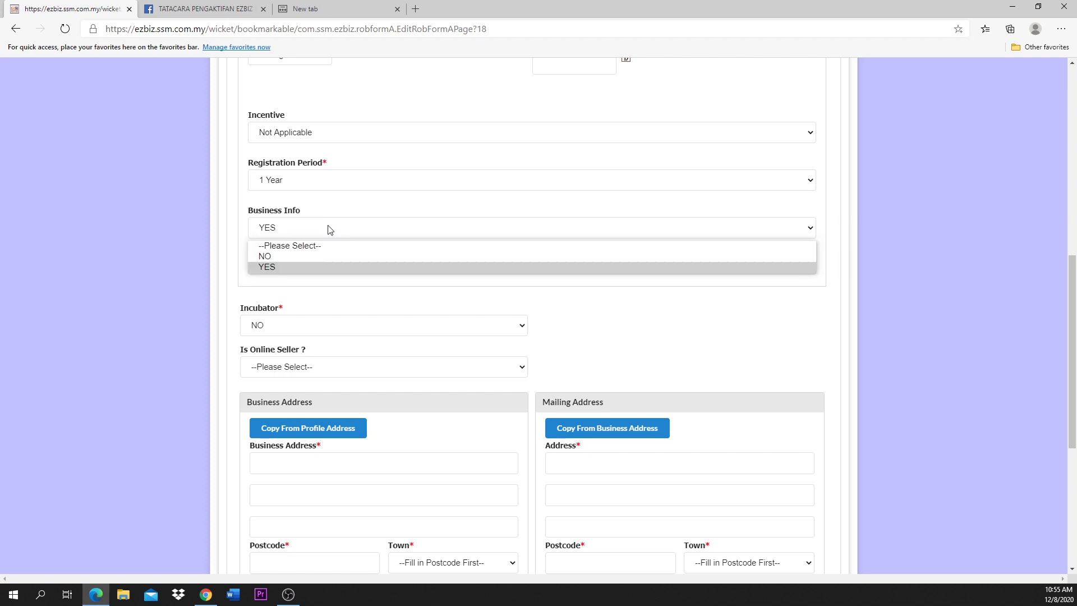
{"action": "left_click", "coordinate": [325, 257]}
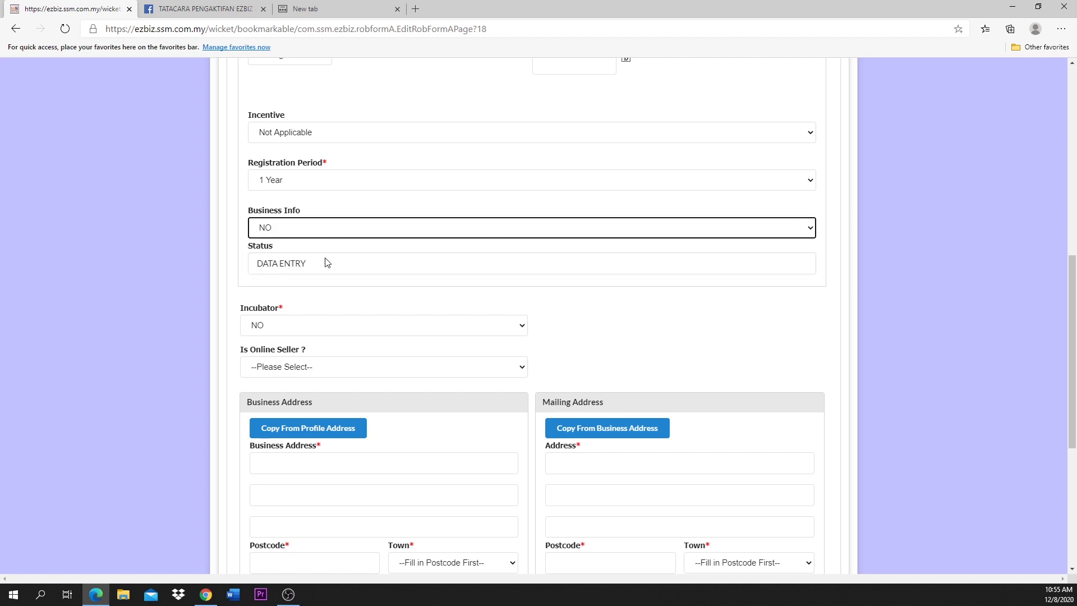
{"action": "left_click", "coordinate": [327, 227]}
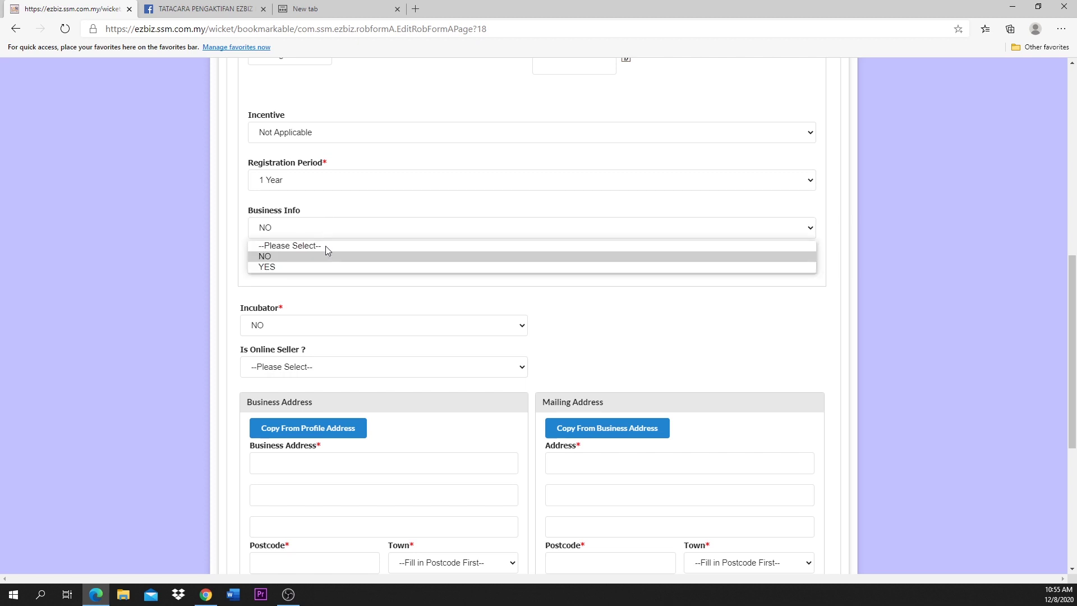
{"action": "left_click", "coordinate": [326, 264]}
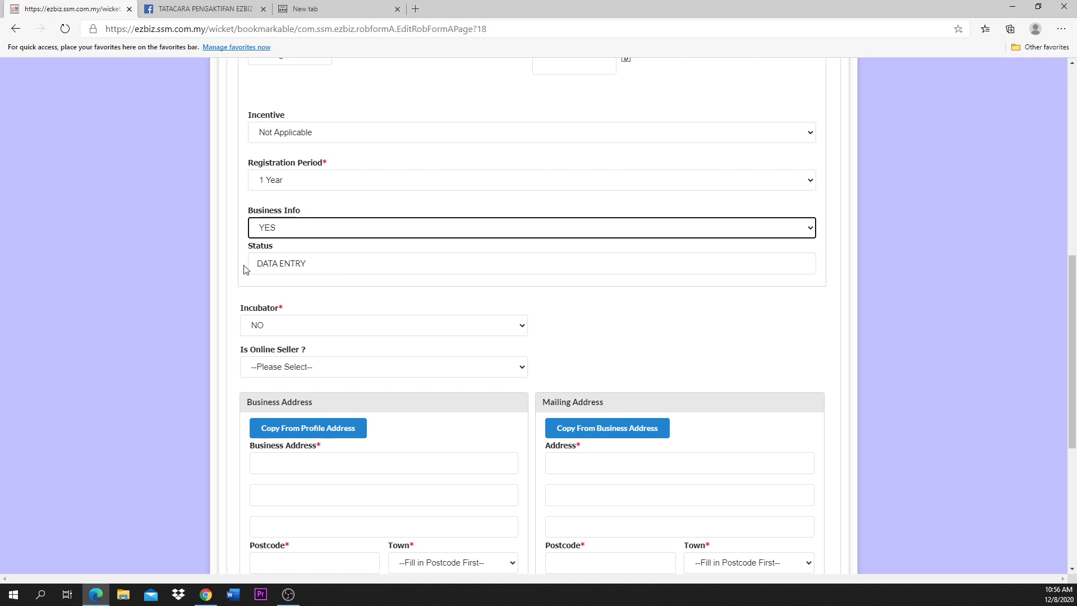
Step: Choose NO for both the Incubator and Is Online Seller dropdowns
{"action": "scroll", "coordinate": [244, 270], "scroll_direction": "down", "scroll_amount": 1}
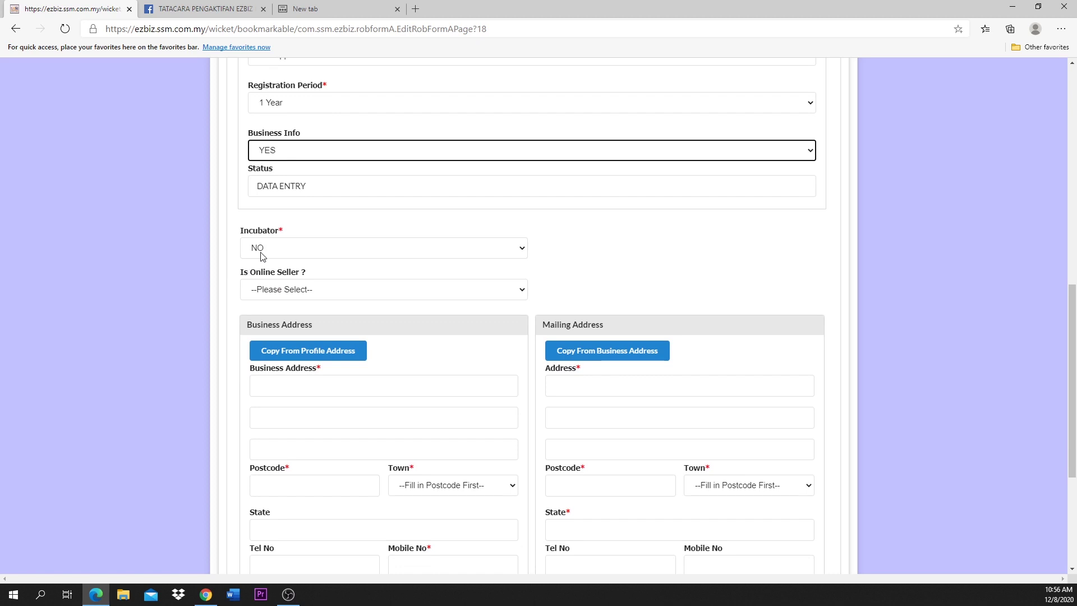
{"action": "left_click", "coordinate": [261, 251]}
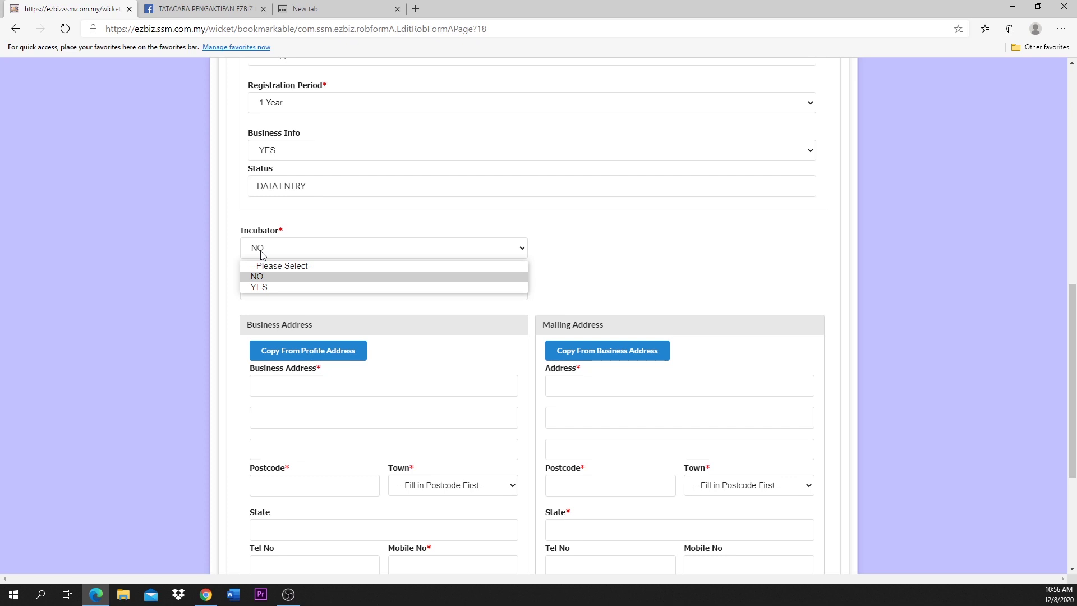
{"action": "left_click", "coordinate": [259, 276]}
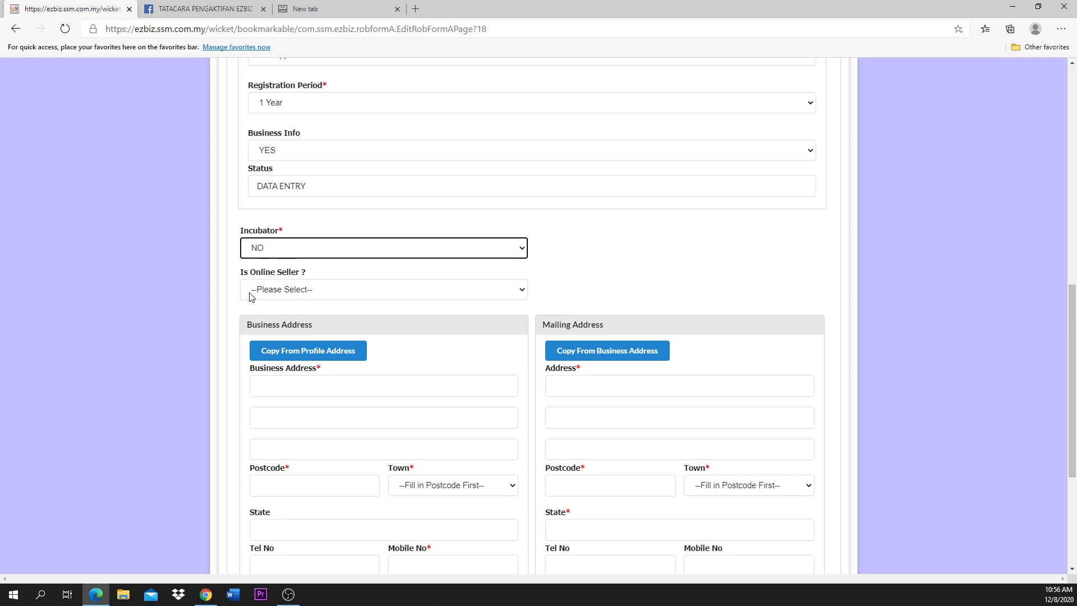
{"action": "left_click", "coordinate": [250, 296]}
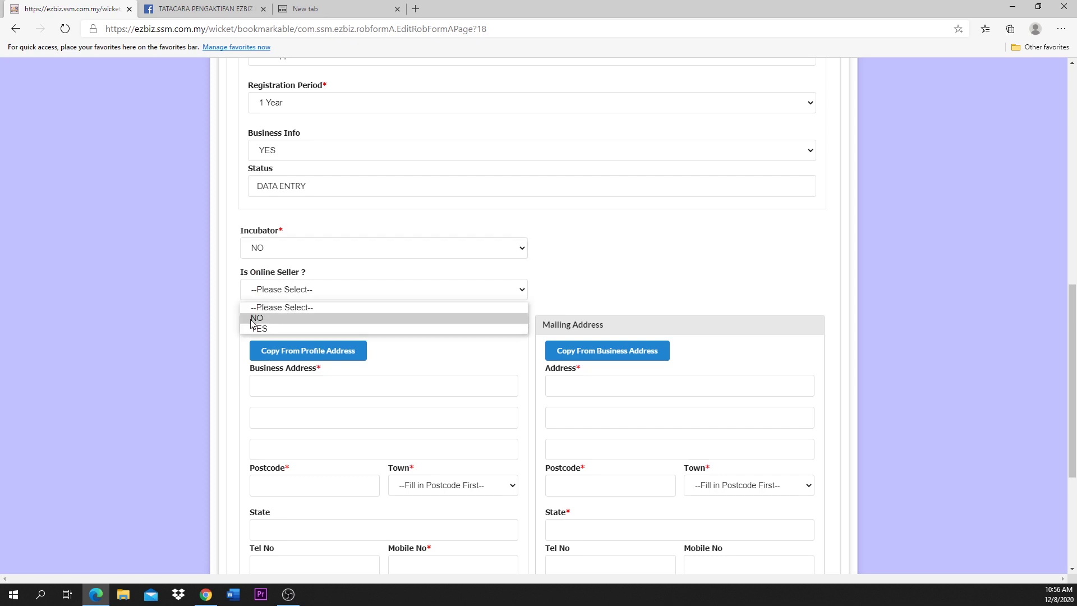
{"action": "left_click", "coordinate": [250, 318]}
{"action": "scroll", "coordinate": [250, 317], "scroll_direction": "down", "scroll_amount": 1}
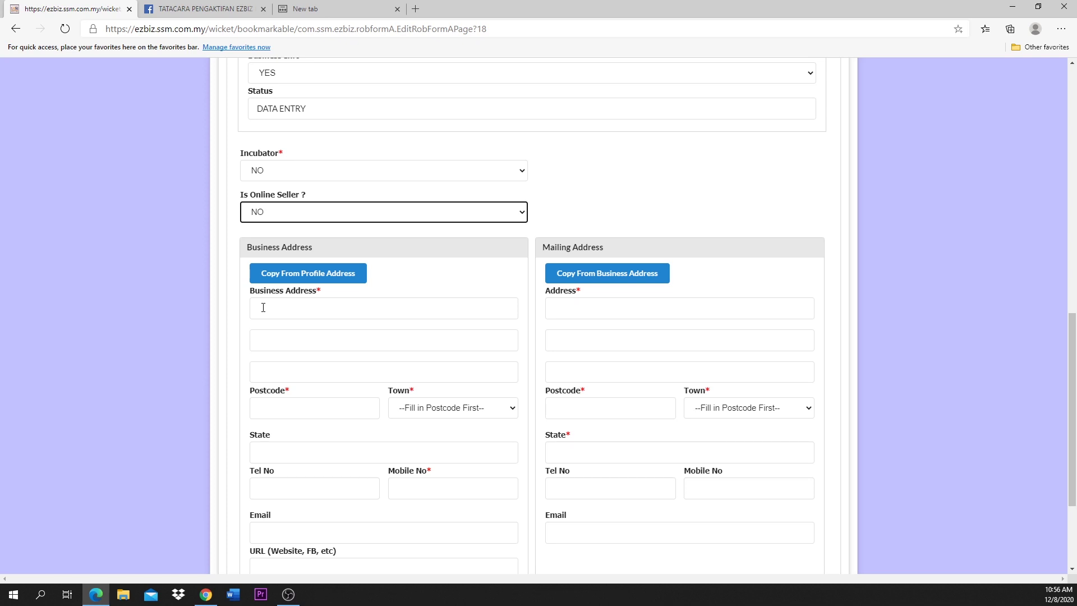
{"action": "left_click", "coordinate": [263, 305]}
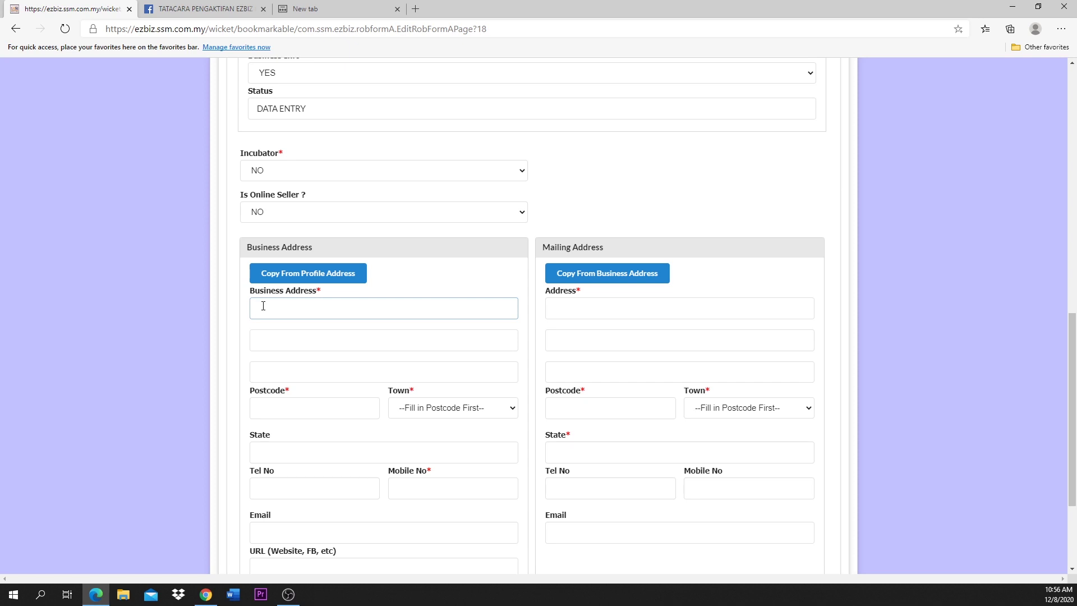
{"action": "key", "text": "Tab"}
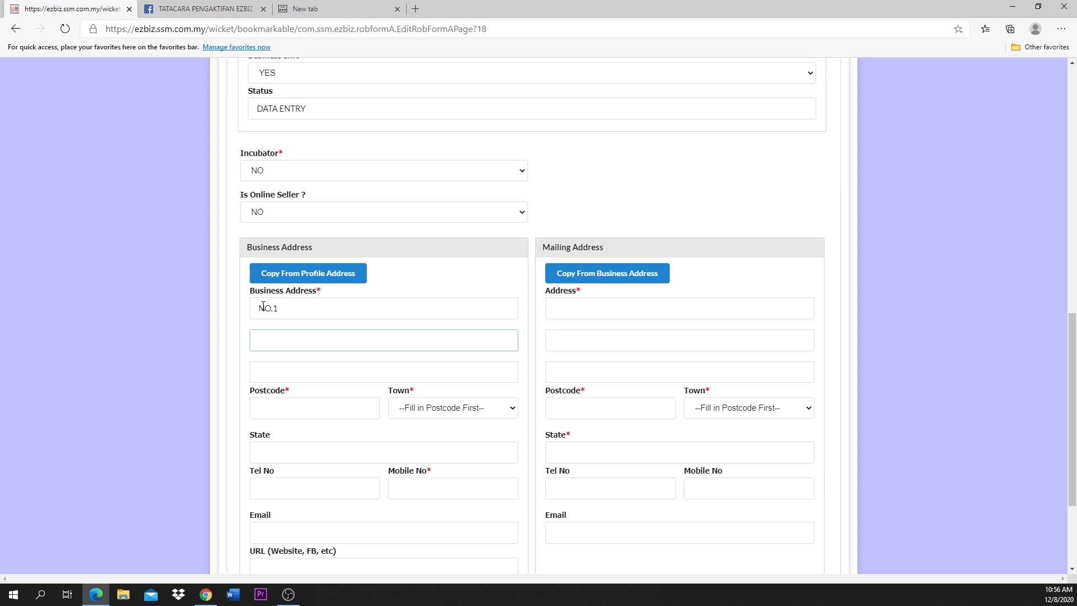
{"action": "key", "text": "Tab"}
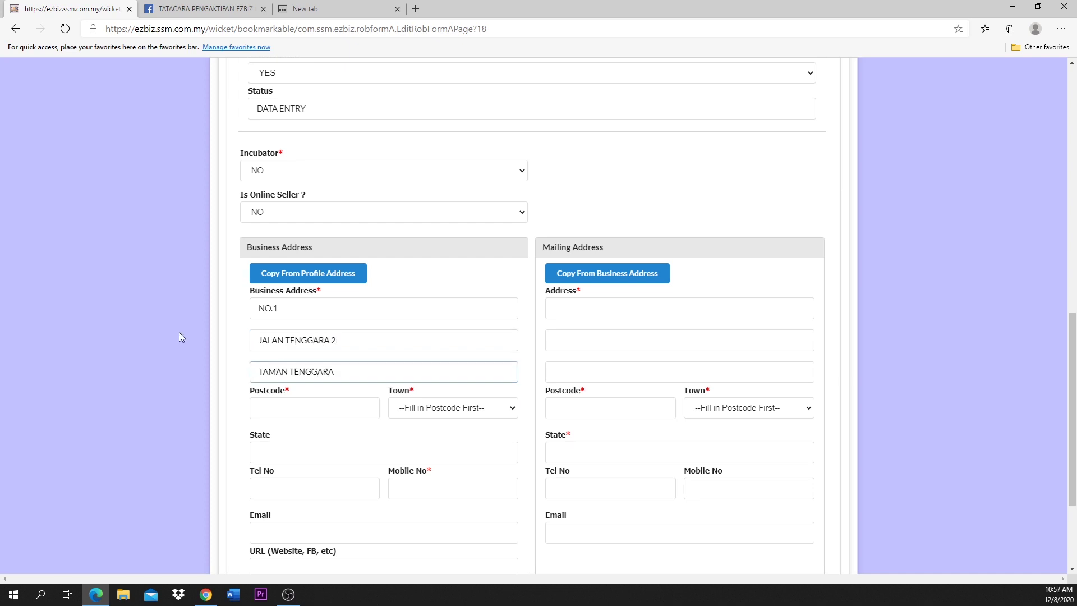
{"action": "left_click", "coordinate": [296, 411]}
{"action": "type", "text": "53100"}
{"action": "left_click", "coordinate": [420, 413]}
{"action": "left_click", "coordinate": [426, 436]}
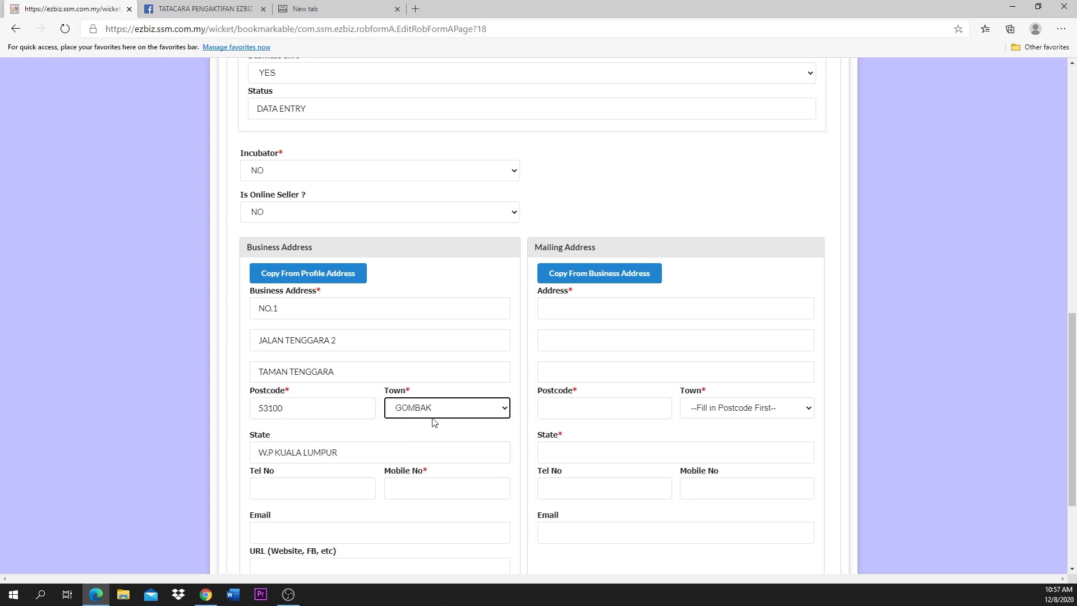
Step: Fill in the business mobile number in the Mobile No field
{"action": "left_click", "coordinate": [303, 489]}
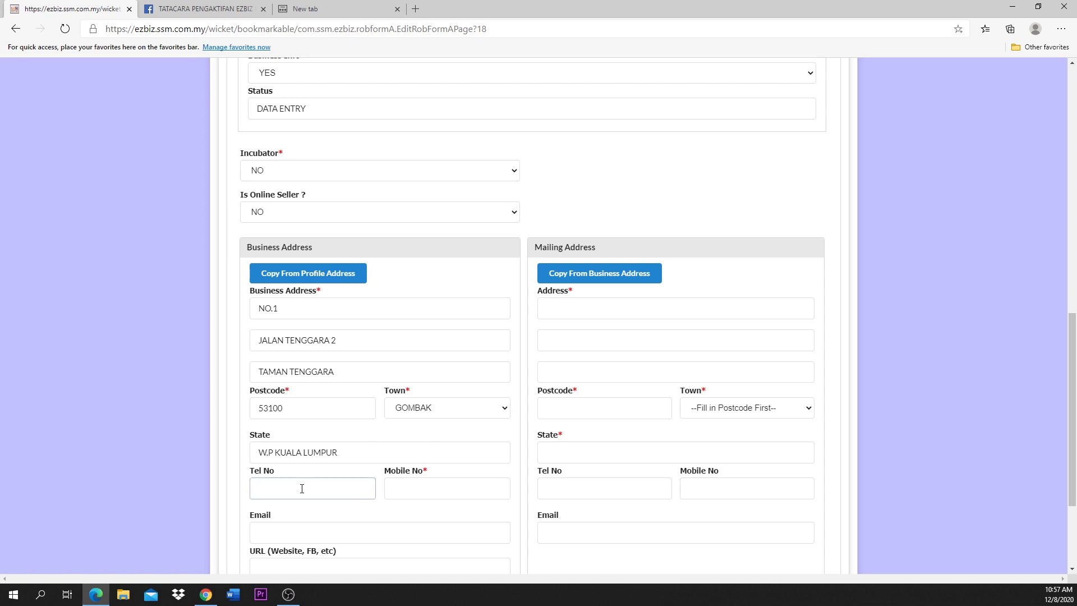
{"action": "left_click", "coordinate": [434, 488]}
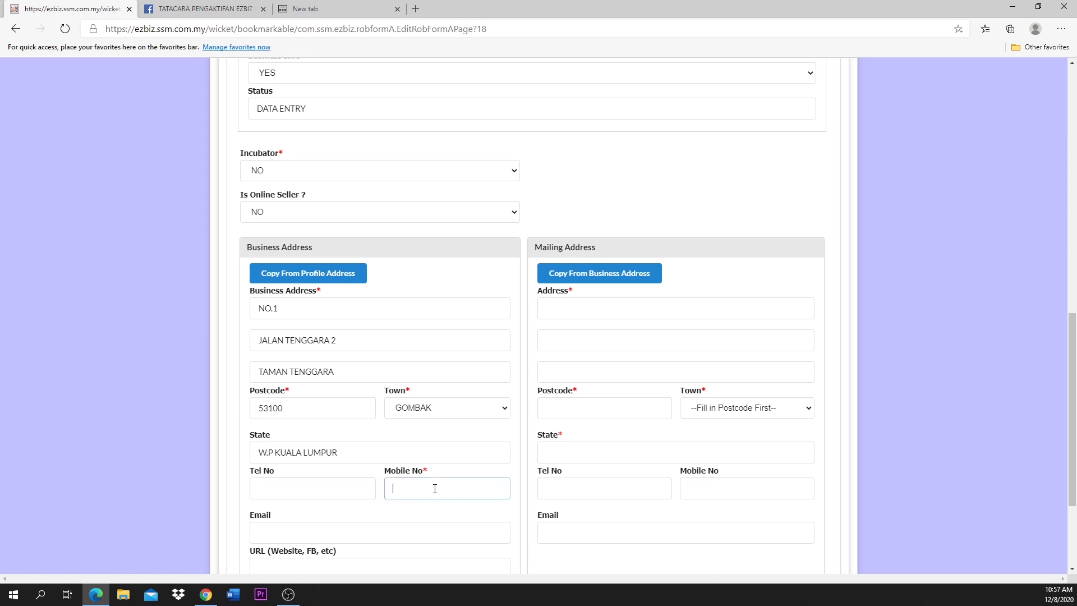
{"action": "scroll", "coordinate": [370, 453], "scroll_direction": "down", "scroll_amount": 1}
{"action": "left_click", "coordinate": [370, 452]}
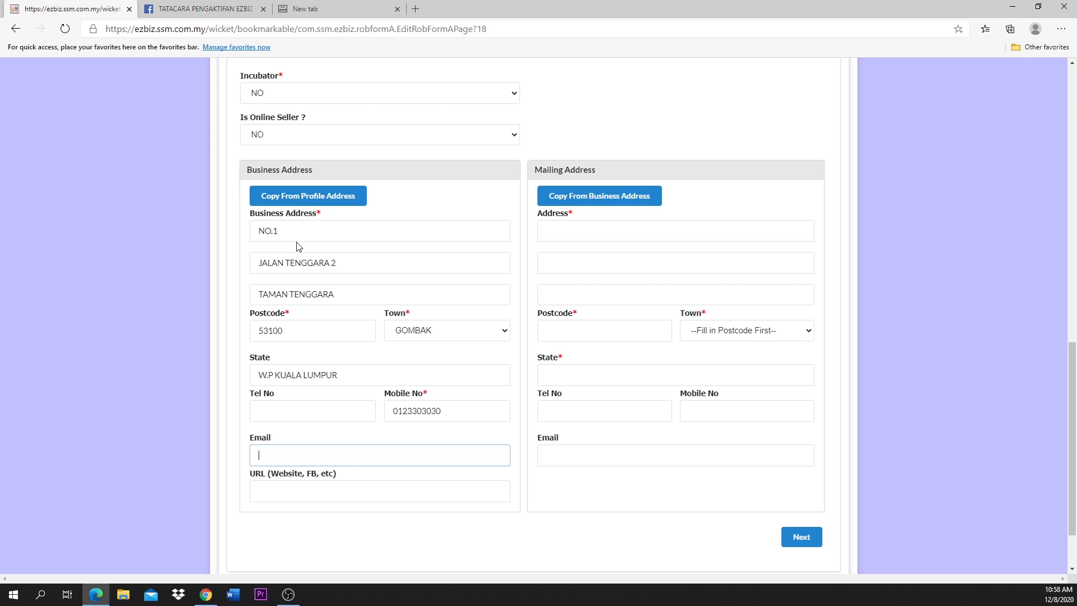
Step: Copy the business address into the mailing address and continue to Branches Information
{"action": "left_click", "coordinate": [583, 201]}
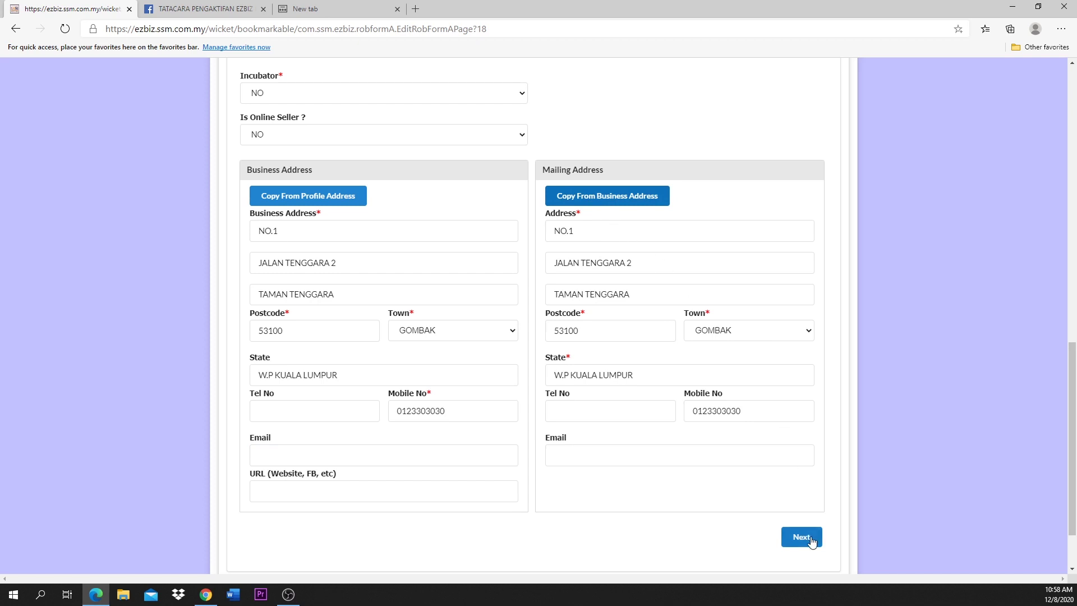
{"action": "scroll", "coordinate": [811, 541], "scroll_direction": "down", "scroll_amount": 2}
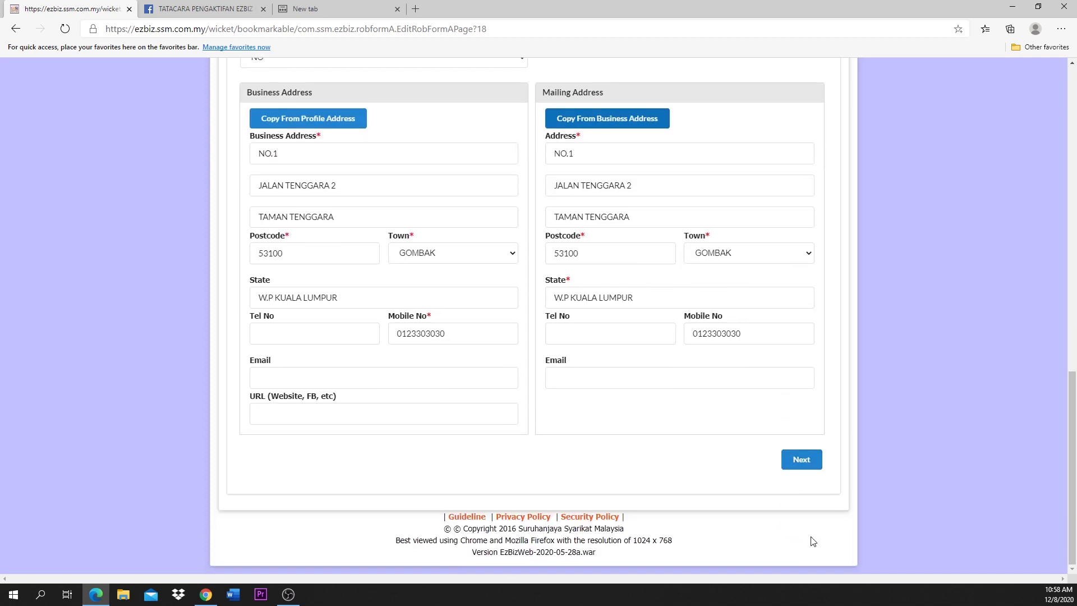
{"action": "scroll", "coordinate": [811, 541], "scroll_direction": "up", "scroll_amount": 4}
{"action": "scroll", "coordinate": [811, 541], "scroll_direction": "up", "scroll_amount": 6}
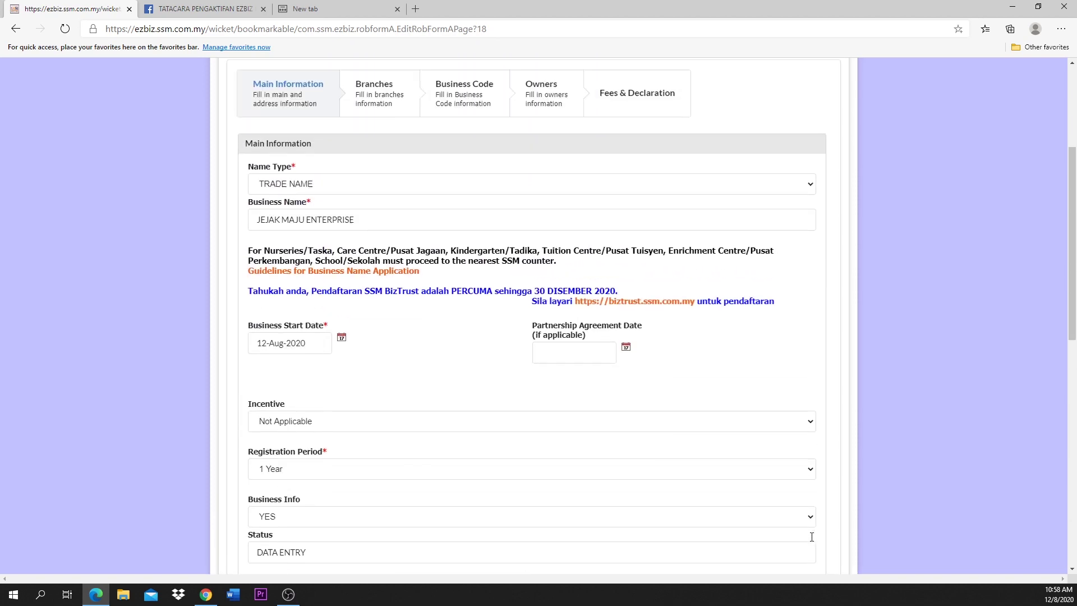
{"action": "scroll", "coordinate": [812, 540], "scroll_direction": "down", "scroll_amount": 7}
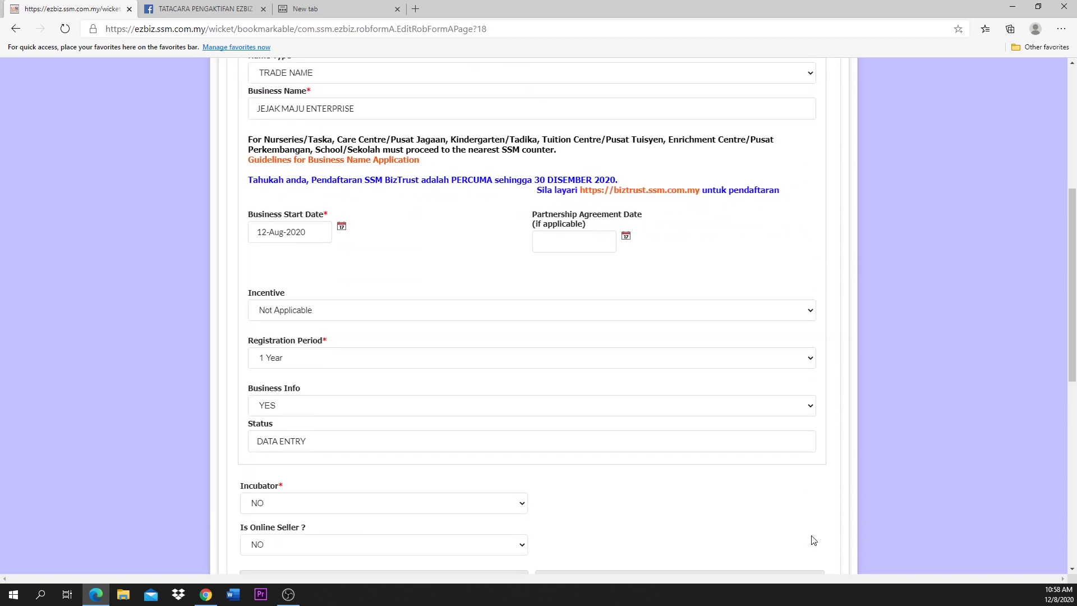
{"action": "scroll", "coordinate": [812, 536], "scroll_direction": "down", "scroll_amount": 2}
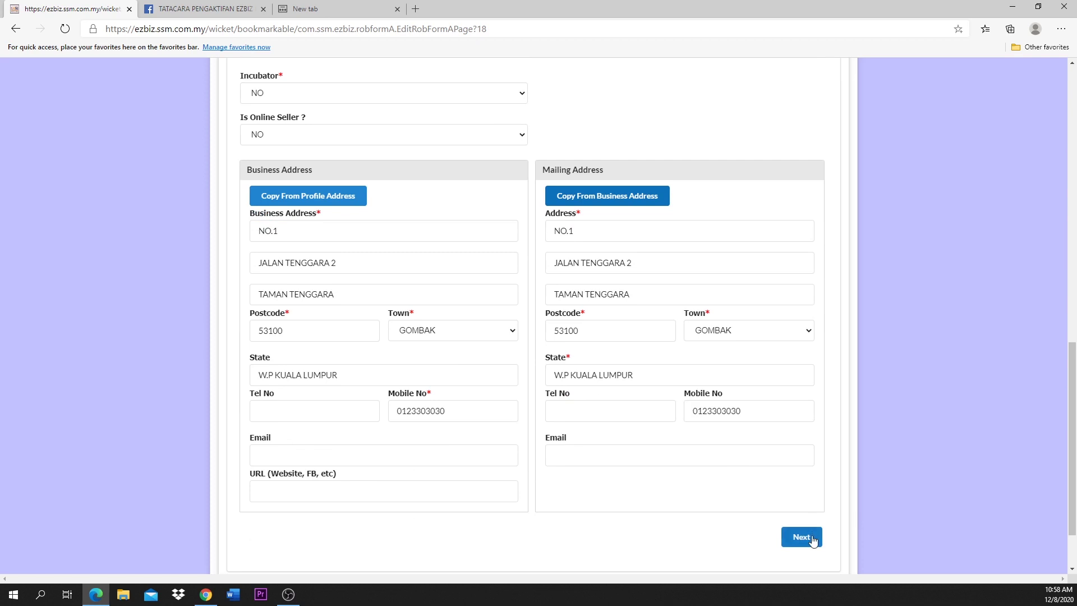
{"action": "left_click", "coordinate": [799, 538]}
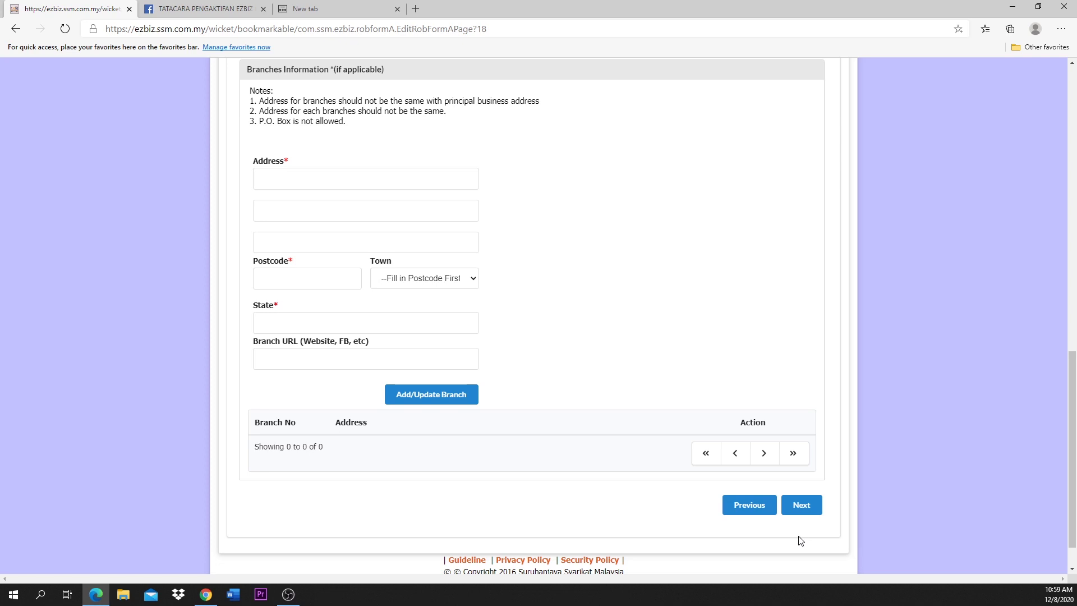
Step: Skip adding branches and describe the type of business as MAKANAN
{"action": "left_click", "coordinate": [802, 506]}
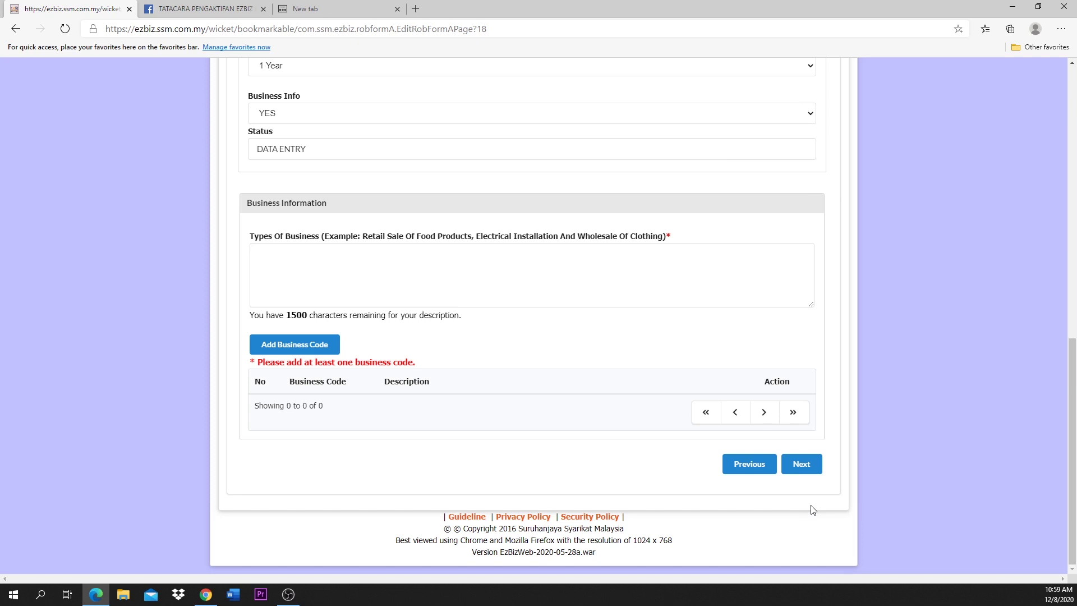
{"action": "left_click", "coordinate": [563, 261]}
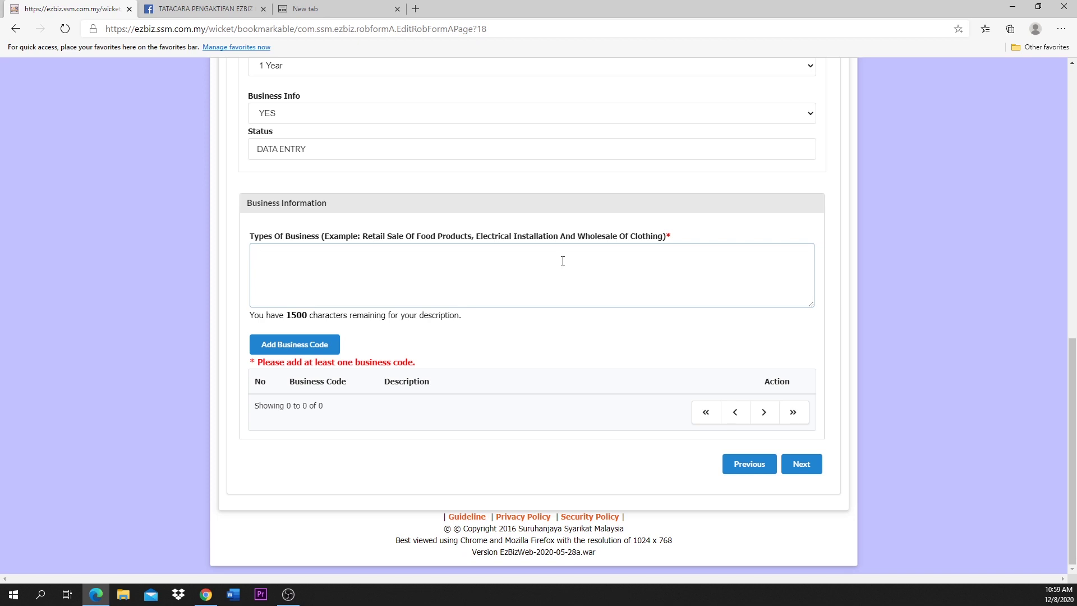
{"action": "type", "text": "MAKANAN"}
Step: Search the business codes with the keyword MAKANAN
{"action": "left_click", "coordinate": [298, 345]}
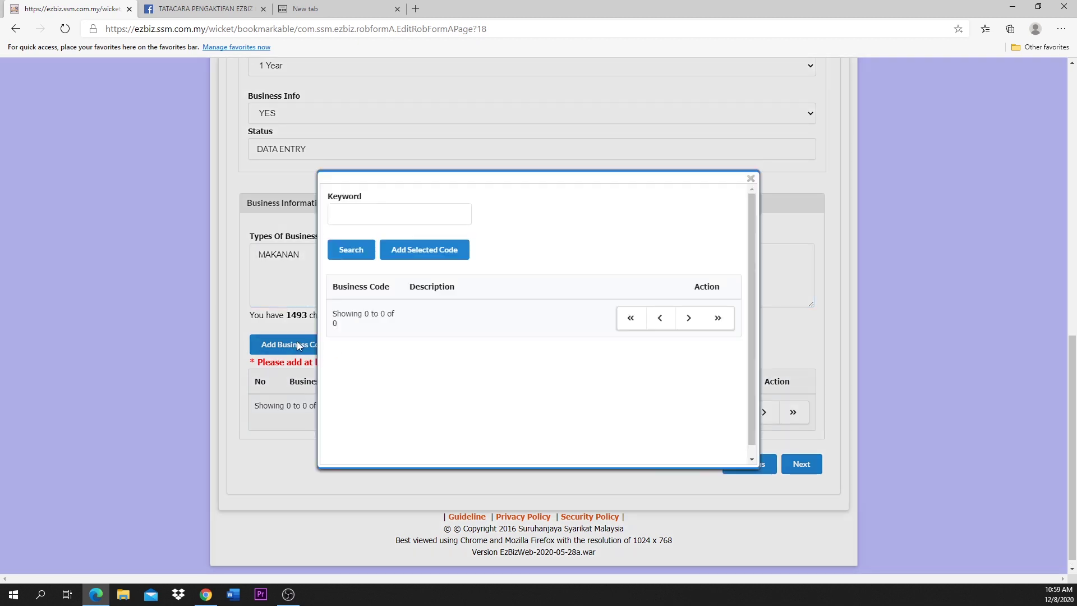
{"action": "left_click", "coordinate": [364, 208]}
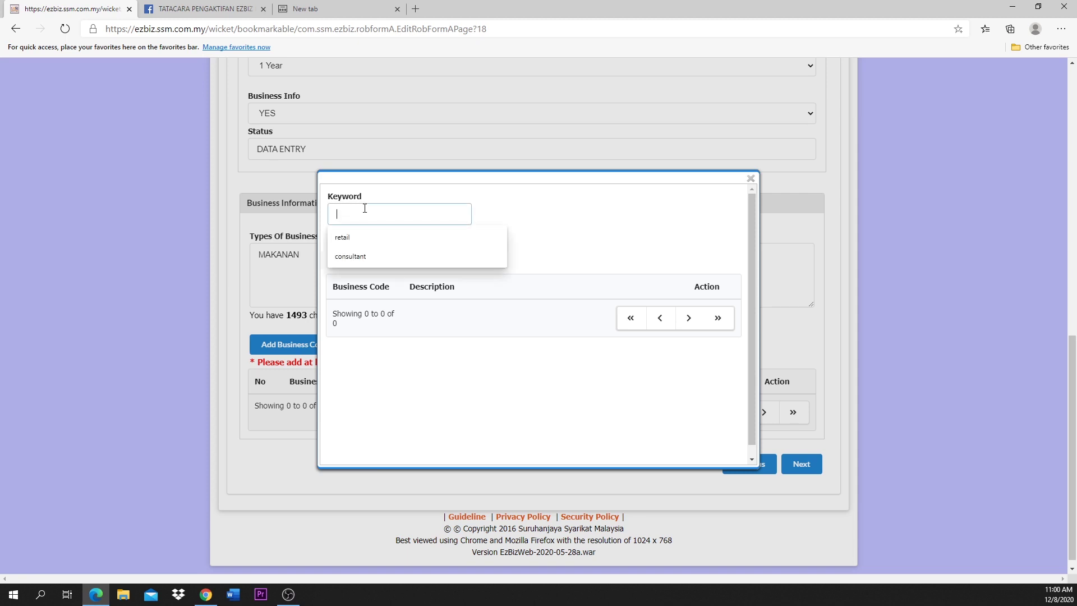
{"action": "type", "text": "MAKANAN"}
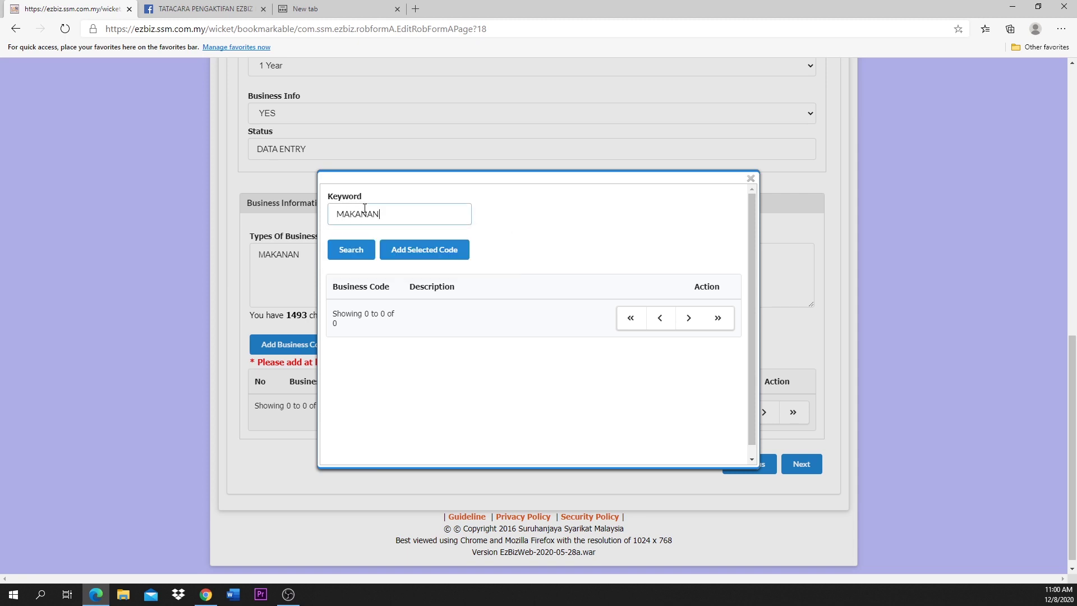
{"action": "left_click", "coordinate": [347, 254]}
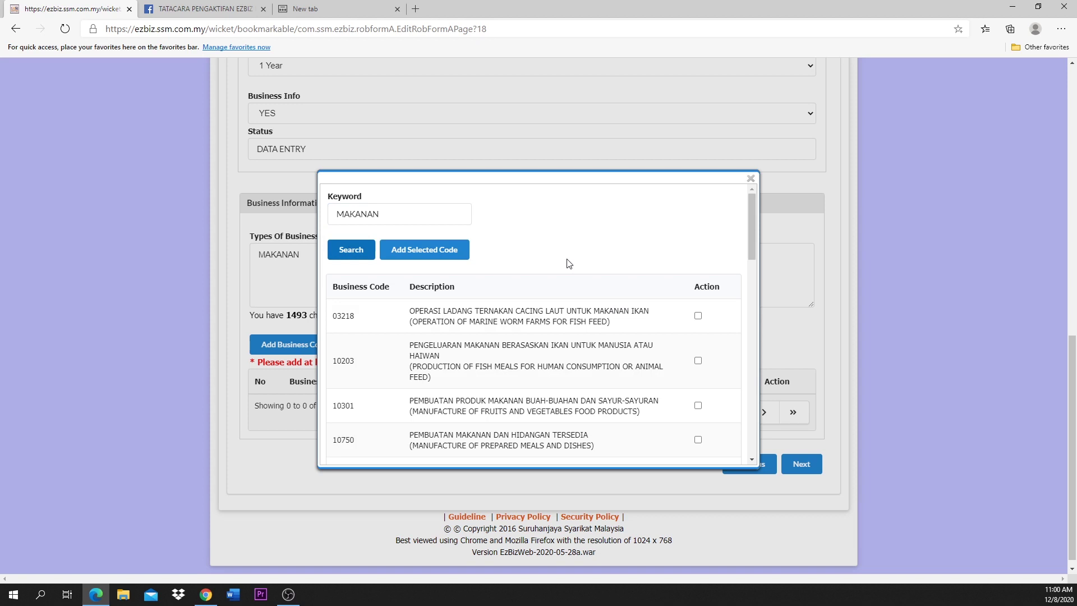
Step: Tick code 56106 GERAI/PENJAJA MAKANAN and add it to the business
{"action": "scroll", "coordinate": [569, 263], "scroll_direction": "down", "scroll_amount": 2}
{"action": "scroll", "coordinate": [567, 260], "scroll_direction": "down", "scroll_amount": 1}
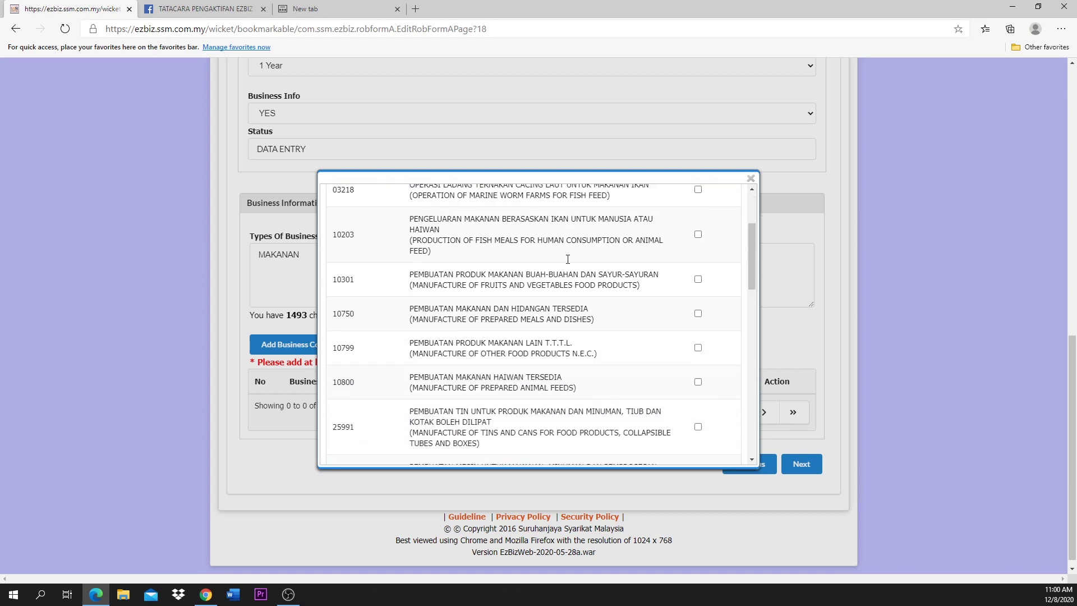
{"action": "scroll", "coordinate": [567, 259], "scroll_direction": "down", "scroll_amount": 1}
{"action": "scroll", "coordinate": [569, 264], "scroll_direction": "down", "scroll_amount": 5}
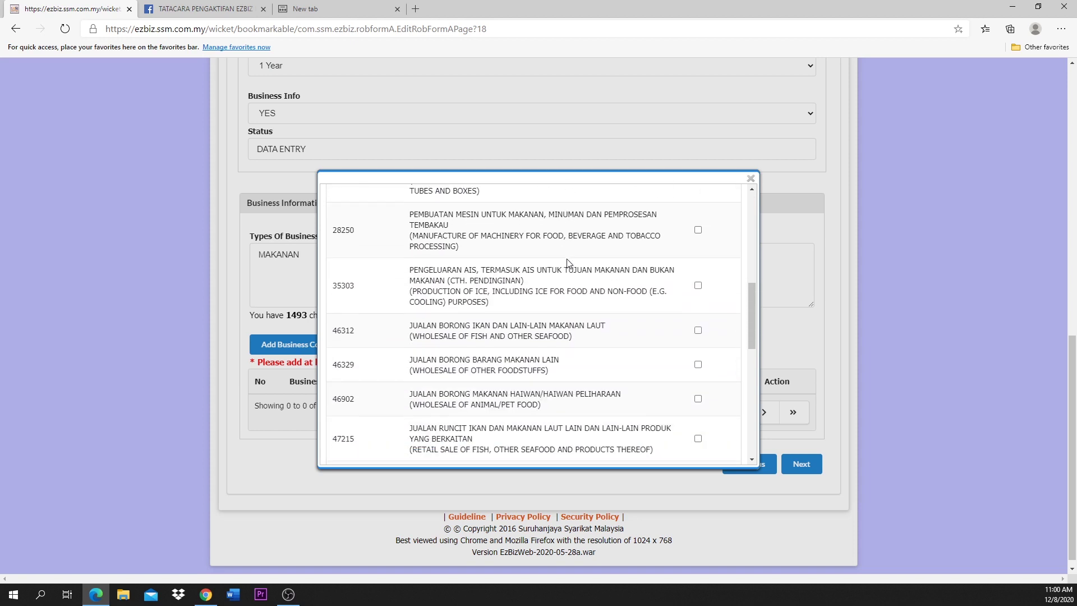
{"action": "scroll", "coordinate": [568, 264], "scroll_direction": "down", "scroll_amount": 1}
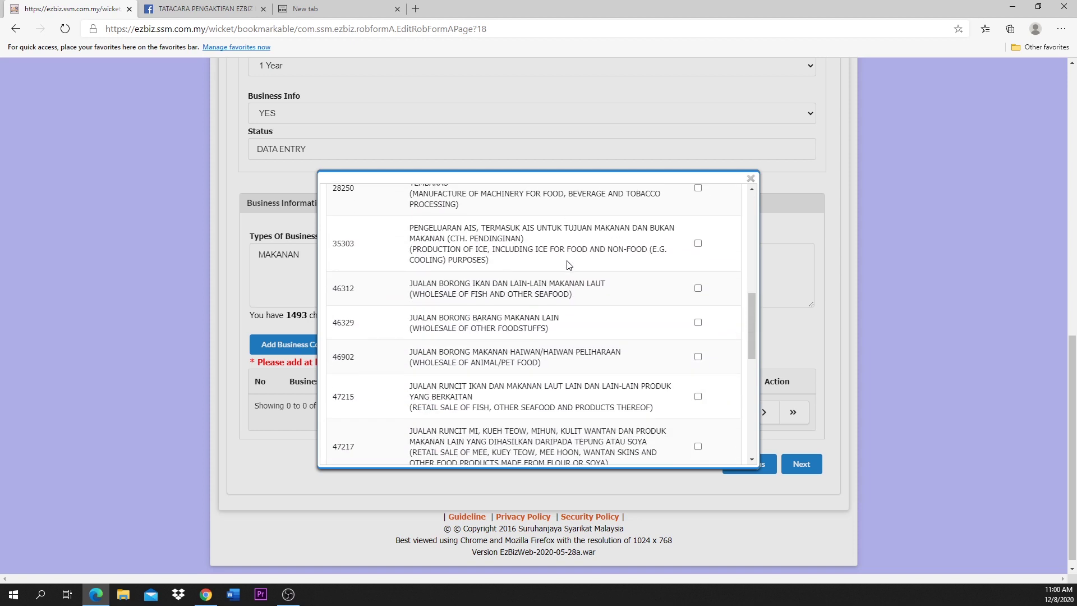
{"action": "scroll", "coordinate": [560, 290], "scroll_direction": "down", "scroll_amount": 1}
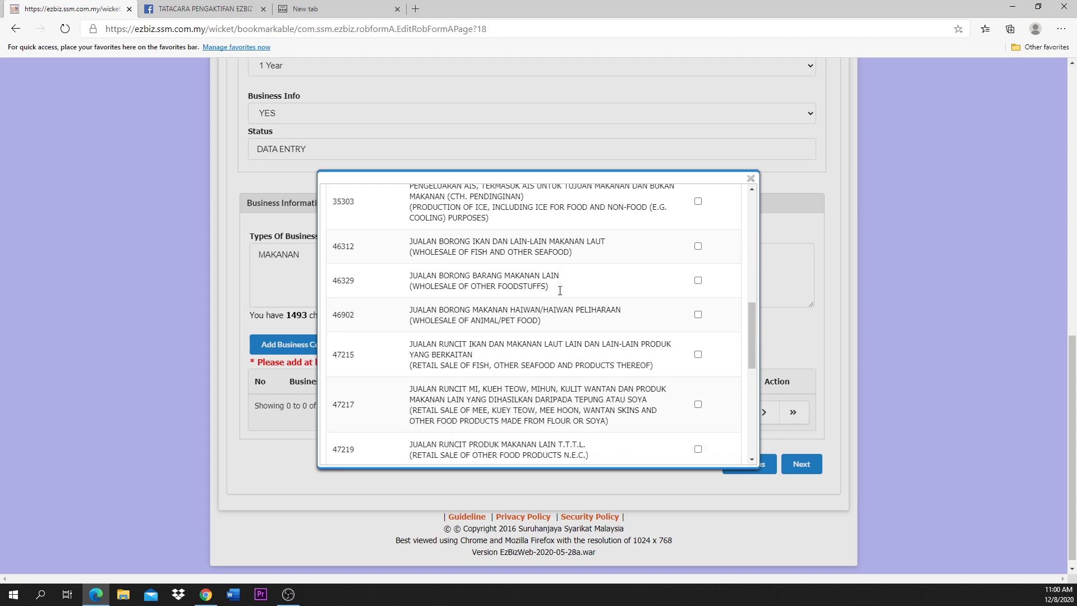
{"action": "scroll", "coordinate": [560, 290], "scroll_direction": "down", "scroll_amount": 3}
{"action": "scroll", "coordinate": [560, 291], "scroll_direction": "down", "scroll_amount": 2}
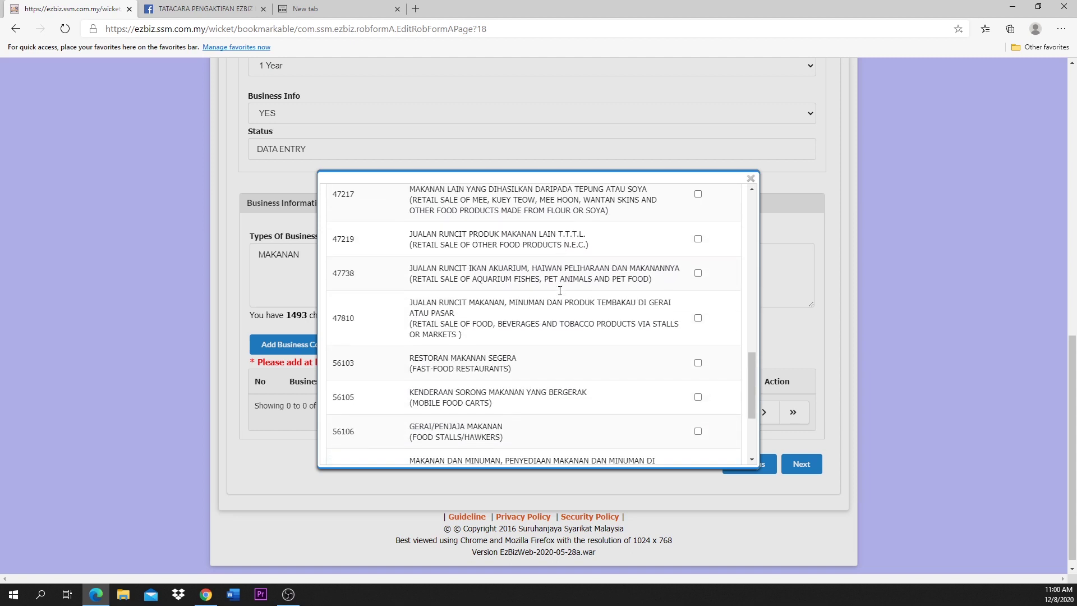
{"action": "scroll", "coordinate": [560, 291], "scroll_direction": "down", "scroll_amount": 2}
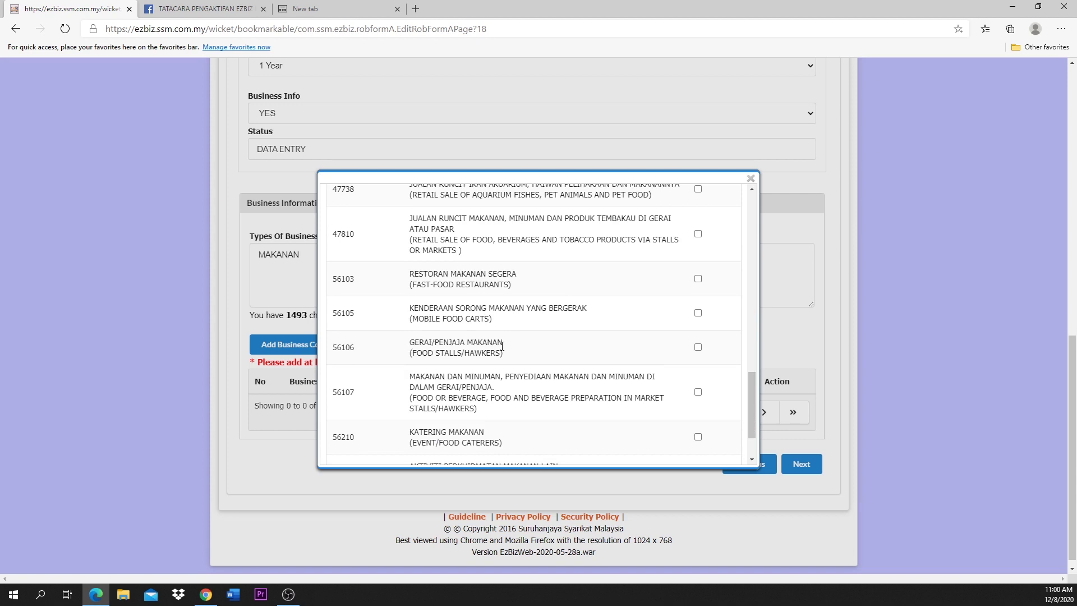
{"action": "left_click", "coordinate": [699, 347]}
{"action": "scroll", "coordinate": [700, 351], "scroll_direction": "down", "scroll_amount": 2}
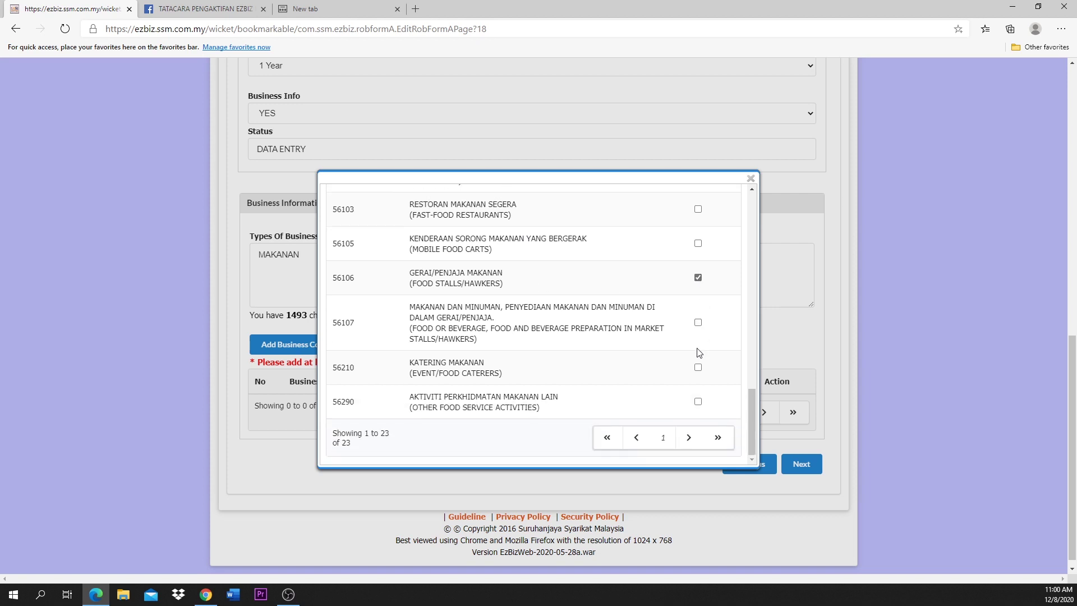
{"action": "scroll", "coordinate": [699, 353], "scroll_direction": "up", "scroll_amount": 10}
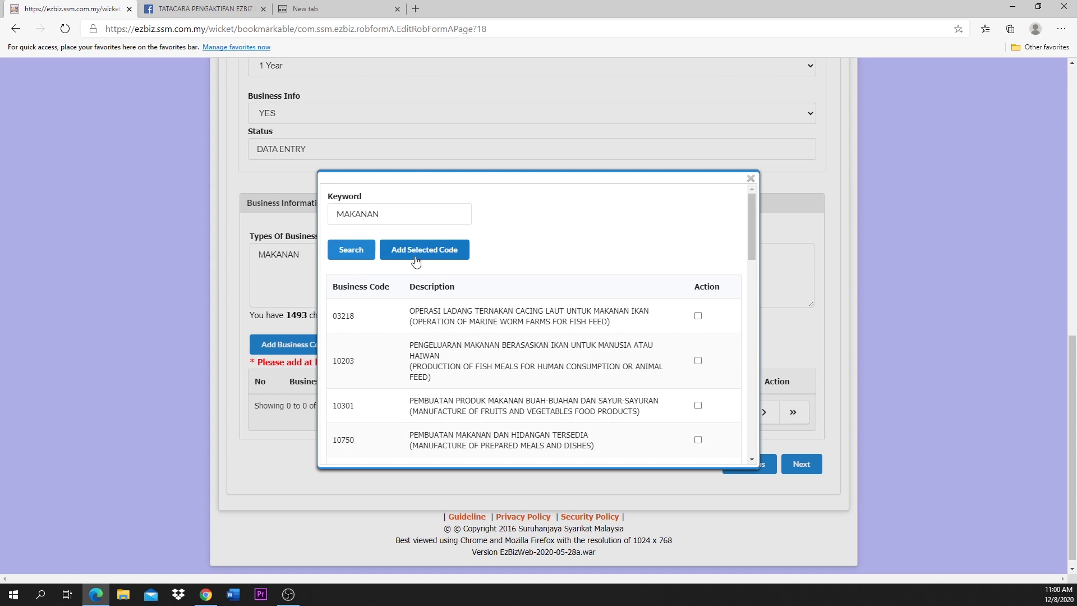
{"action": "left_click", "coordinate": [416, 259]}
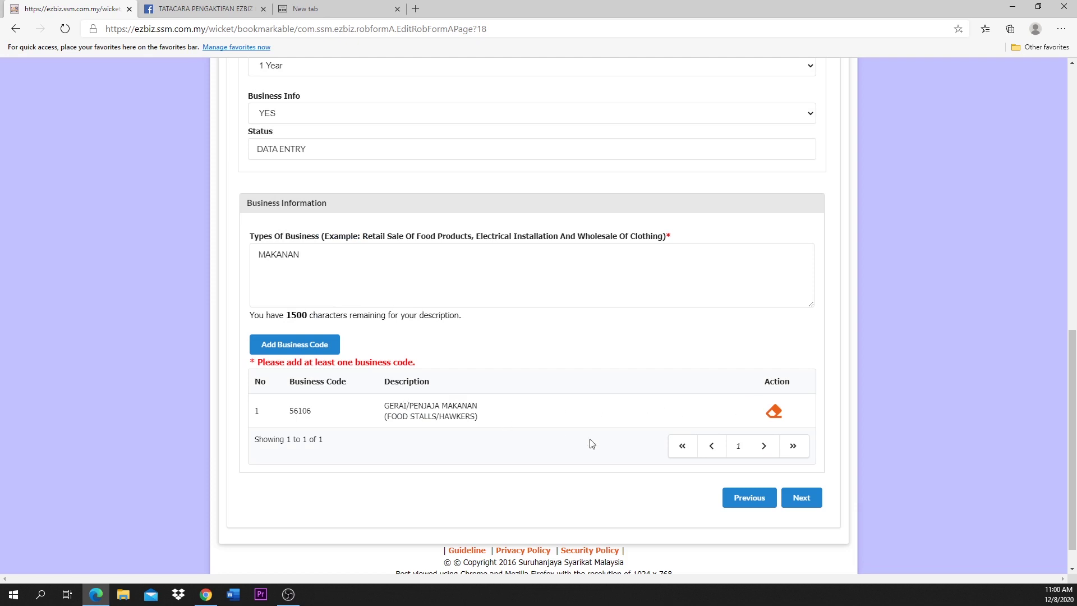
Step: Advance to Owners Information, which lists one verified owner
{"action": "left_click", "coordinate": [794, 502]}
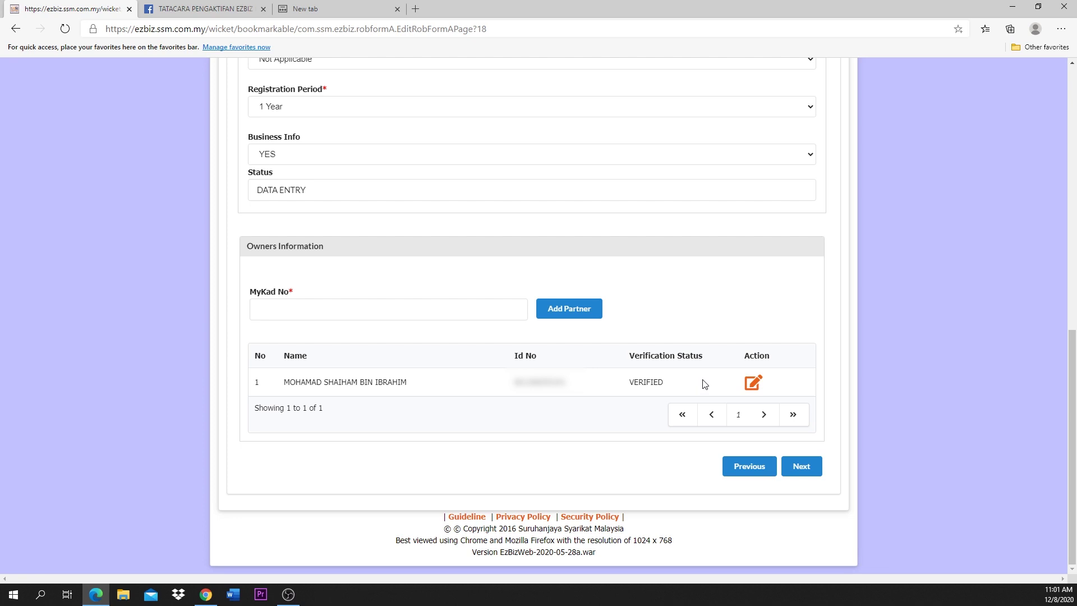
Step: Advance past Owners to Fees & Declaration, which totals RM 70.00
{"action": "left_click", "coordinate": [796, 473]}
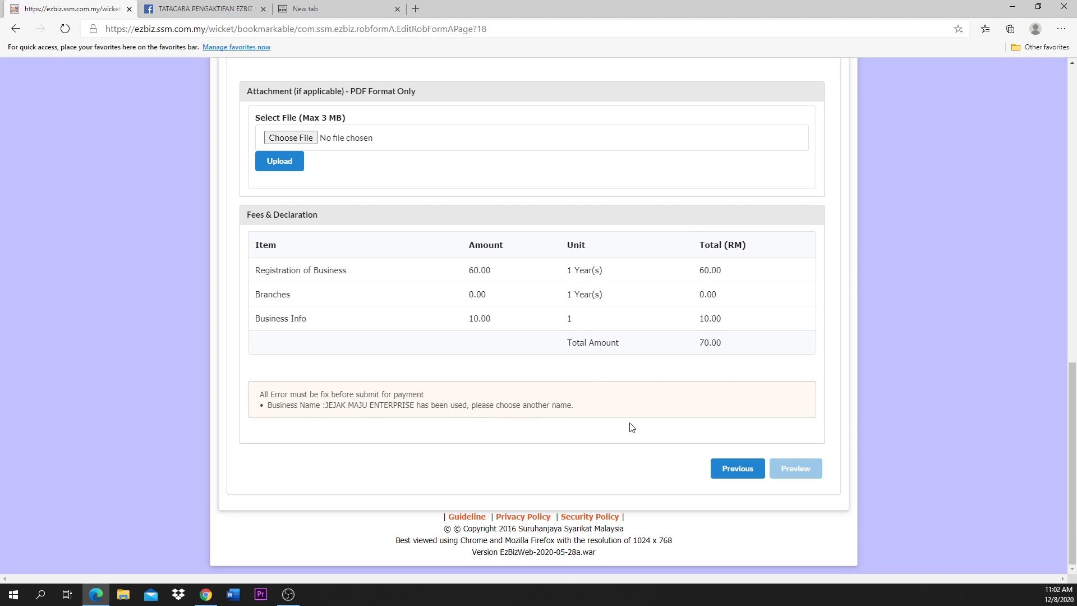
Step: Replace MAJU with JEJU so the business name reads JEJAK JEJU ENTERPRISE
{"action": "scroll", "coordinate": [633, 443], "scroll_direction": "up", "scroll_amount": 8}
{"action": "scroll", "coordinate": [633, 443], "scroll_direction": "up", "scroll_amount": 4}
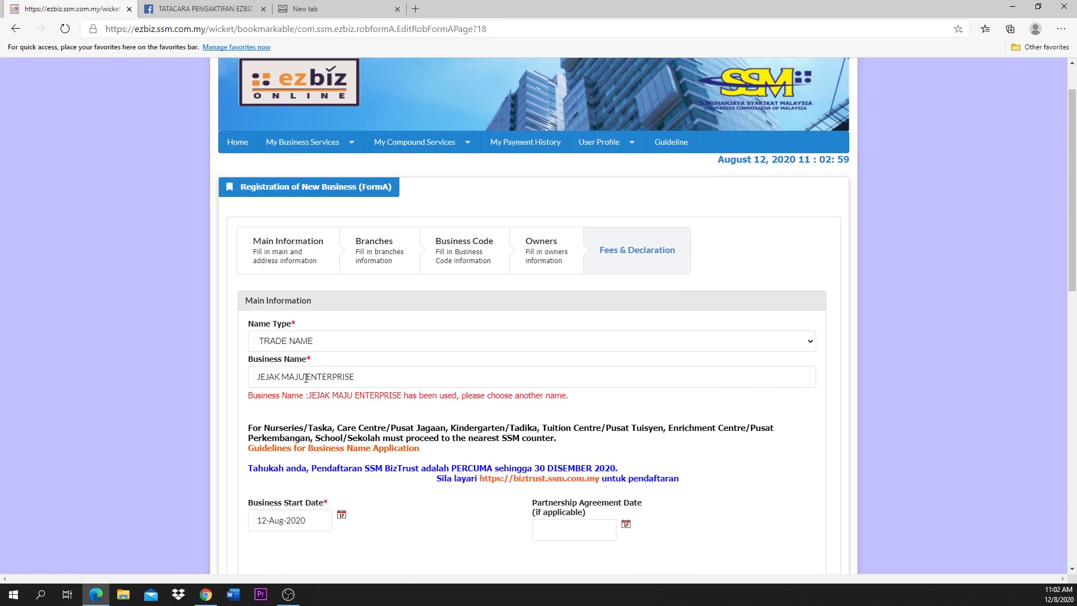
{"action": "left_click_drag", "start_coordinate": [304, 378], "coordinate": [282, 376]}
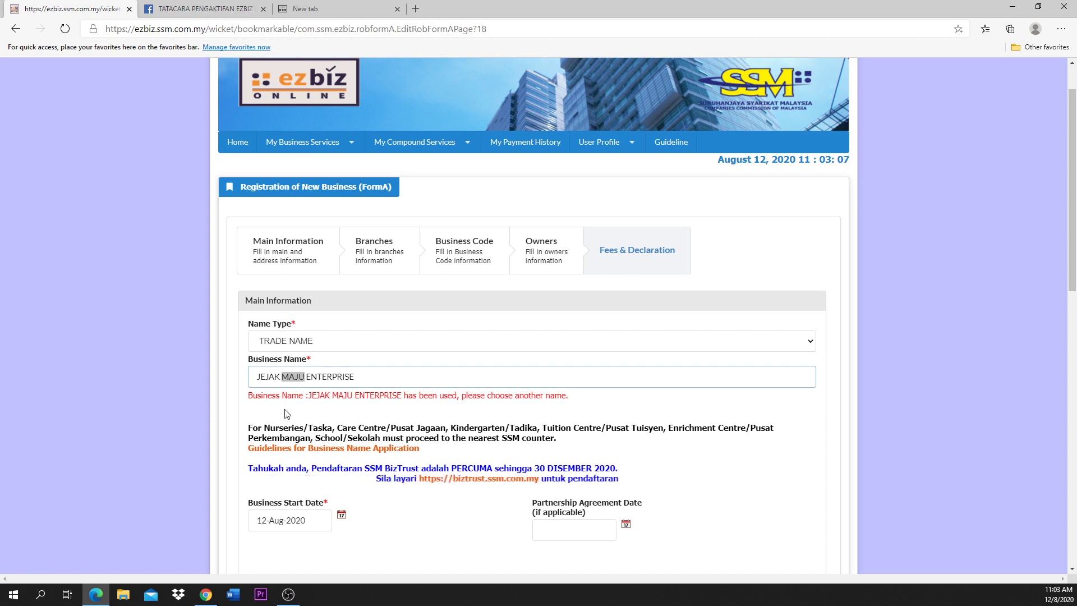
{"action": "type", "text": "JEJU"}
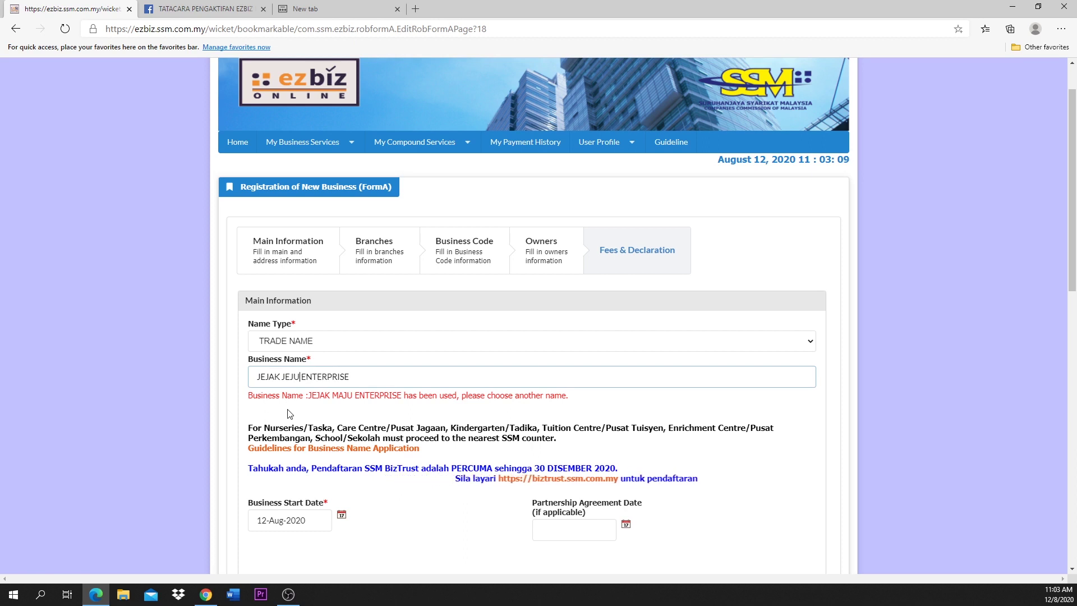
{"action": "left_click", "coordinate": [286, 412]}
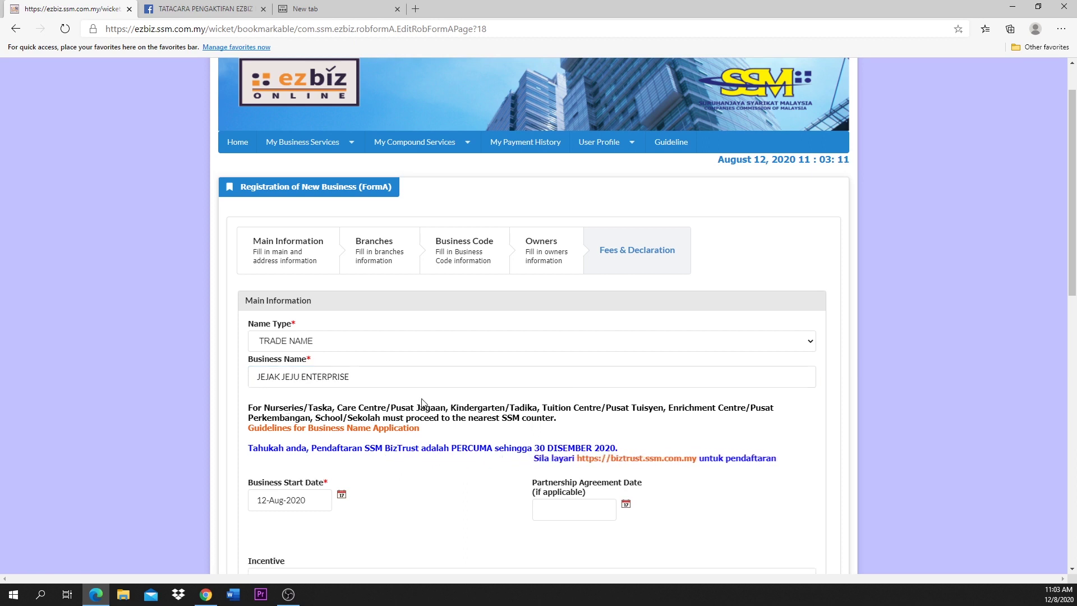
{"action": "scroll", "coordinate": [423, 404], "scroll_direction": "down", "scroll_amount": 2}
Step: Tick the declaration confirming the stated information is true
{"action": "scroll", "coordinate": [424, 403], "scroll_direction": "down", "scroll_amount": 10}
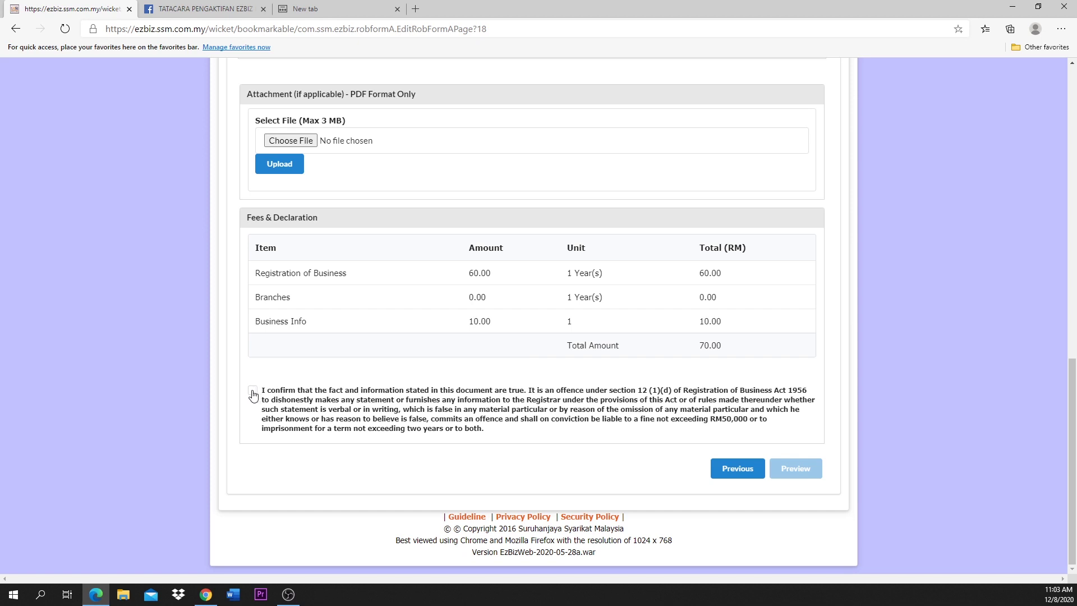
{"action": "left_click", "coordinate": [253, 394]}
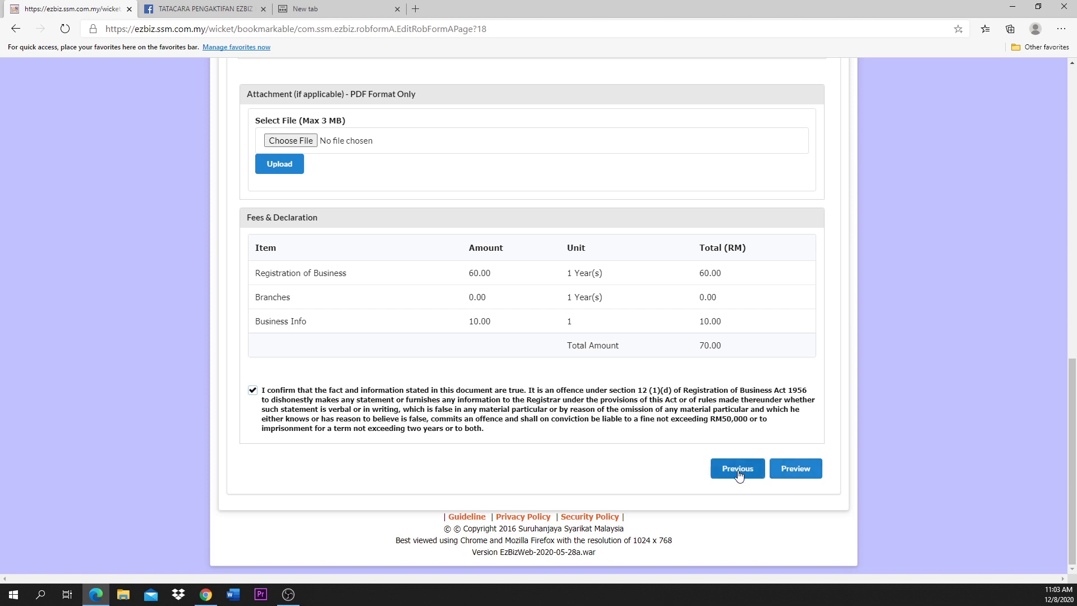
Step: Preview the JEJAK JEJU ENTERPRISE form, reviewing addresses, business code 56106 and the verified owner
{"action": "left_click", "coordinate": [793, 469]}
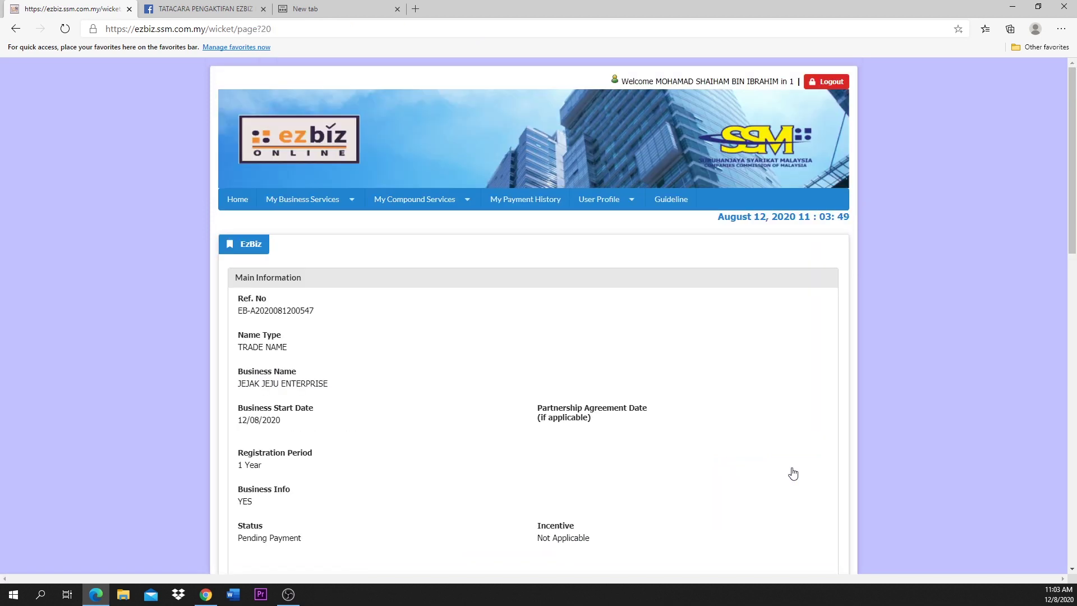
{"action": "scroll", "coordinate": [793, 474], "scroll_direction": "down", "scroll_amount": 1}
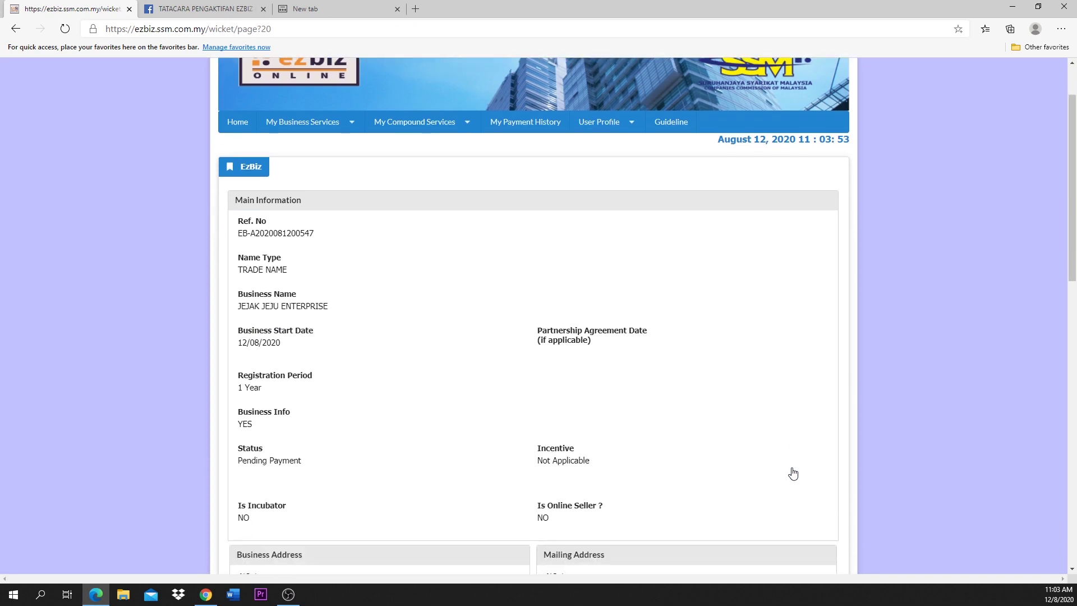
{"action": "scroll", "coordinate": [793, 474], "scroll_direction": "down", "scroll_amount": 1}
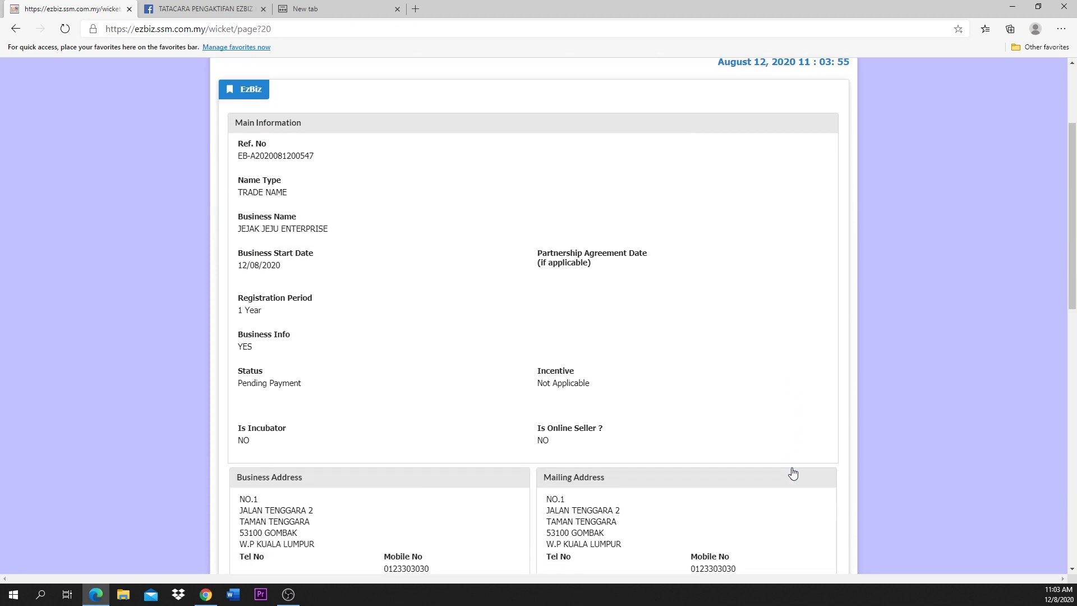
{"action": "scroll", "coordinate": [793, 474], "scroll_direction": "down", "scroll_amount": 1}
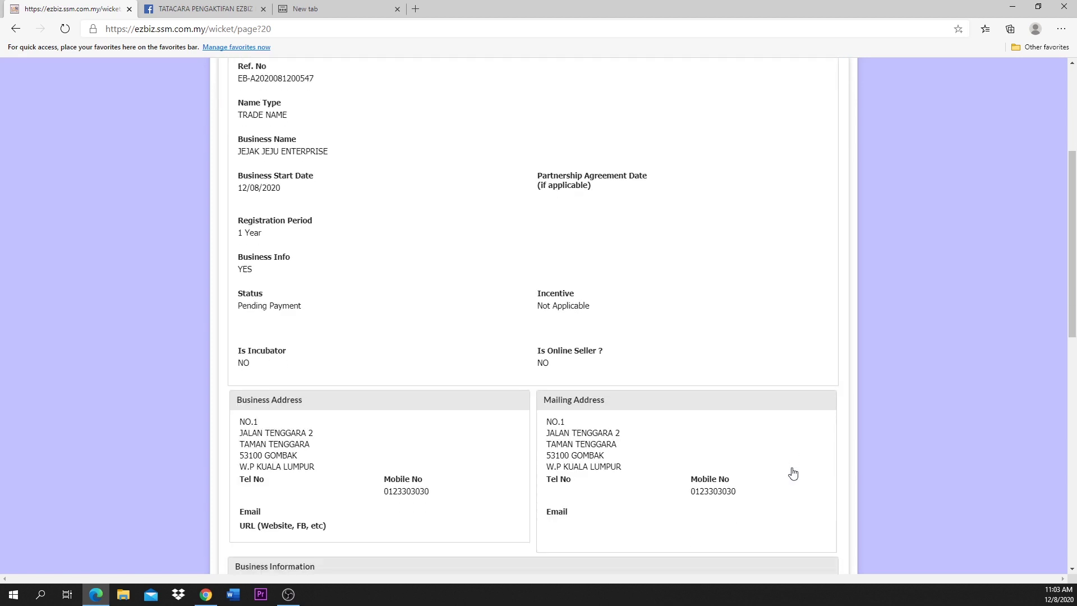
{"action": "scroll", "coordinate": [793, 474], "scroll_direction": "down", "scroll_amount": 1}
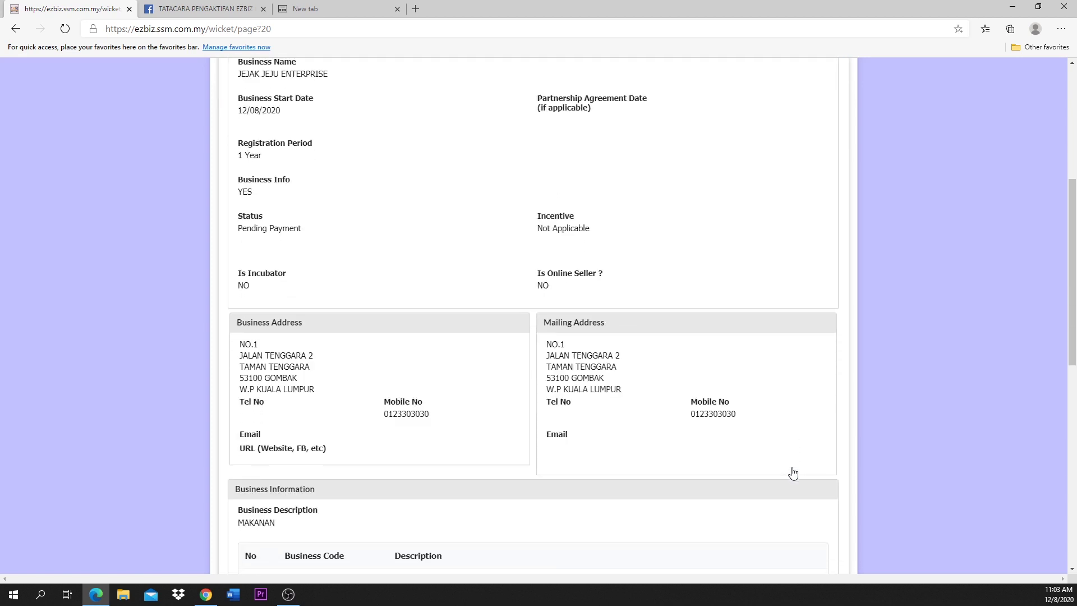
{"action": "scroll", "coordinate": [793, 474], "scroll_direction": "down", "scroll_amount": 2}
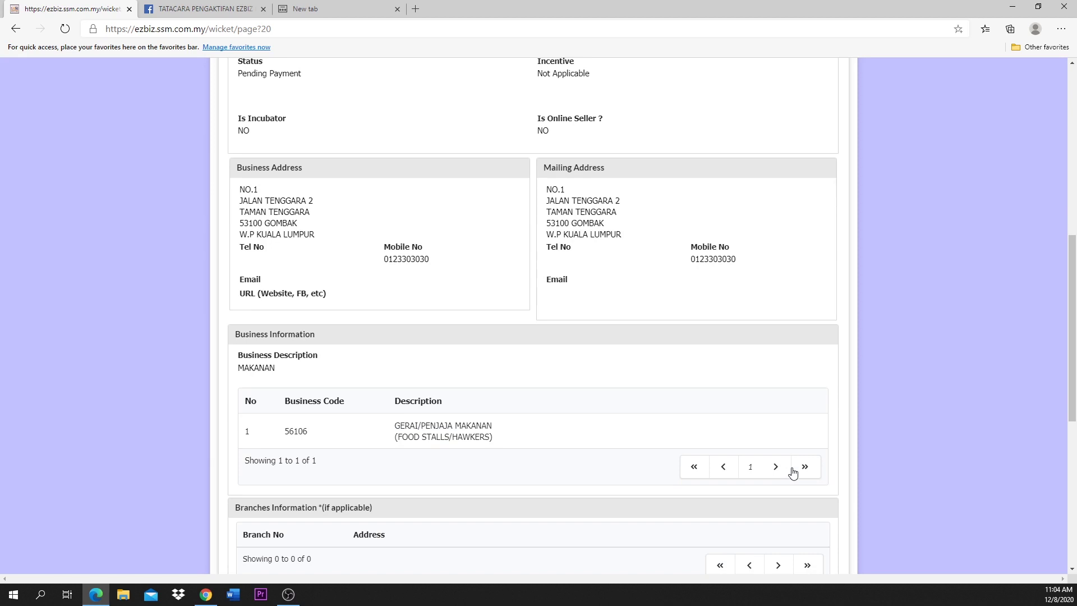
{"action": "scroll", "coordinate": [793, 474], "scroll_direction": "down", "scroll_amount": 1}
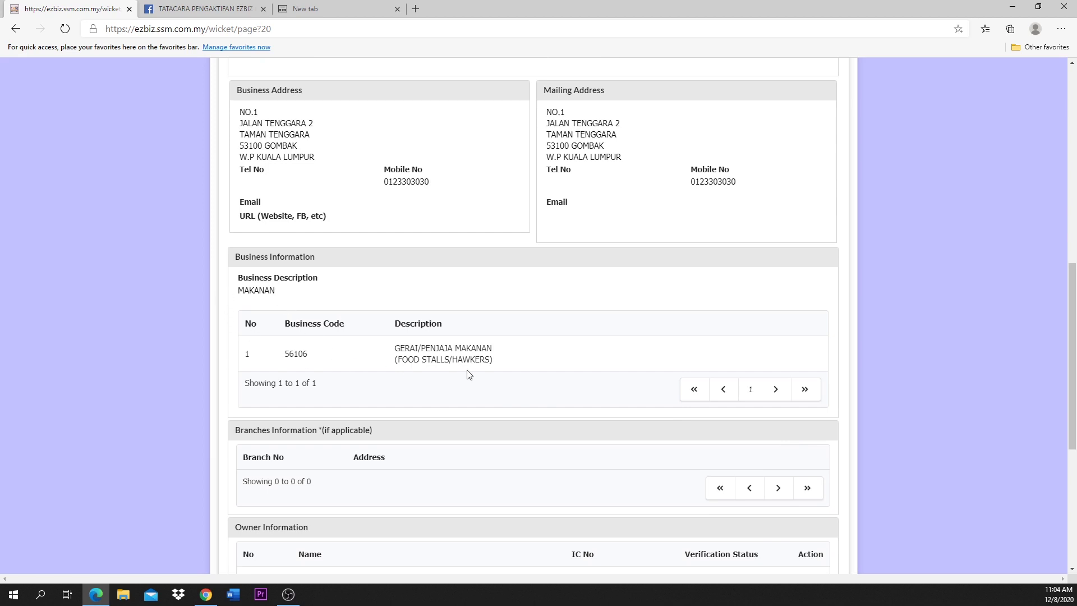
{"action": "scroll", "coordinate": [467, 371], "scroll_direction": "down", "scroll_amount": 6}
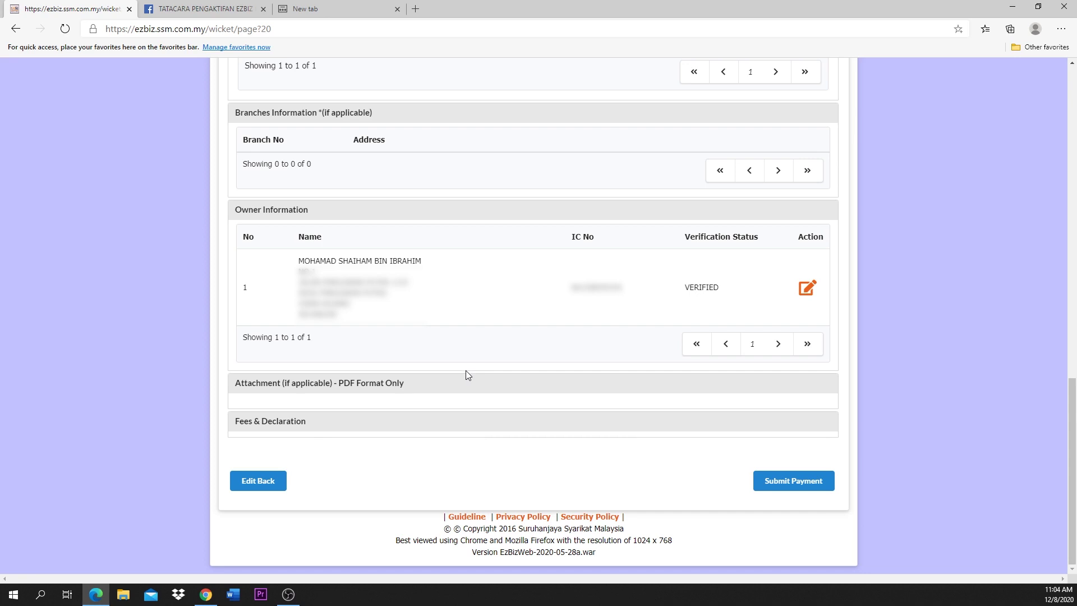
Step: Submit payment and review the registration and business info fees totalling RM 70.00
{"action": "left_click", "coordinate": [800, 487]}
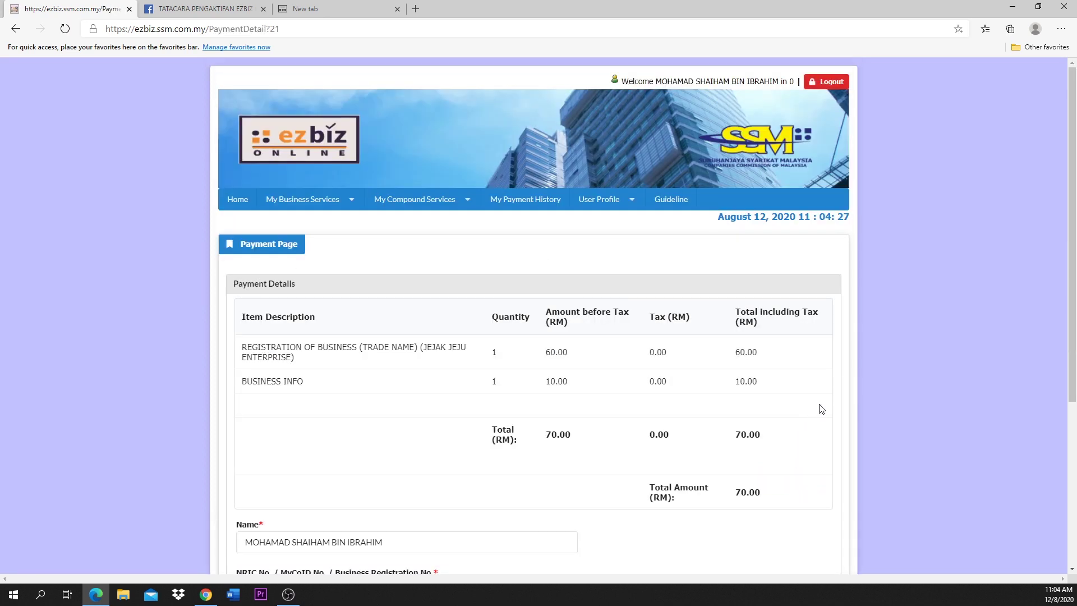
{"action": "scroll", "coordinate": [821, 409], "scroll_direction": "down", "scroll_amount": 3}
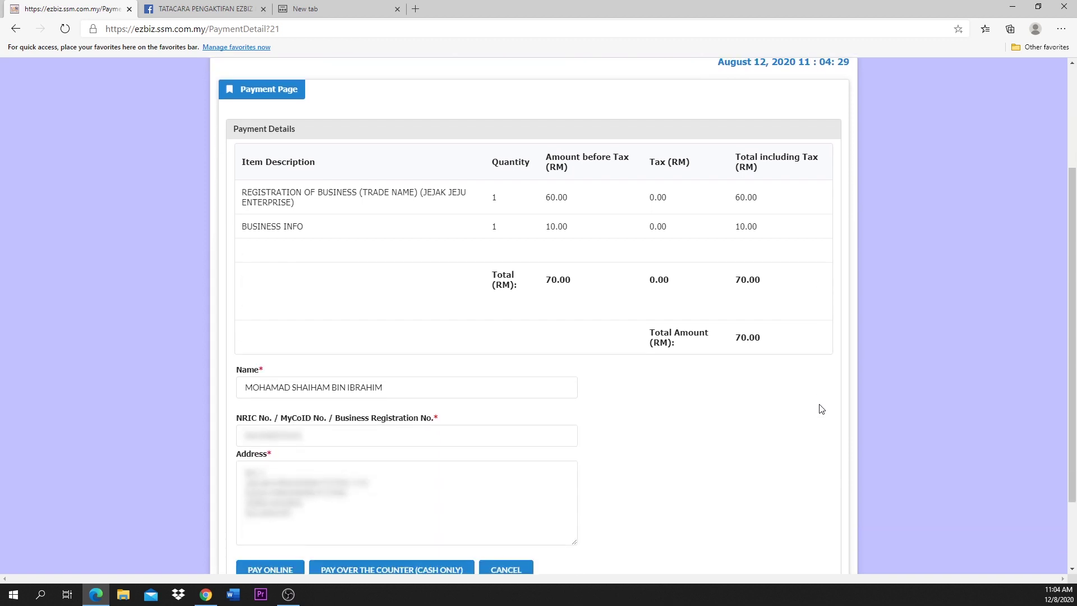
{"action": "scroll", "coordinate": [821, 408], "scroll_direction": "down", "scroll_amount": 2}
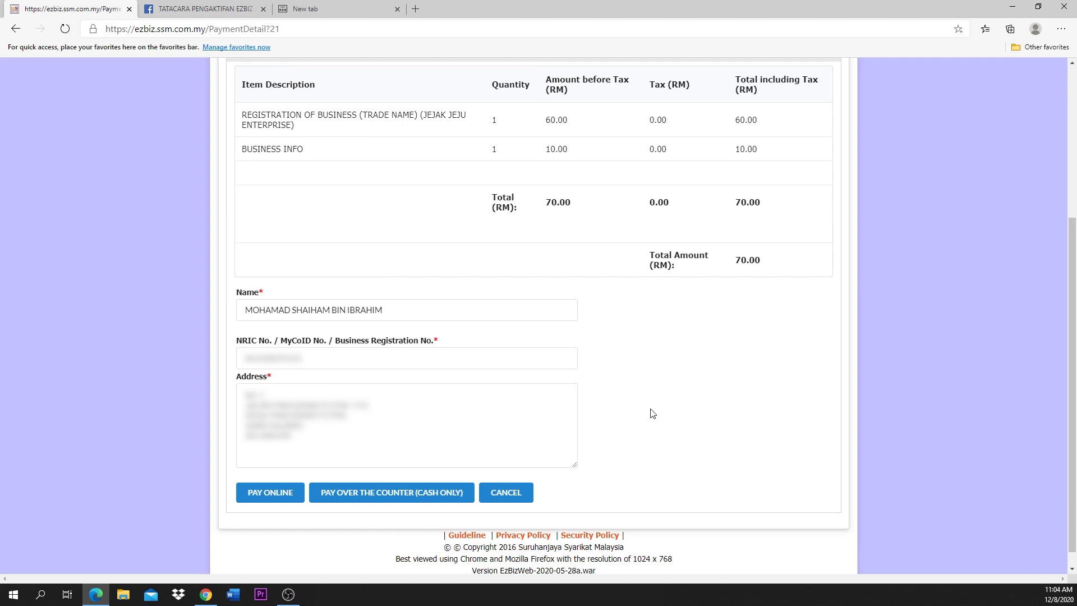
{"action": "scroll", "coordinate": [652, 413], "scroll_direction": "down", "scroll_amount": 1}
{"action": "scroll", "coordinate": [652, 414], "scroll_direction": "up", "scroll_amount": 4}
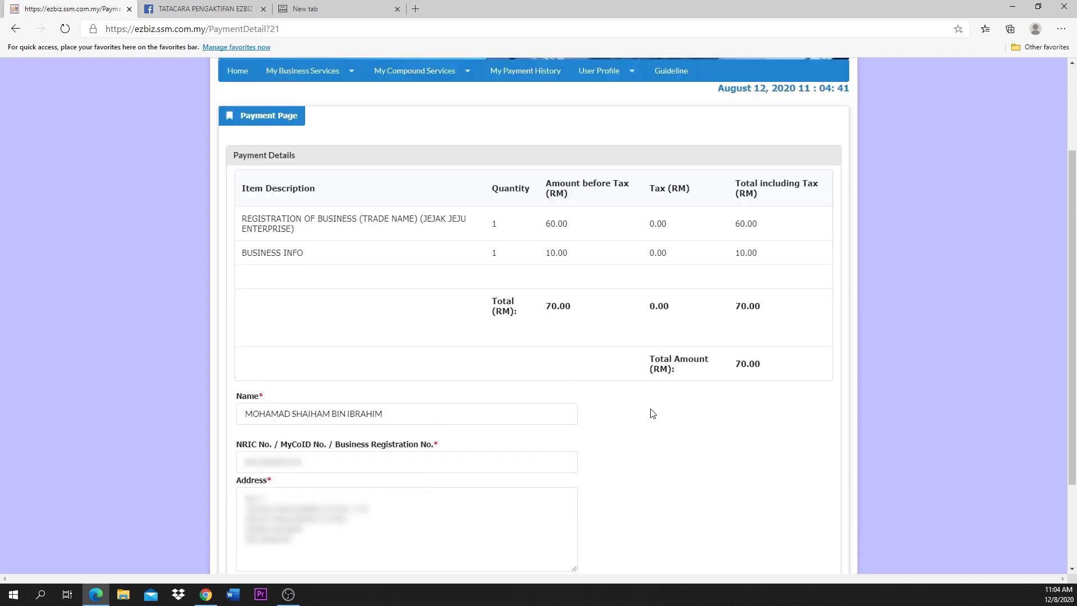
{"action": "scroll", "coordinate": [652, 413], "scroll_direction": "down", "scroll_amount": 4}
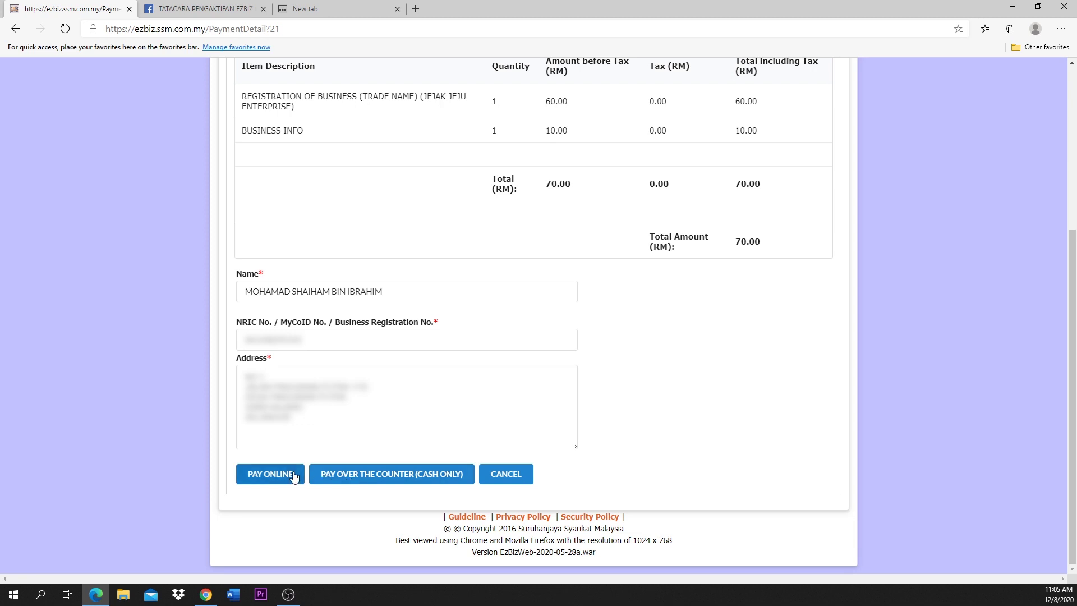
Step: Pay the MYR 70.00 fee online through FPX, selecting Maybank2U as the bank
{"action": "left_click", "coordinate": [294, 476]}
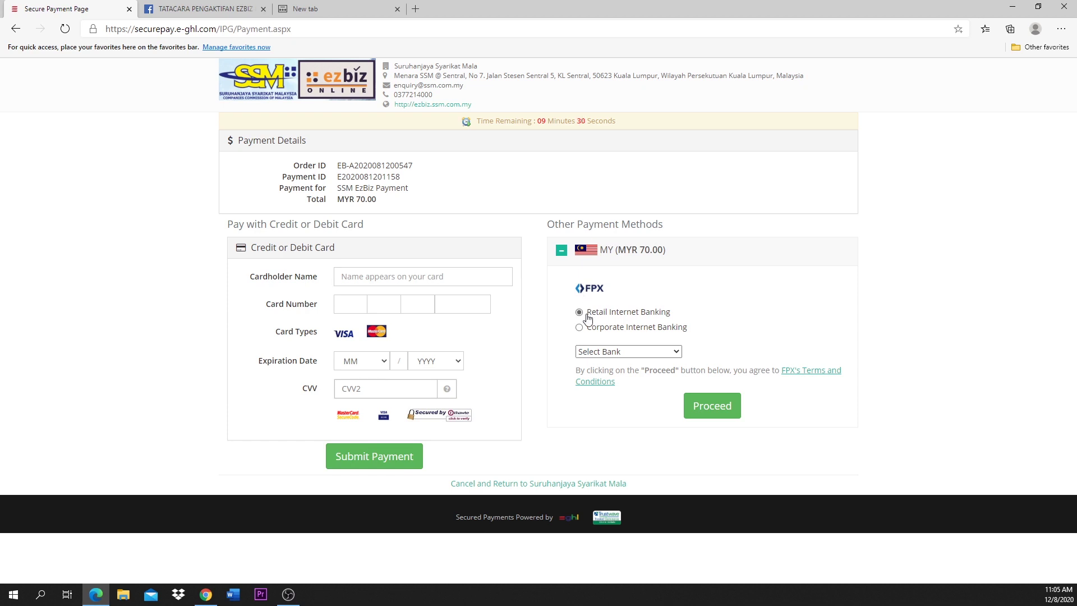
{"action": "left_click", "coordinate": [591, 353]}
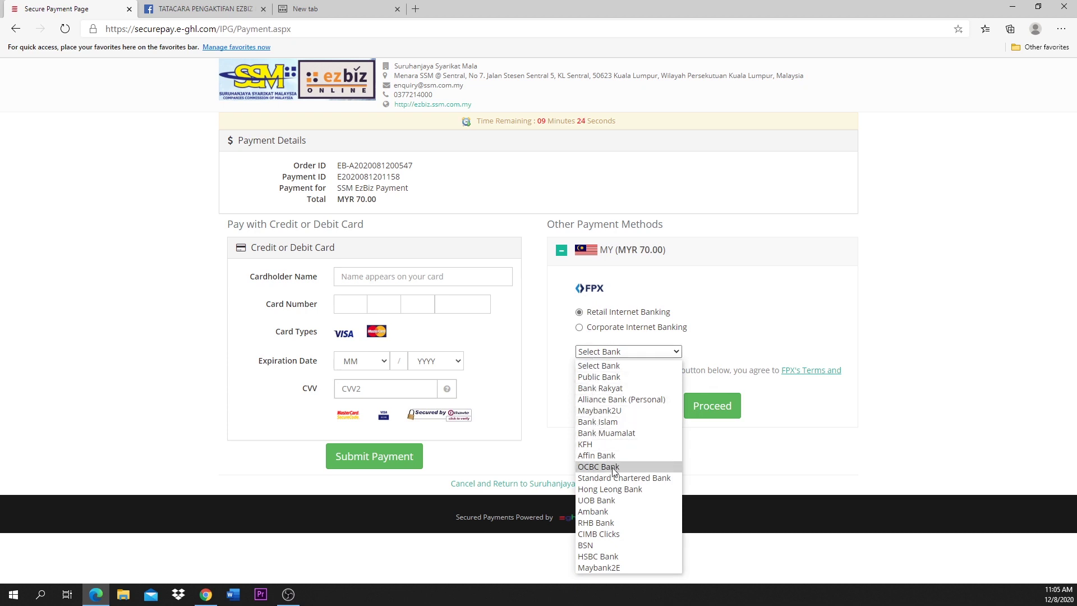
{"action": "left_click", "coordinate": [610, 411]}
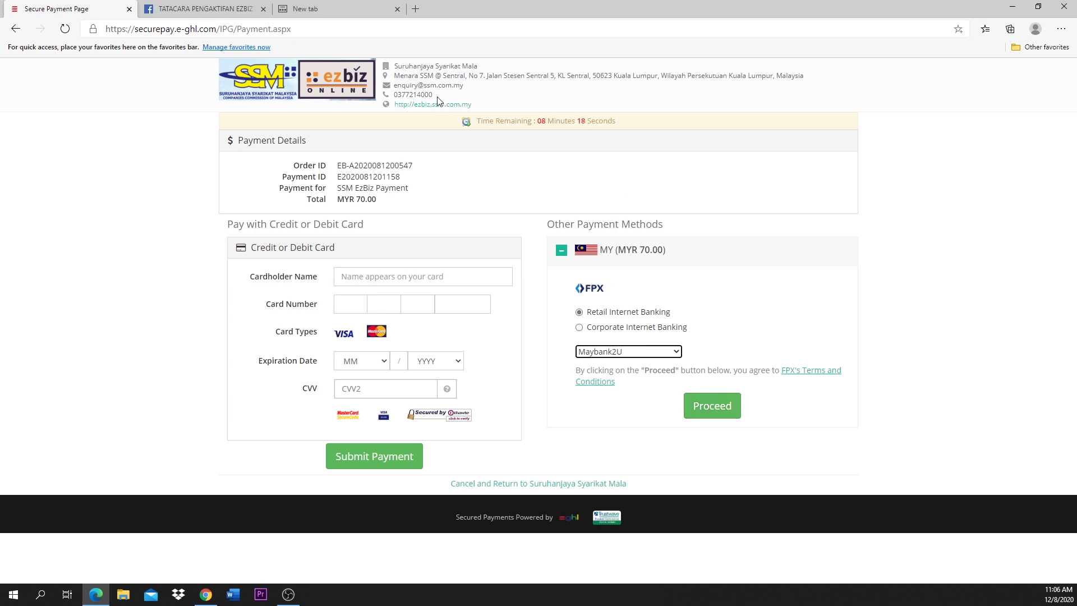
{"action": "left_click_drag", "start_coordinate": [393, 96], "coordinate": [435, 96]}
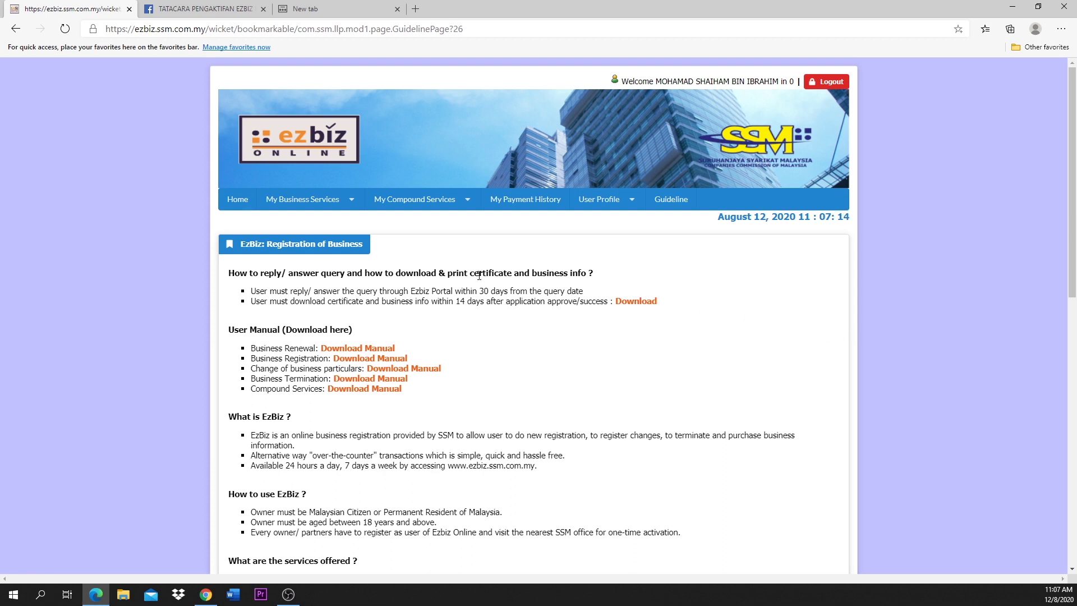
Step: Open the My Business Services menu from the top navigation bar
{"action": "left_click", "coordinate": [344, 204]}
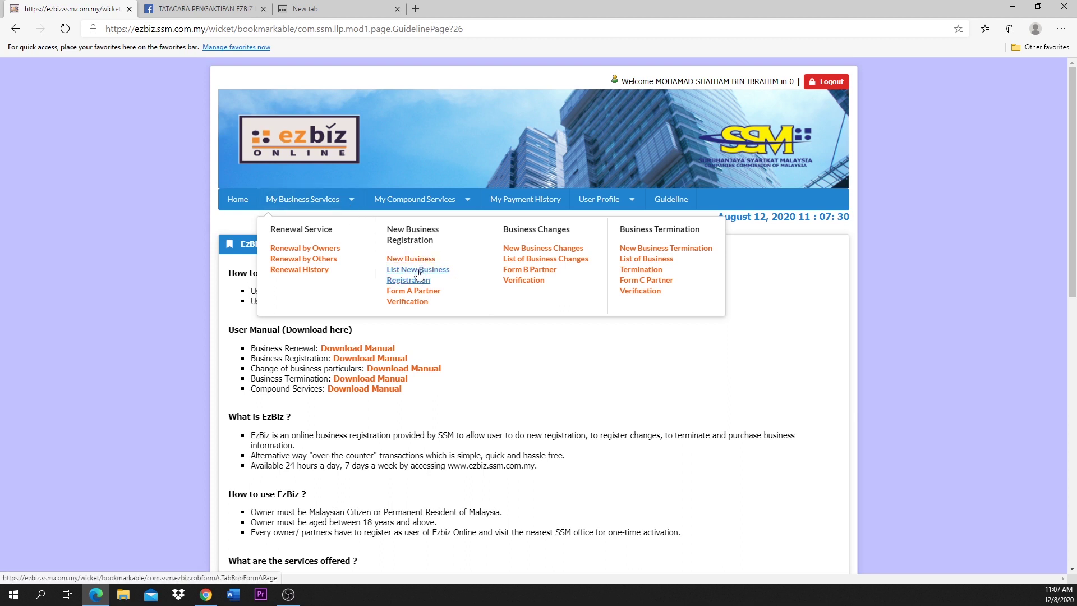
Step: Find JEJAK JEJU ENTERPRISE as a Pending Payment draft, then confirm In Process is empty
{"action": "left_click", "coordinate": [418, 274]}
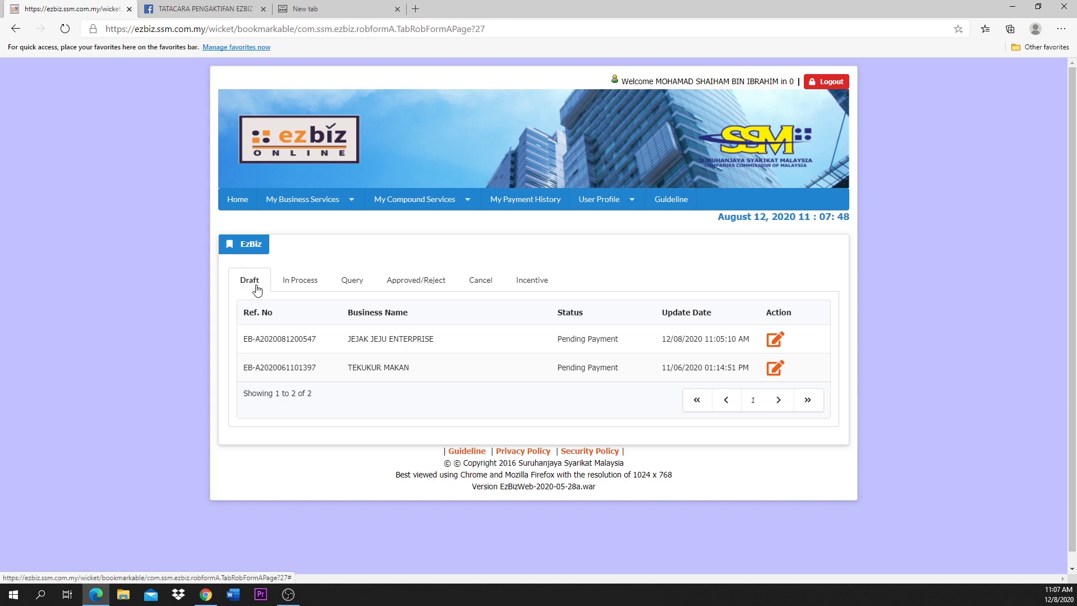
{"action": "left_click", "coordinate": [300, 284]}
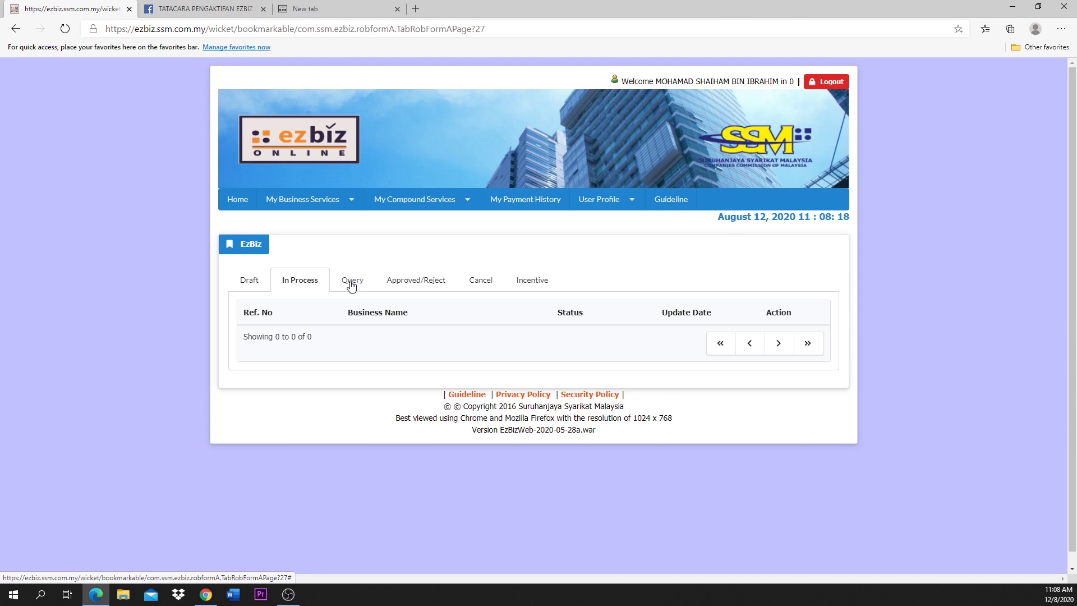
Step: Check the Query and Approved/Reject tabs, both showing 0 applications
{"action": "left_click", "coordinate": [352, 283]}
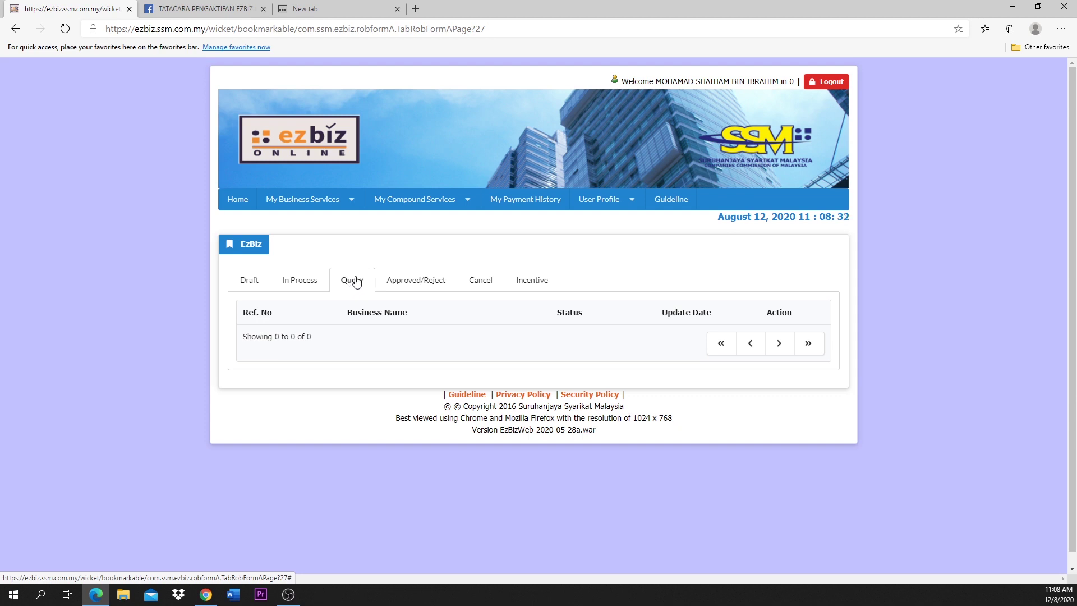
{"action": "left_click", "coordinate": [409, 285]}
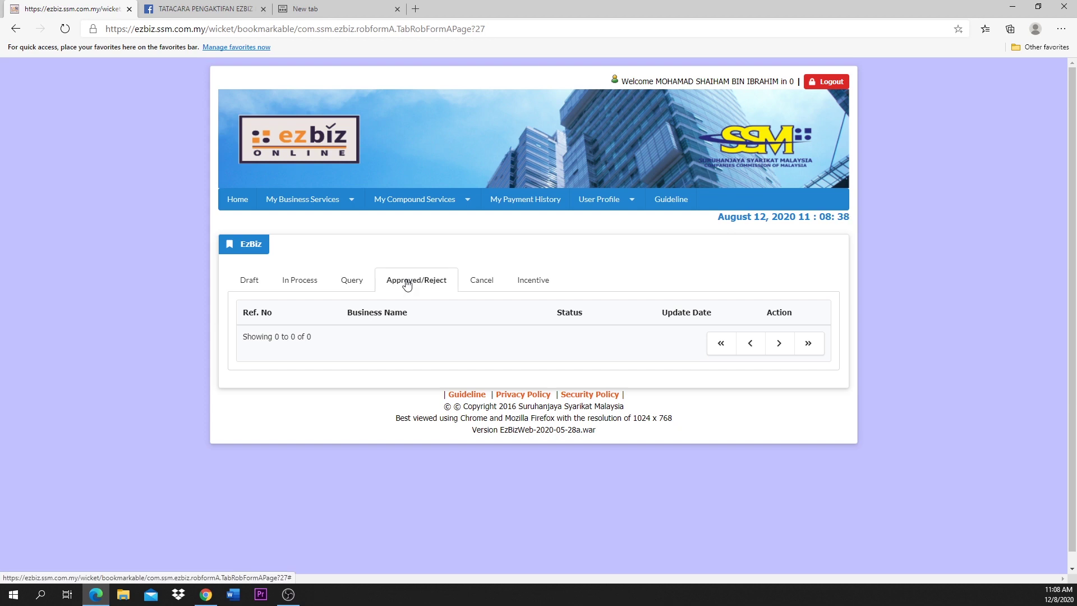